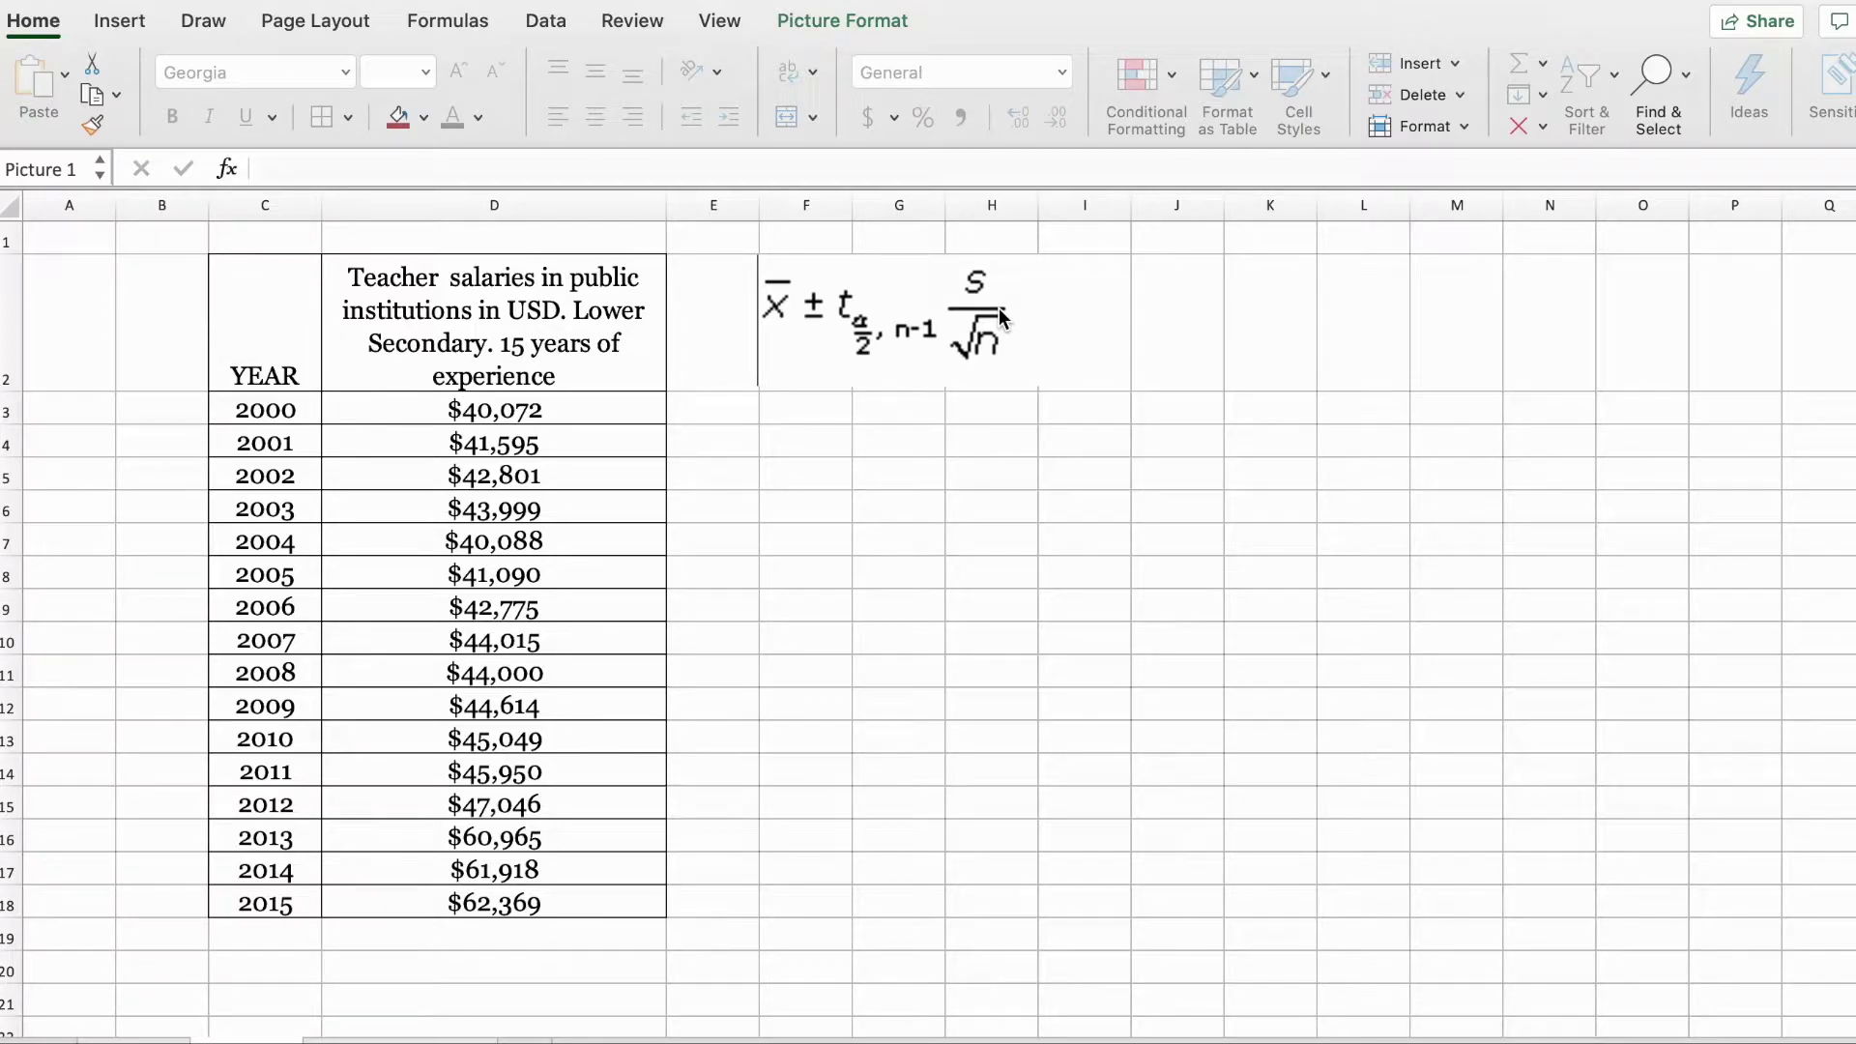
Deselect the confidence-interval formula picture placed beside the salary table.
click(1296, 821)
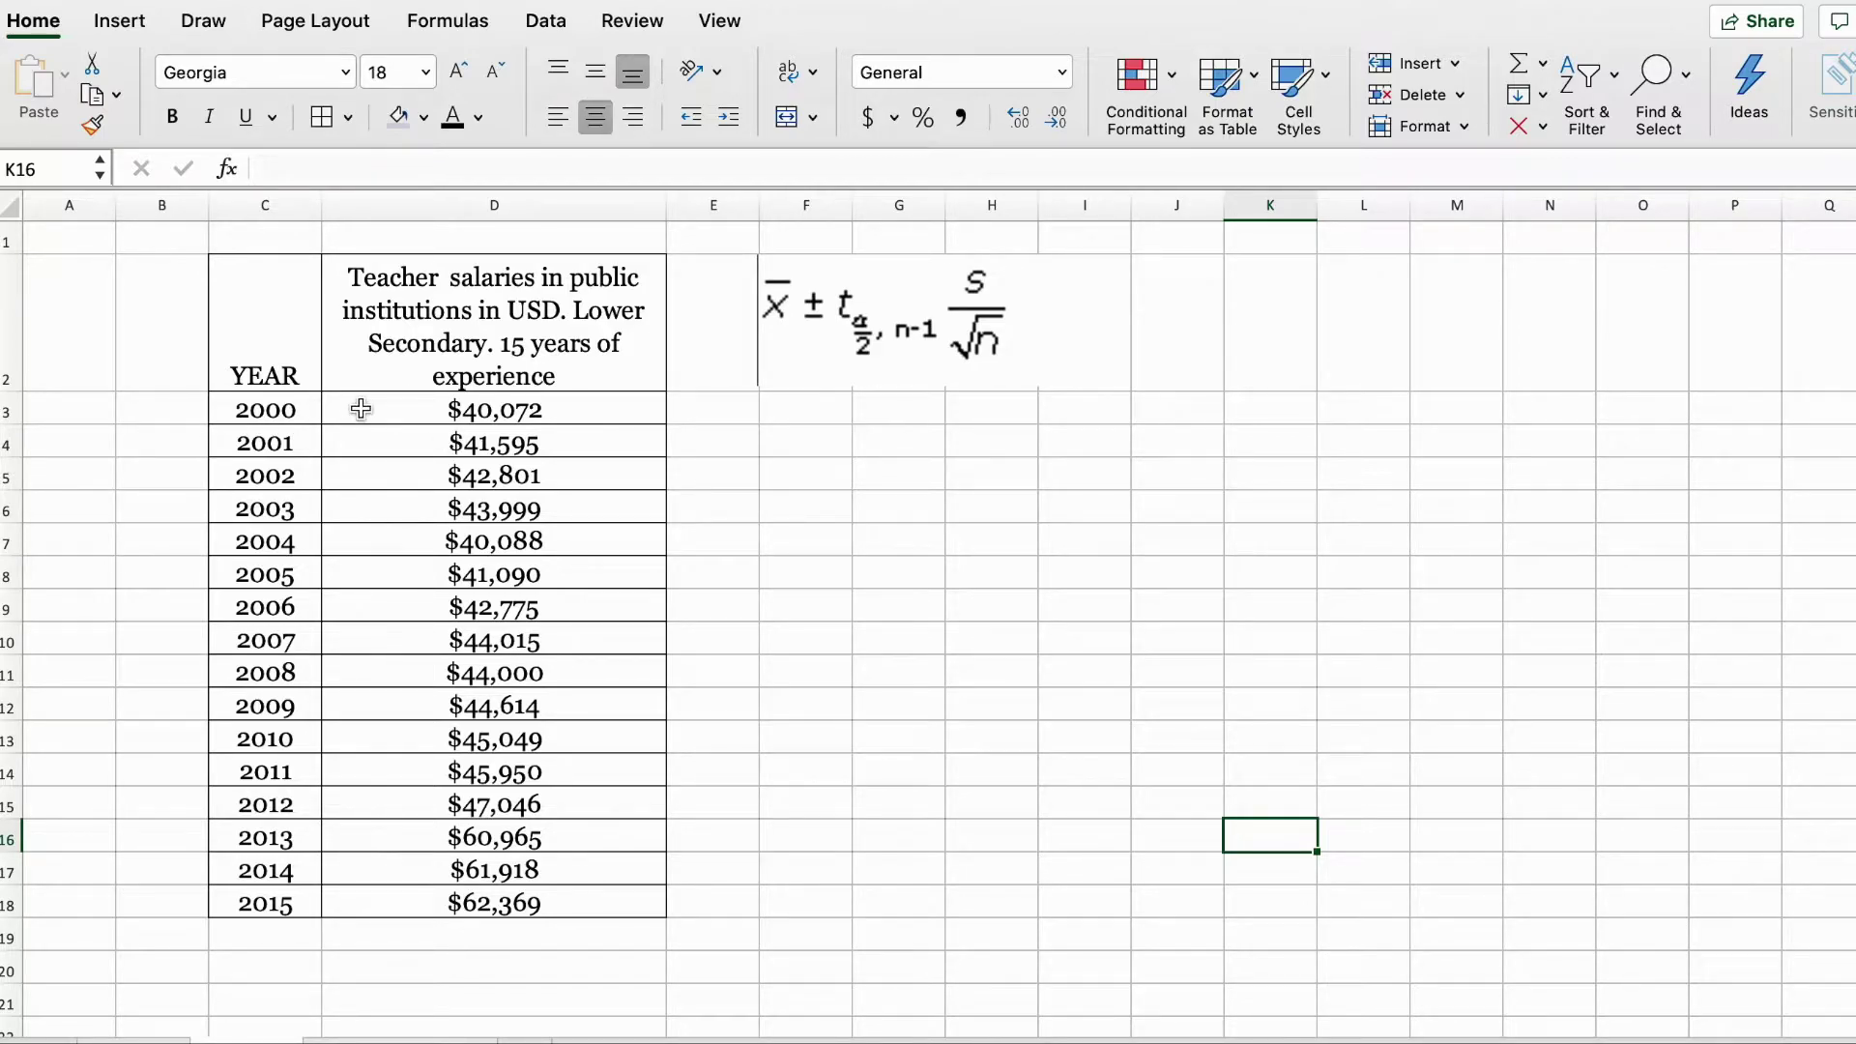
Go to the Data ribbon and bring up Data Analysis with Descriptive Statistics chosen.
click(551, 24)
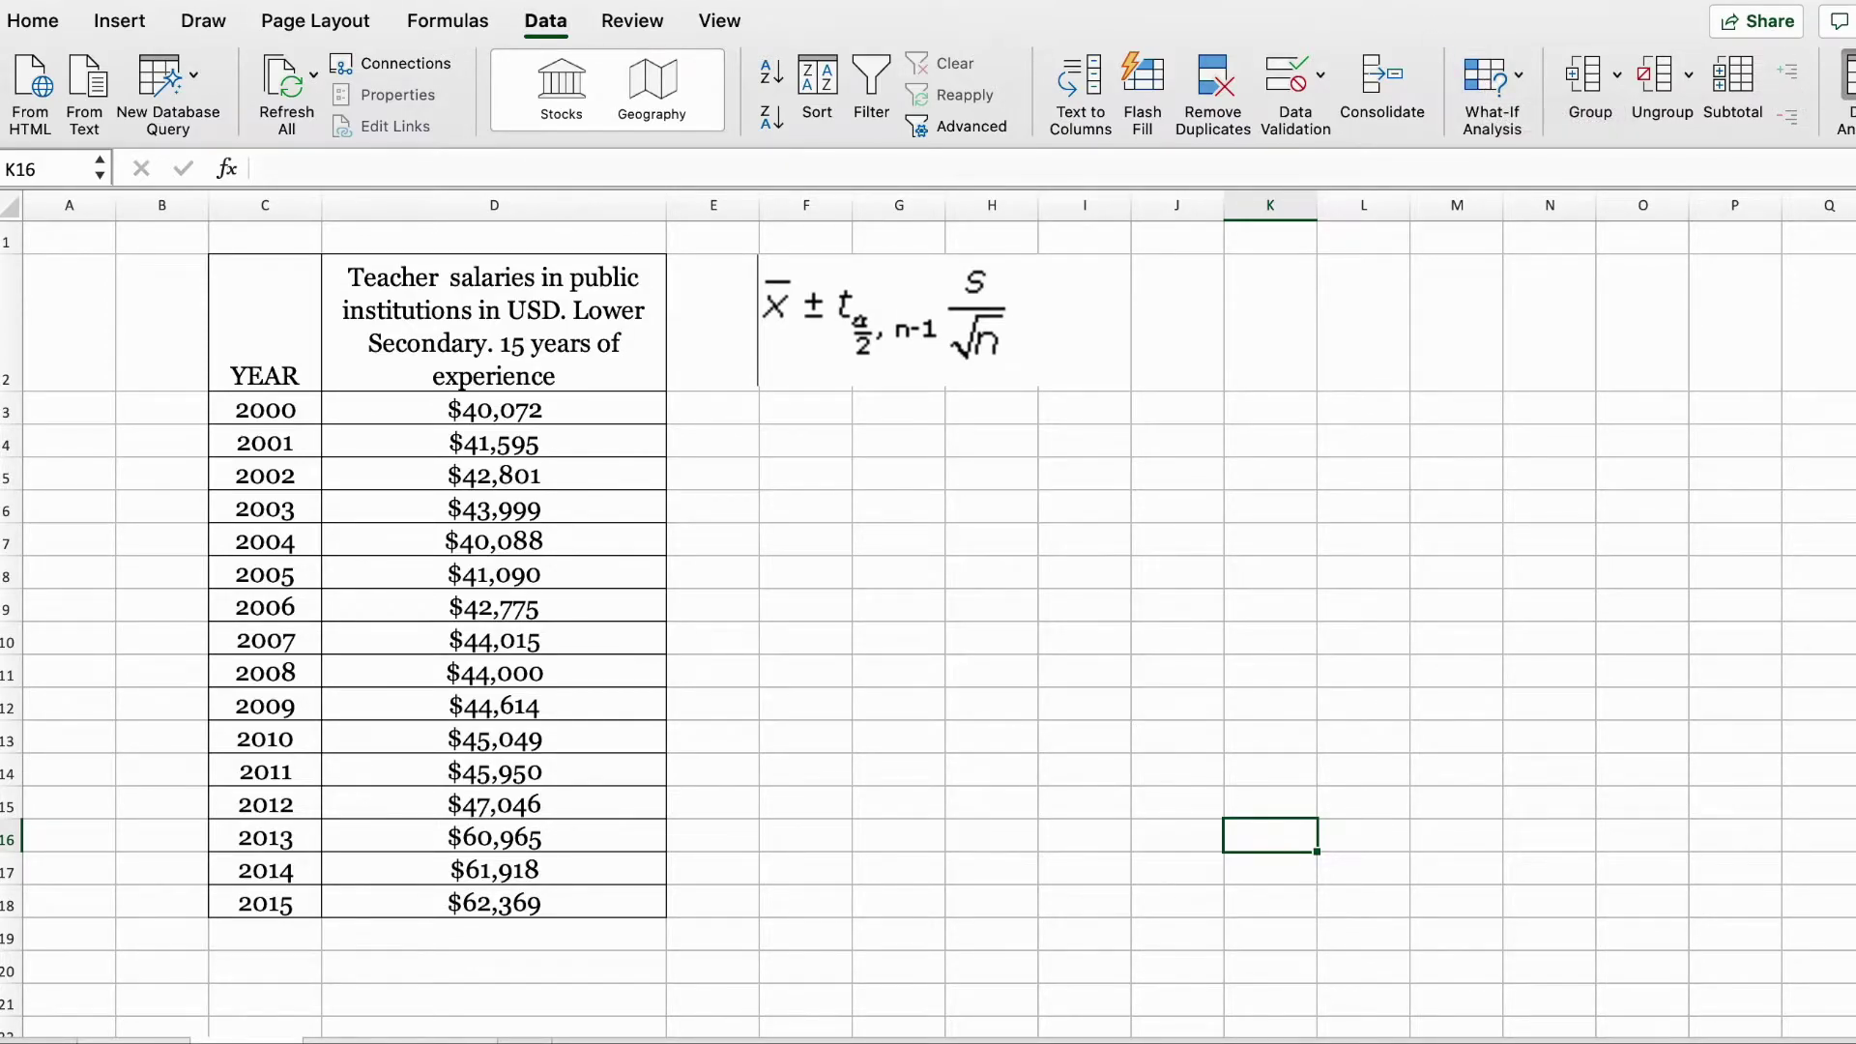
click(923, 317)
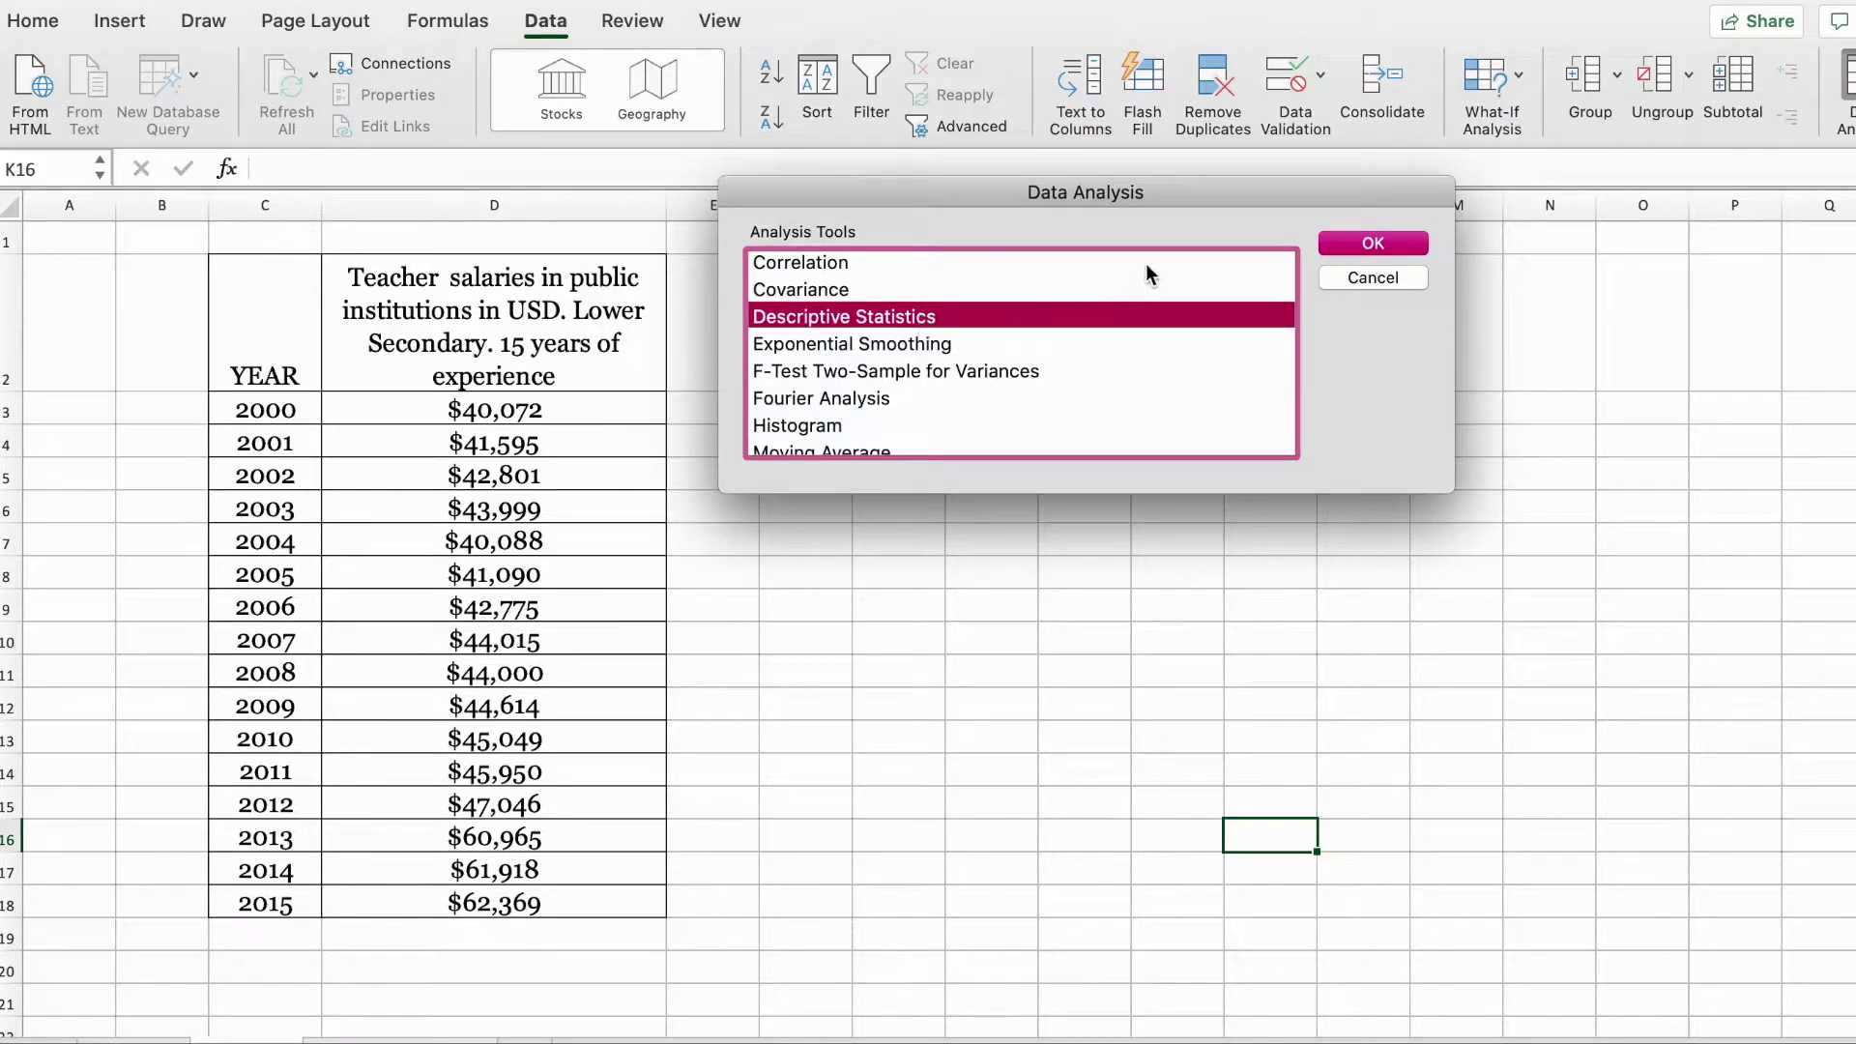
Confirm Descriptive Statistics and replace its input range with the salary values D3:D18.
click(1361, 250)
key(F2)
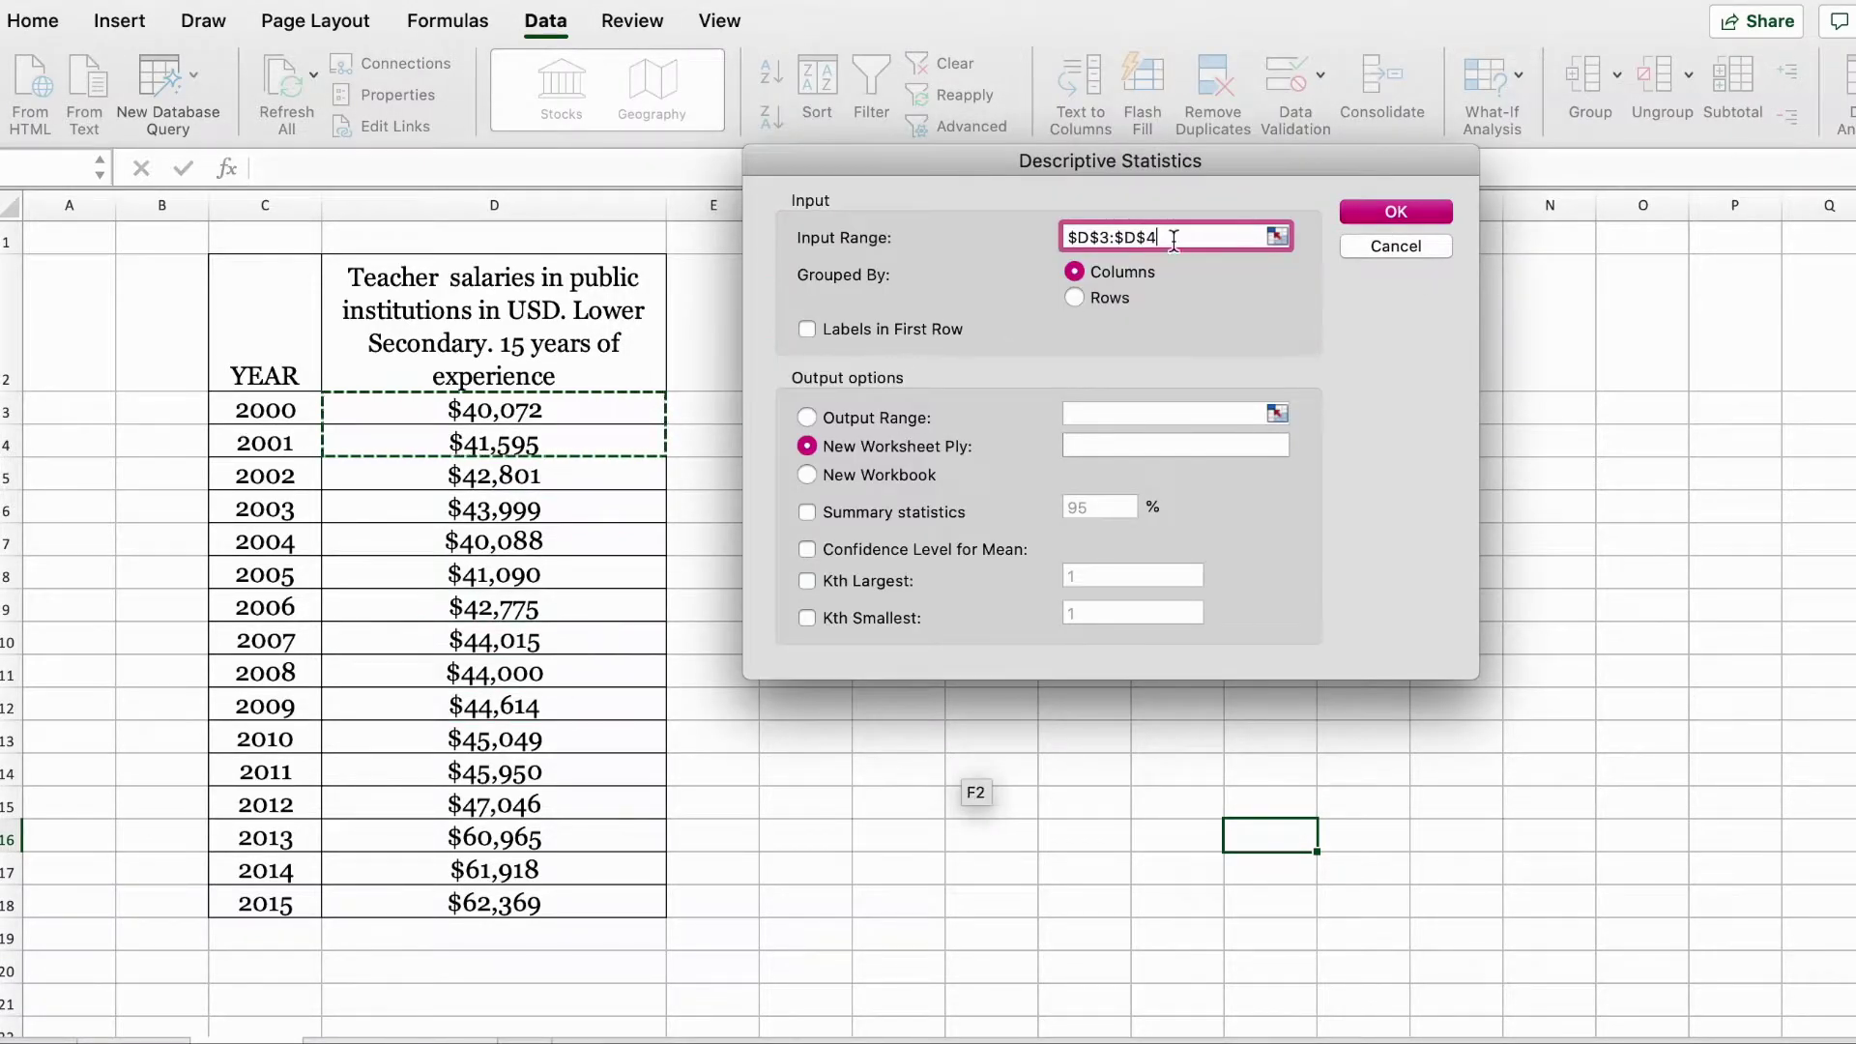
key(BackSpace)
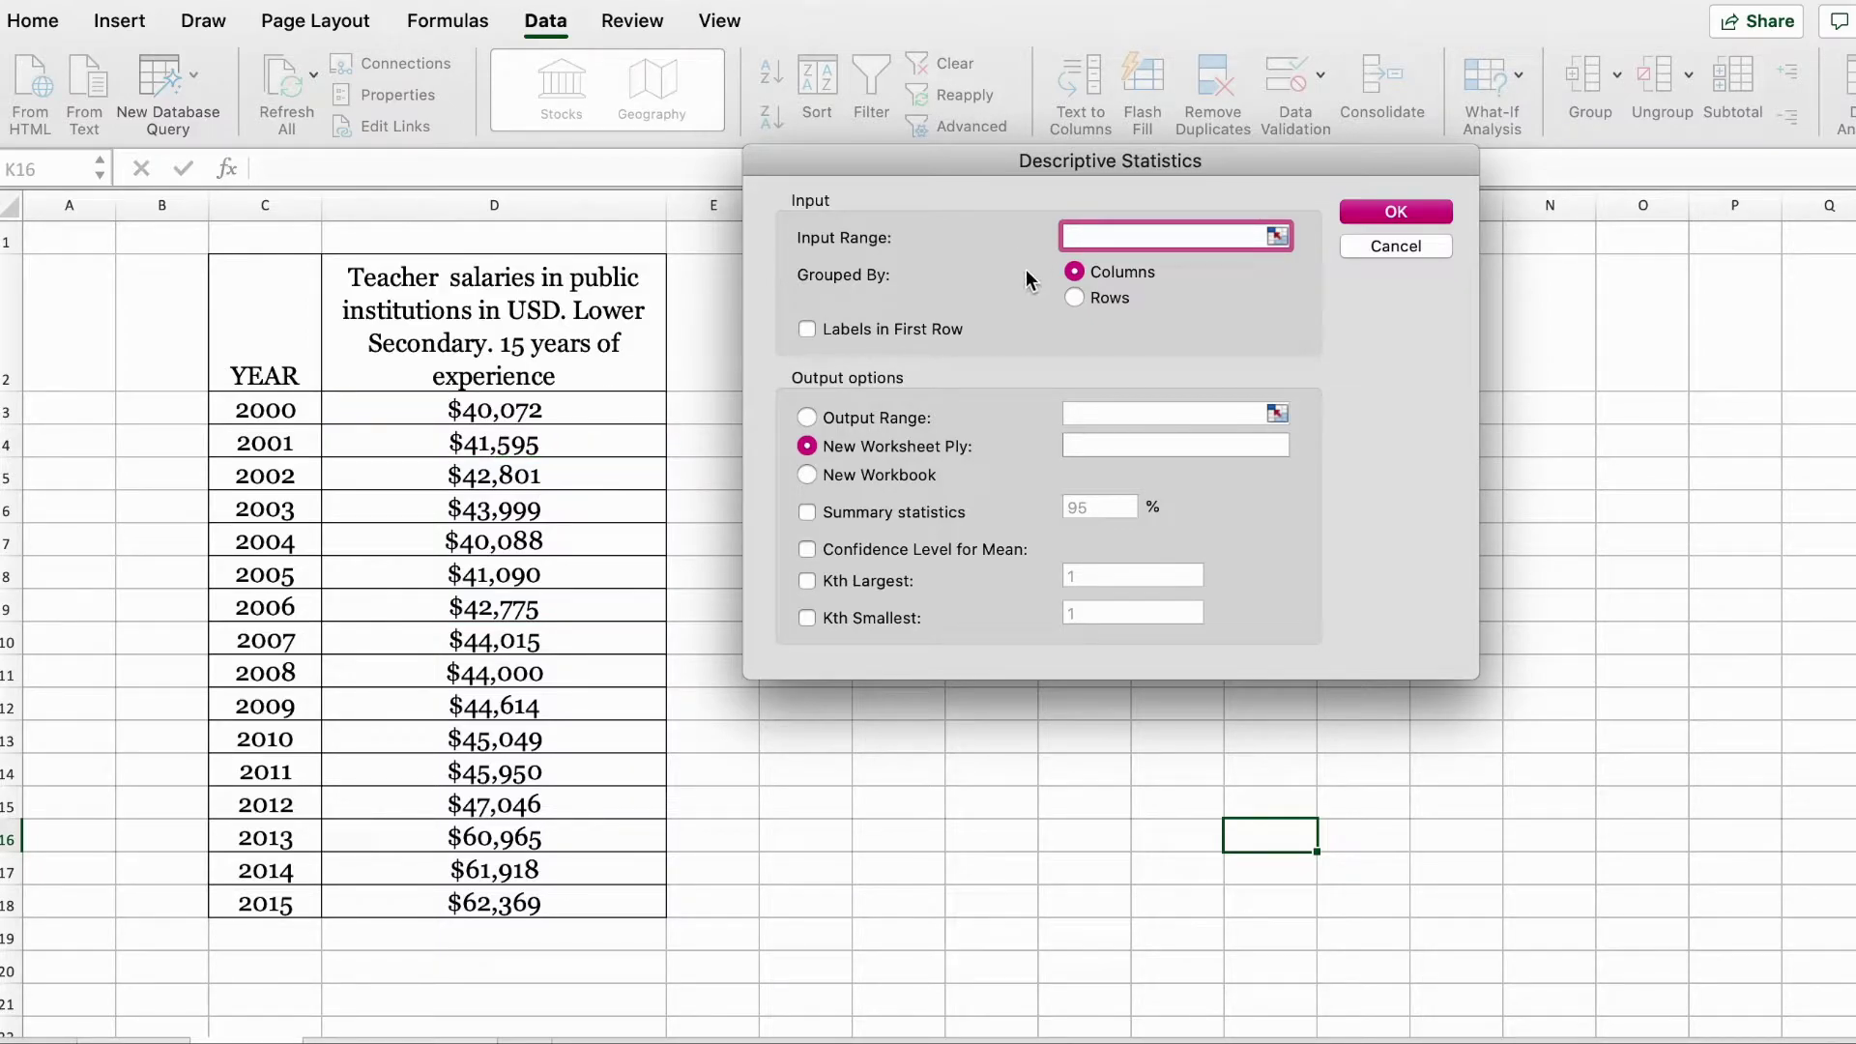
drag(592, 412, 548, 914)
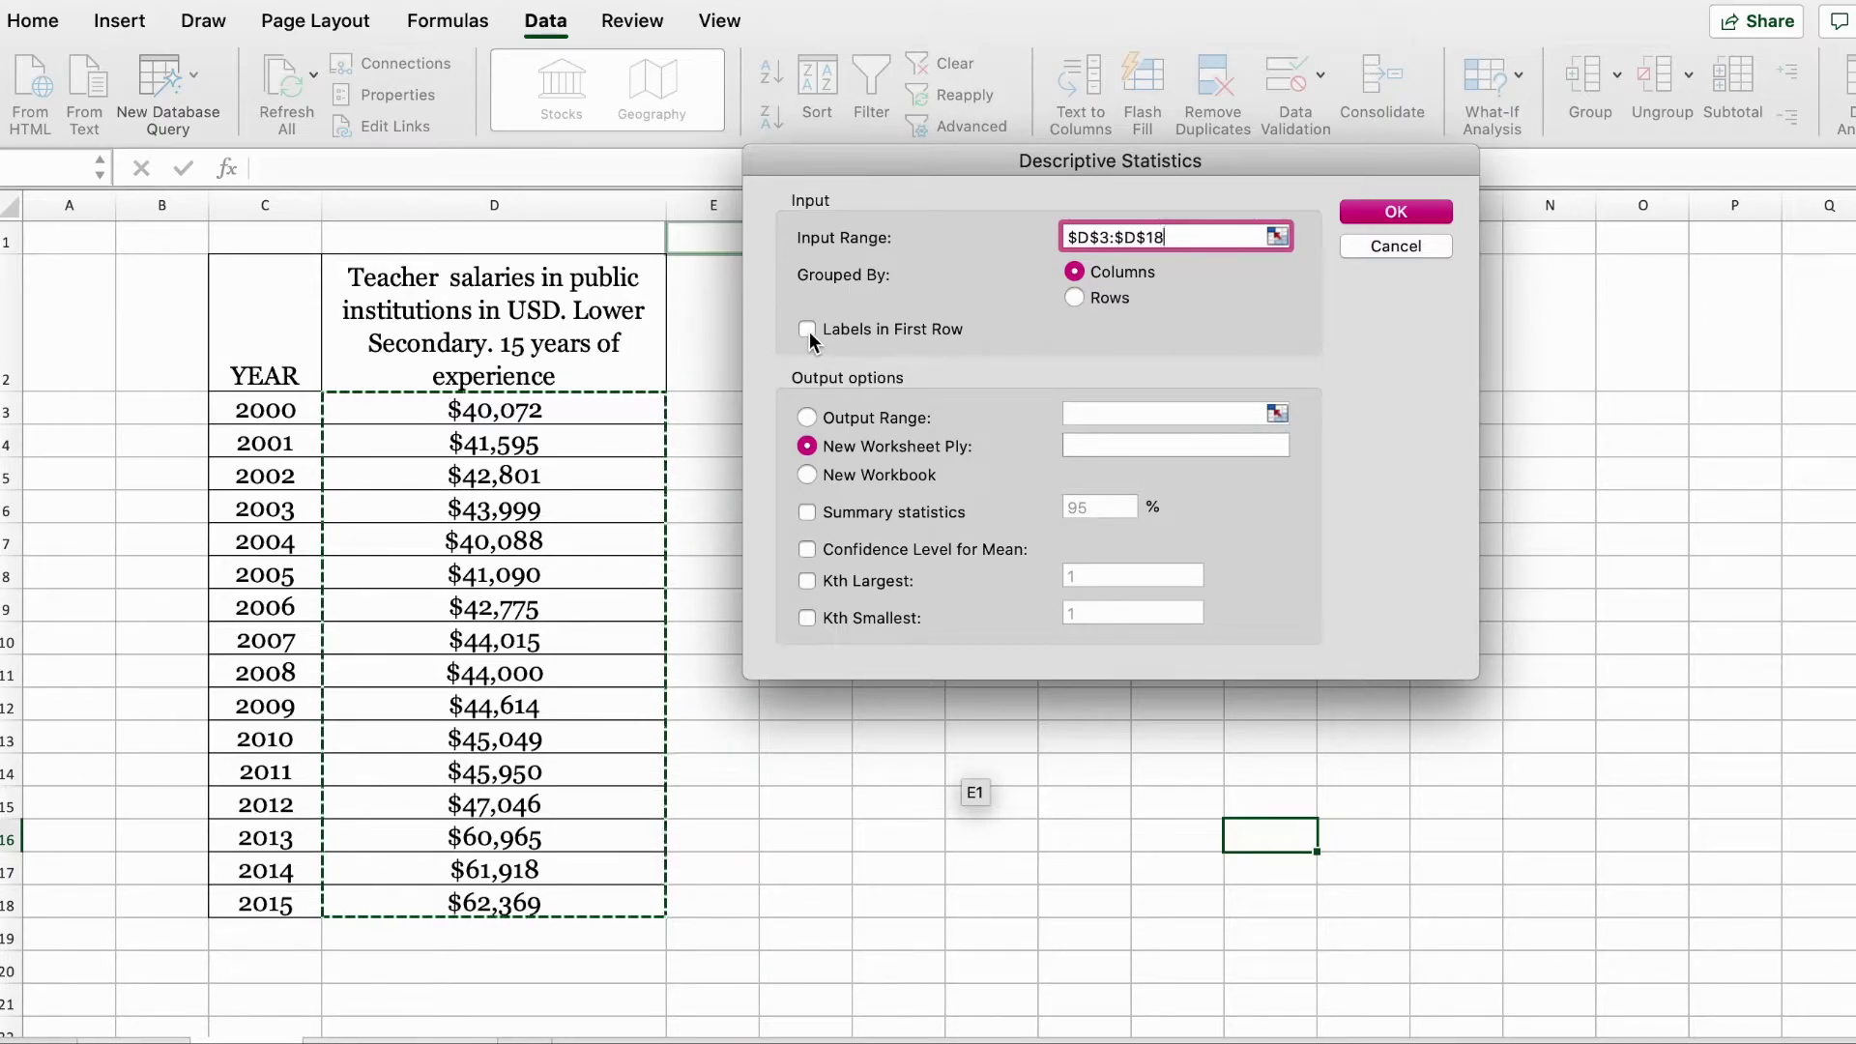
drag(885, 164, 1182, 142)
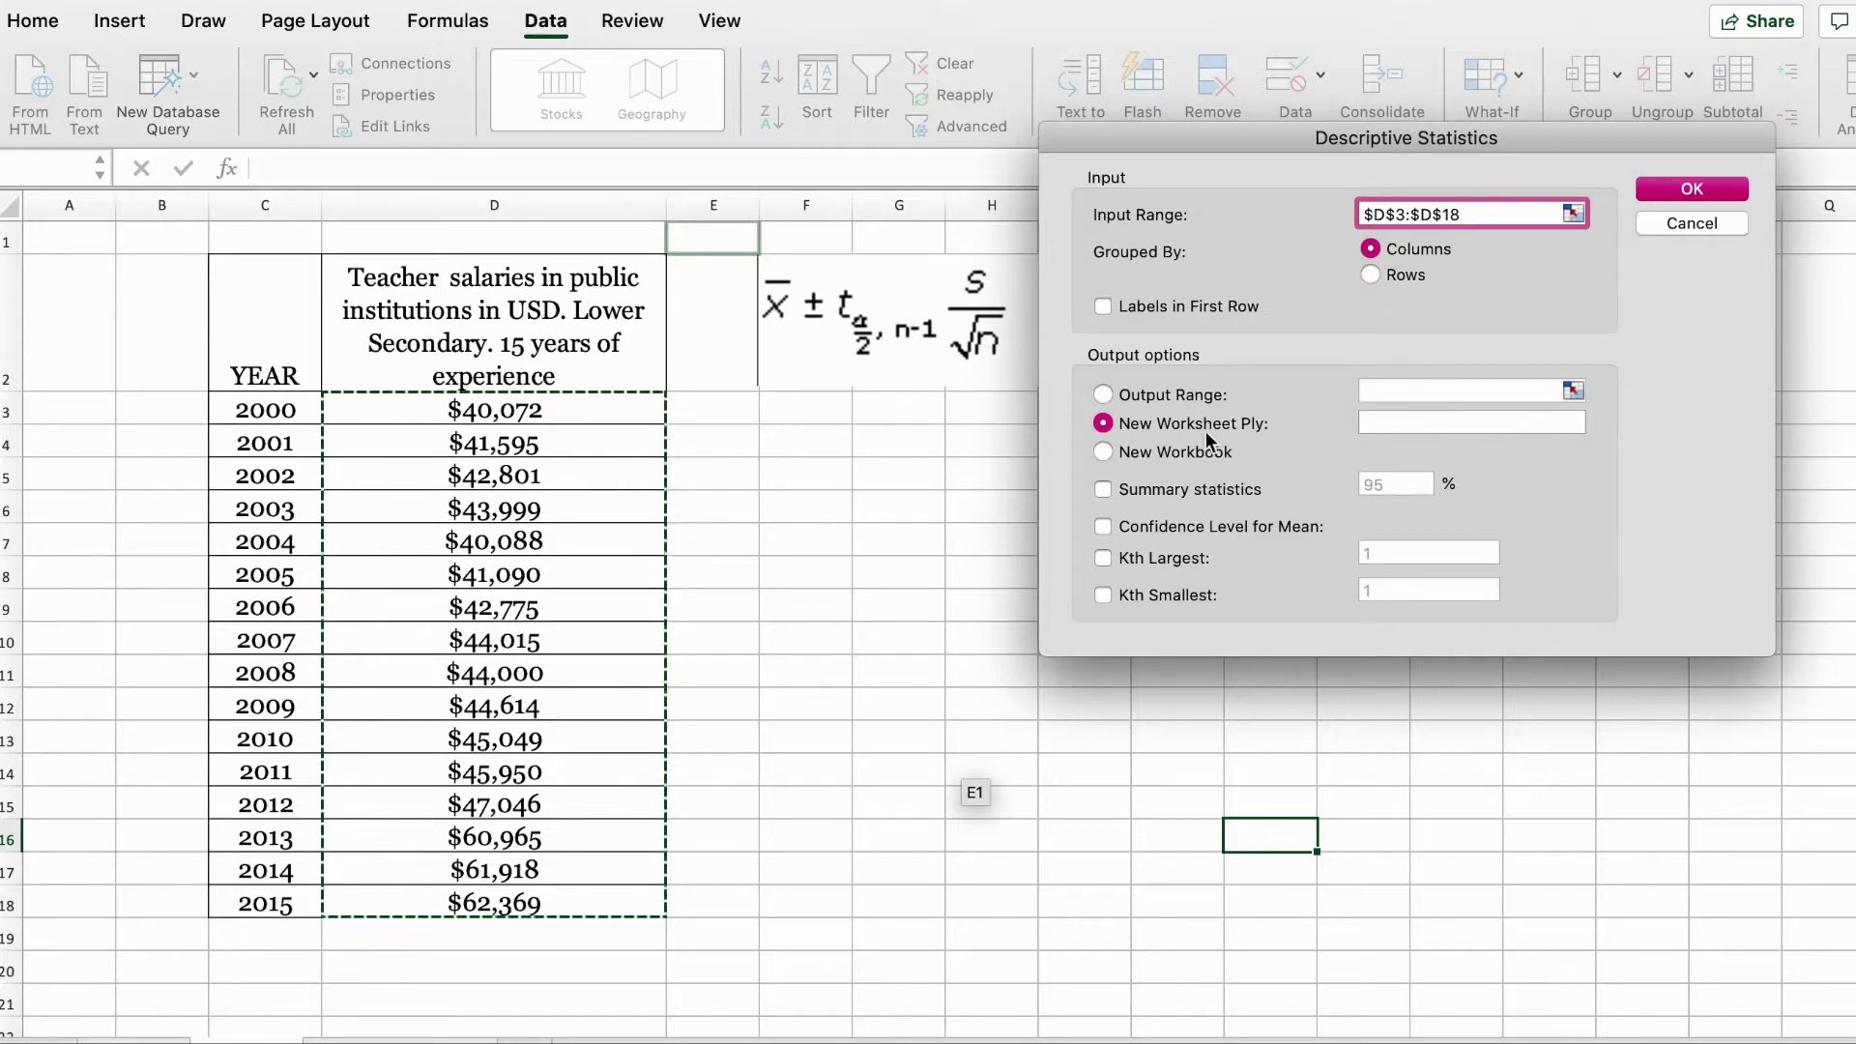
Send the Descriptive Statistics output to cell G4 and include summary statistics.
click(1103, 395)
click(866, 439)
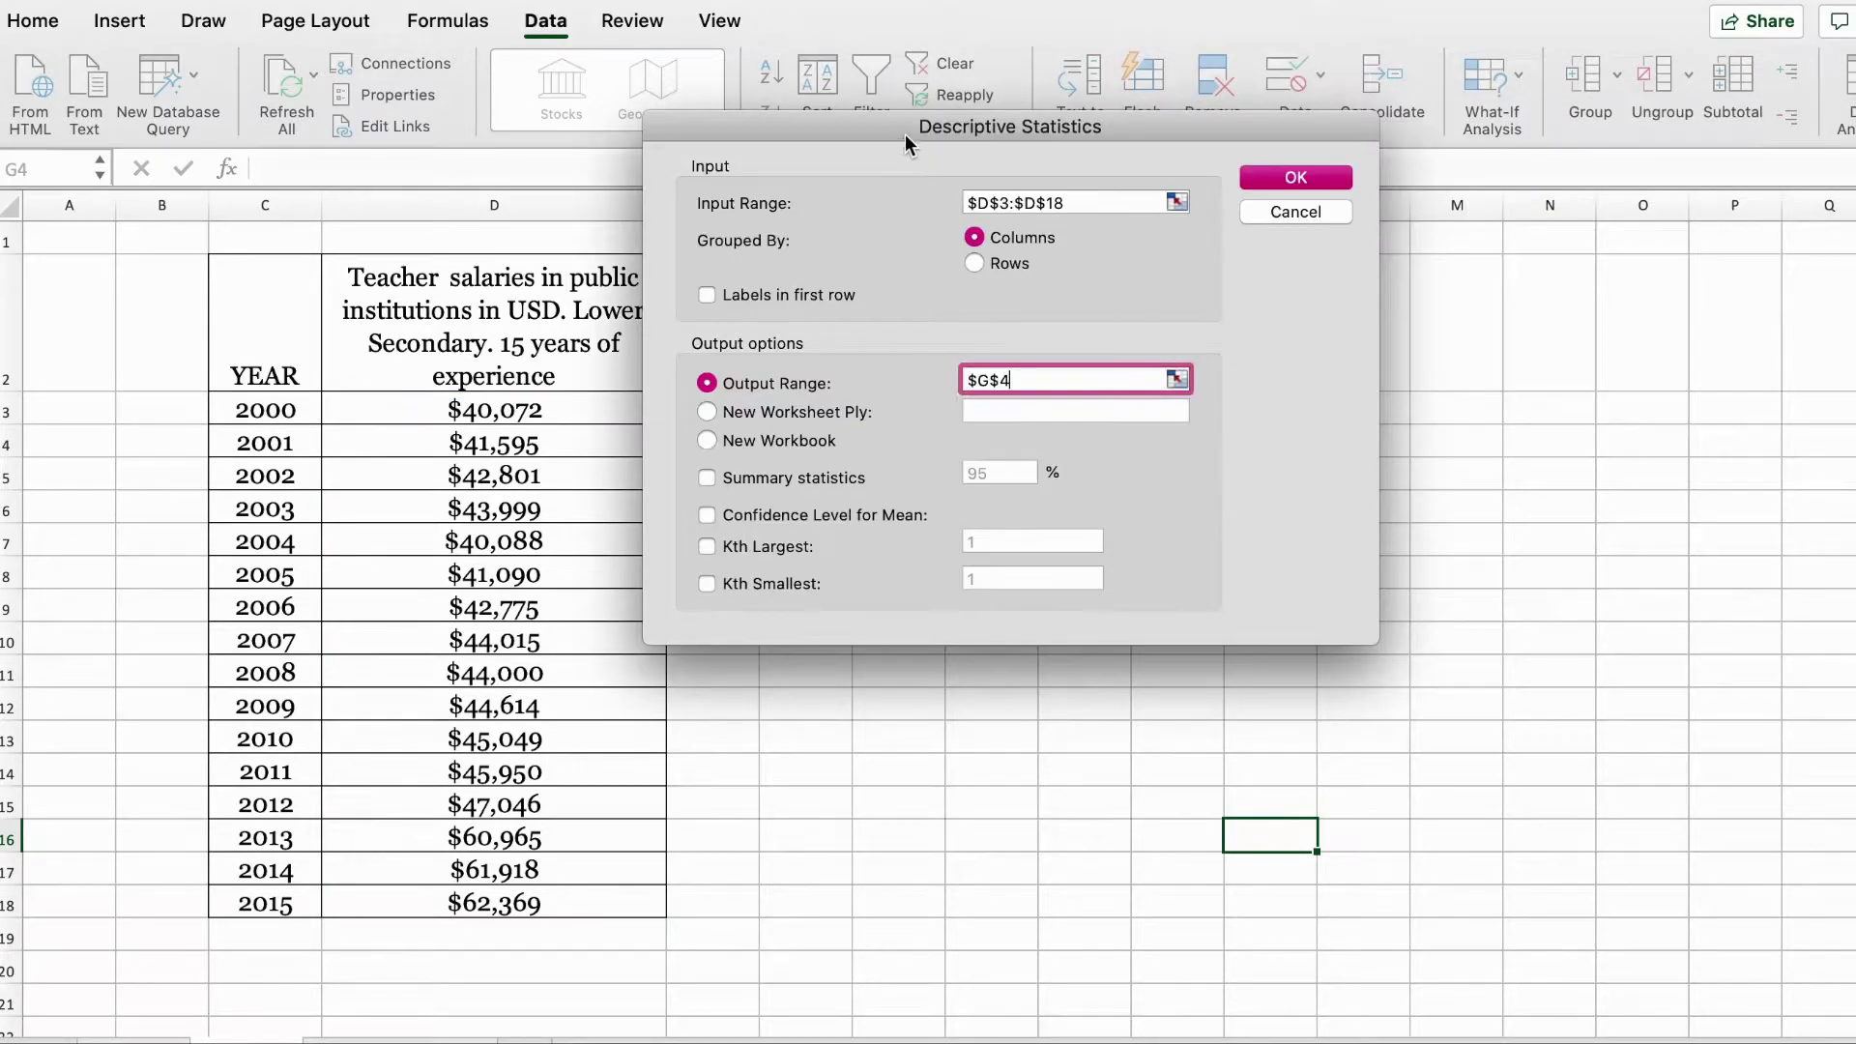
drag(911, 130, 1388, 155)
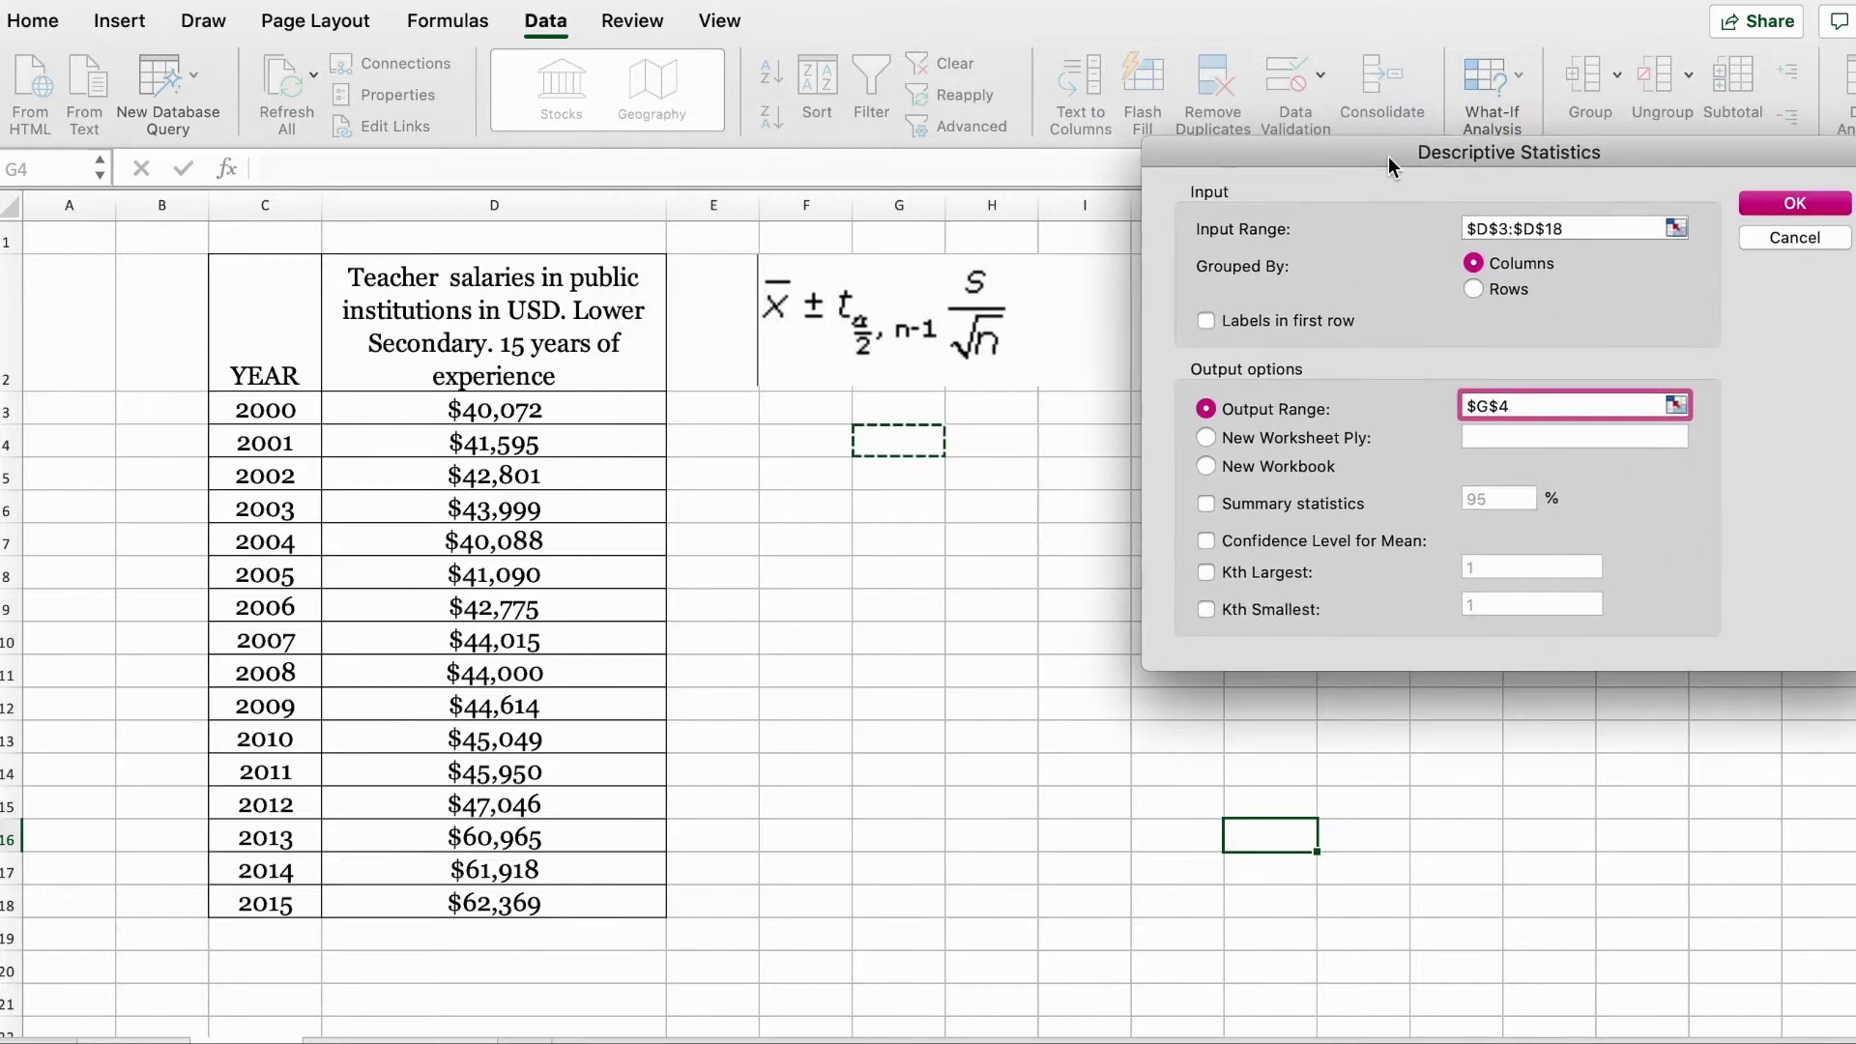
click(1208, 505)
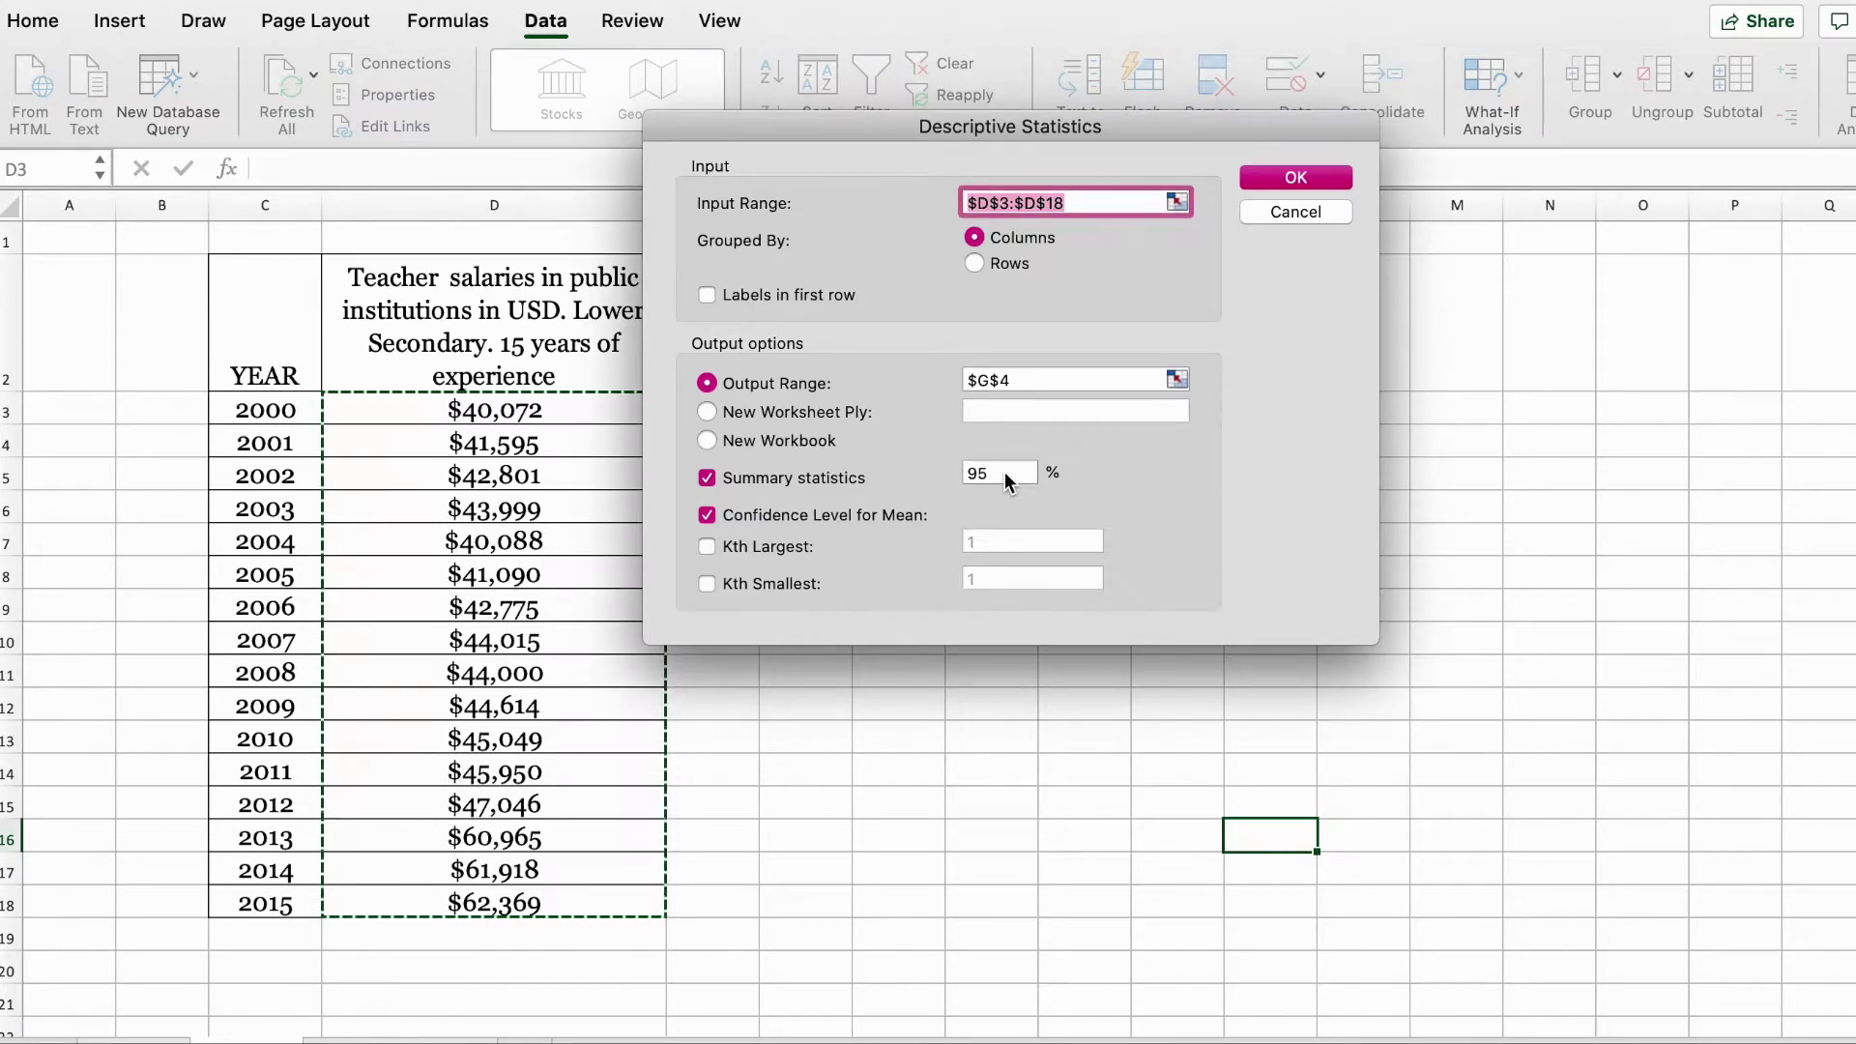
drag(986, 126, 1375, 119)
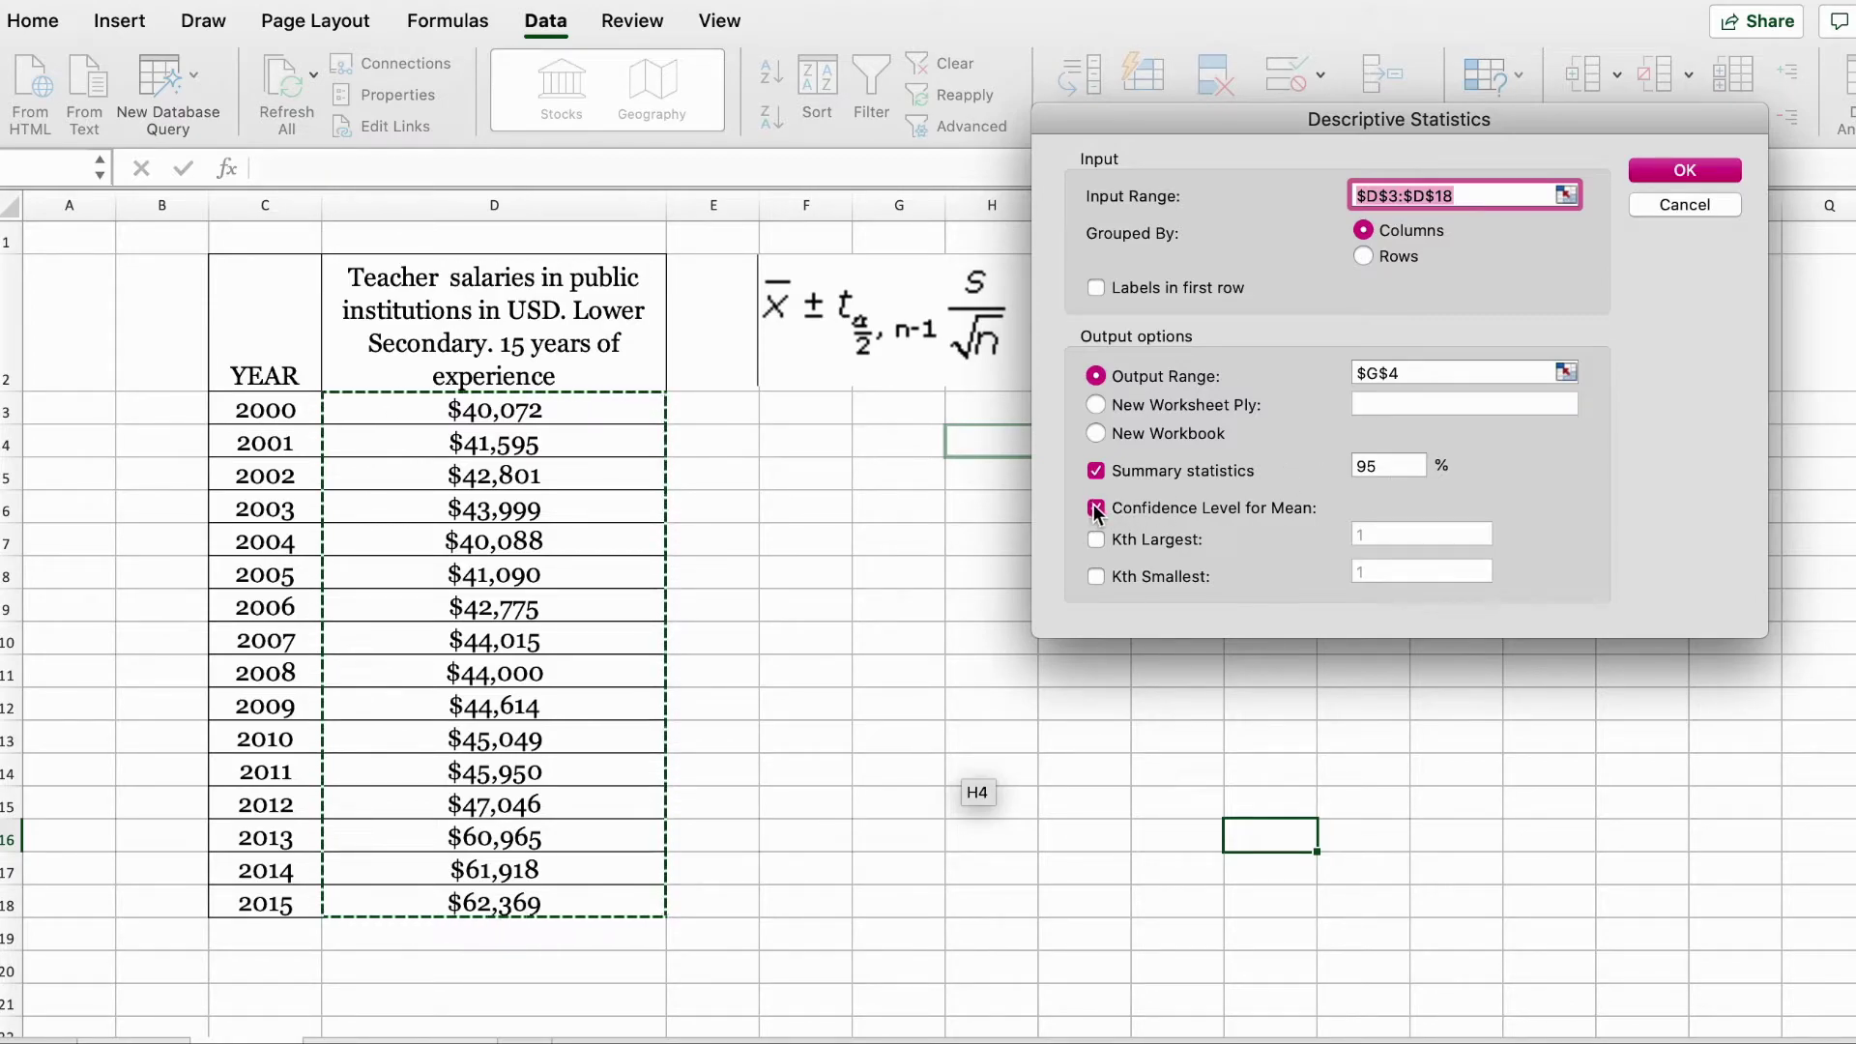
Generate the statistics table in G4:H19 and widen columns G and H to fit.
key(Return)
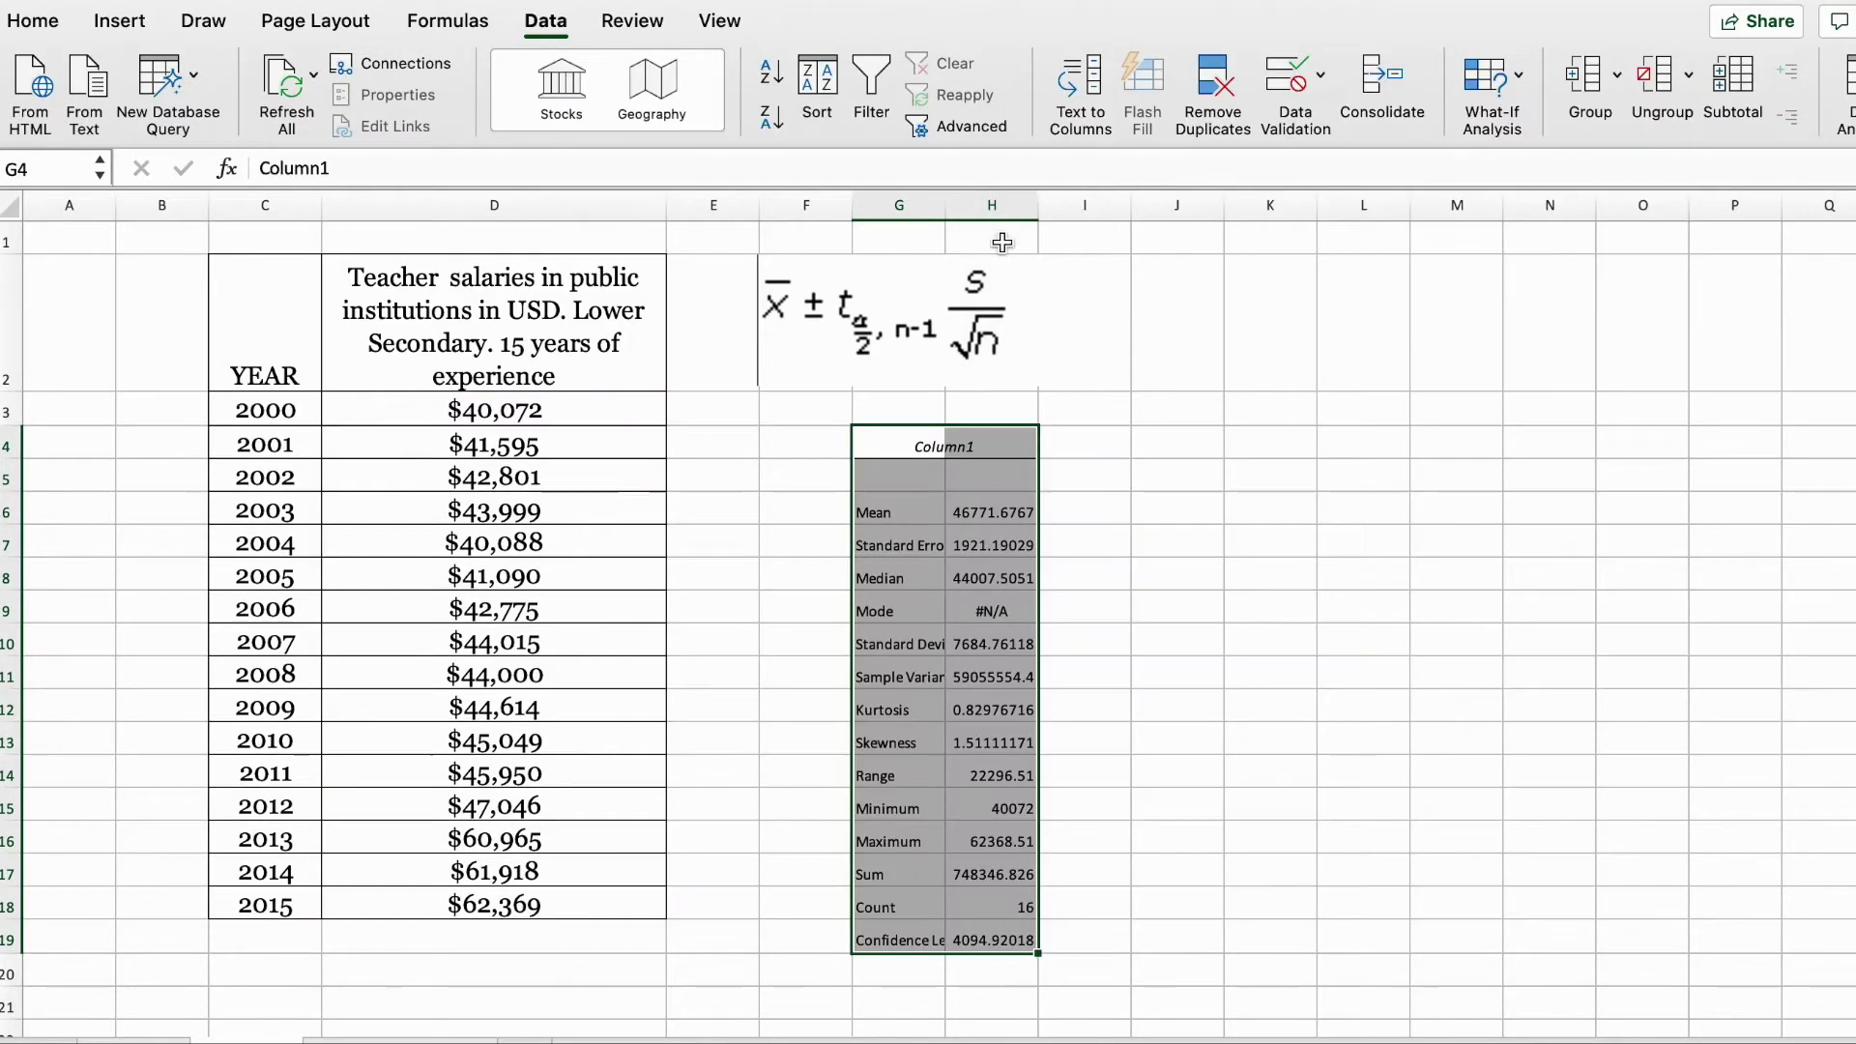
drag(1039, 205, 1083, 205)
click(817, 408)
drag(880, 439, 1063, 942)
click(1337, 514)
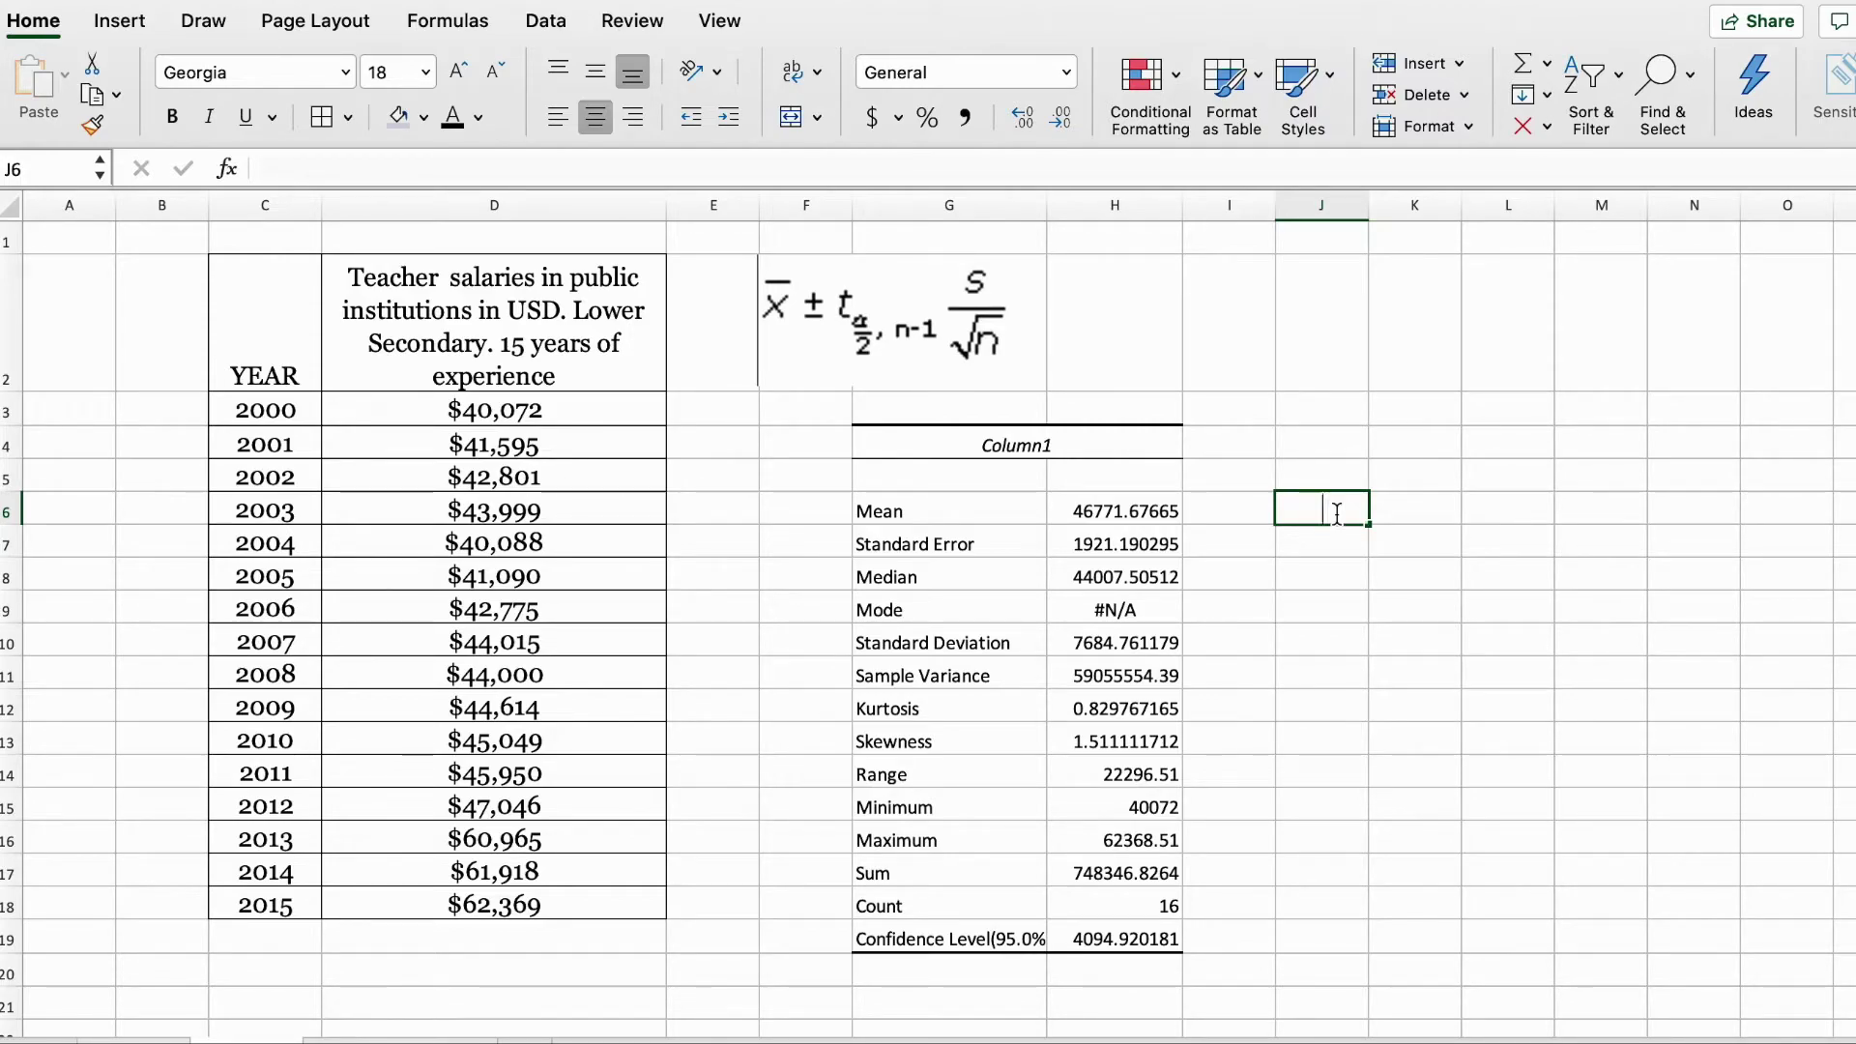
Label J6 'Point estimae' with =H6 (46772) in K6, and label J7 'Lower limit'.
text(Point estimae)
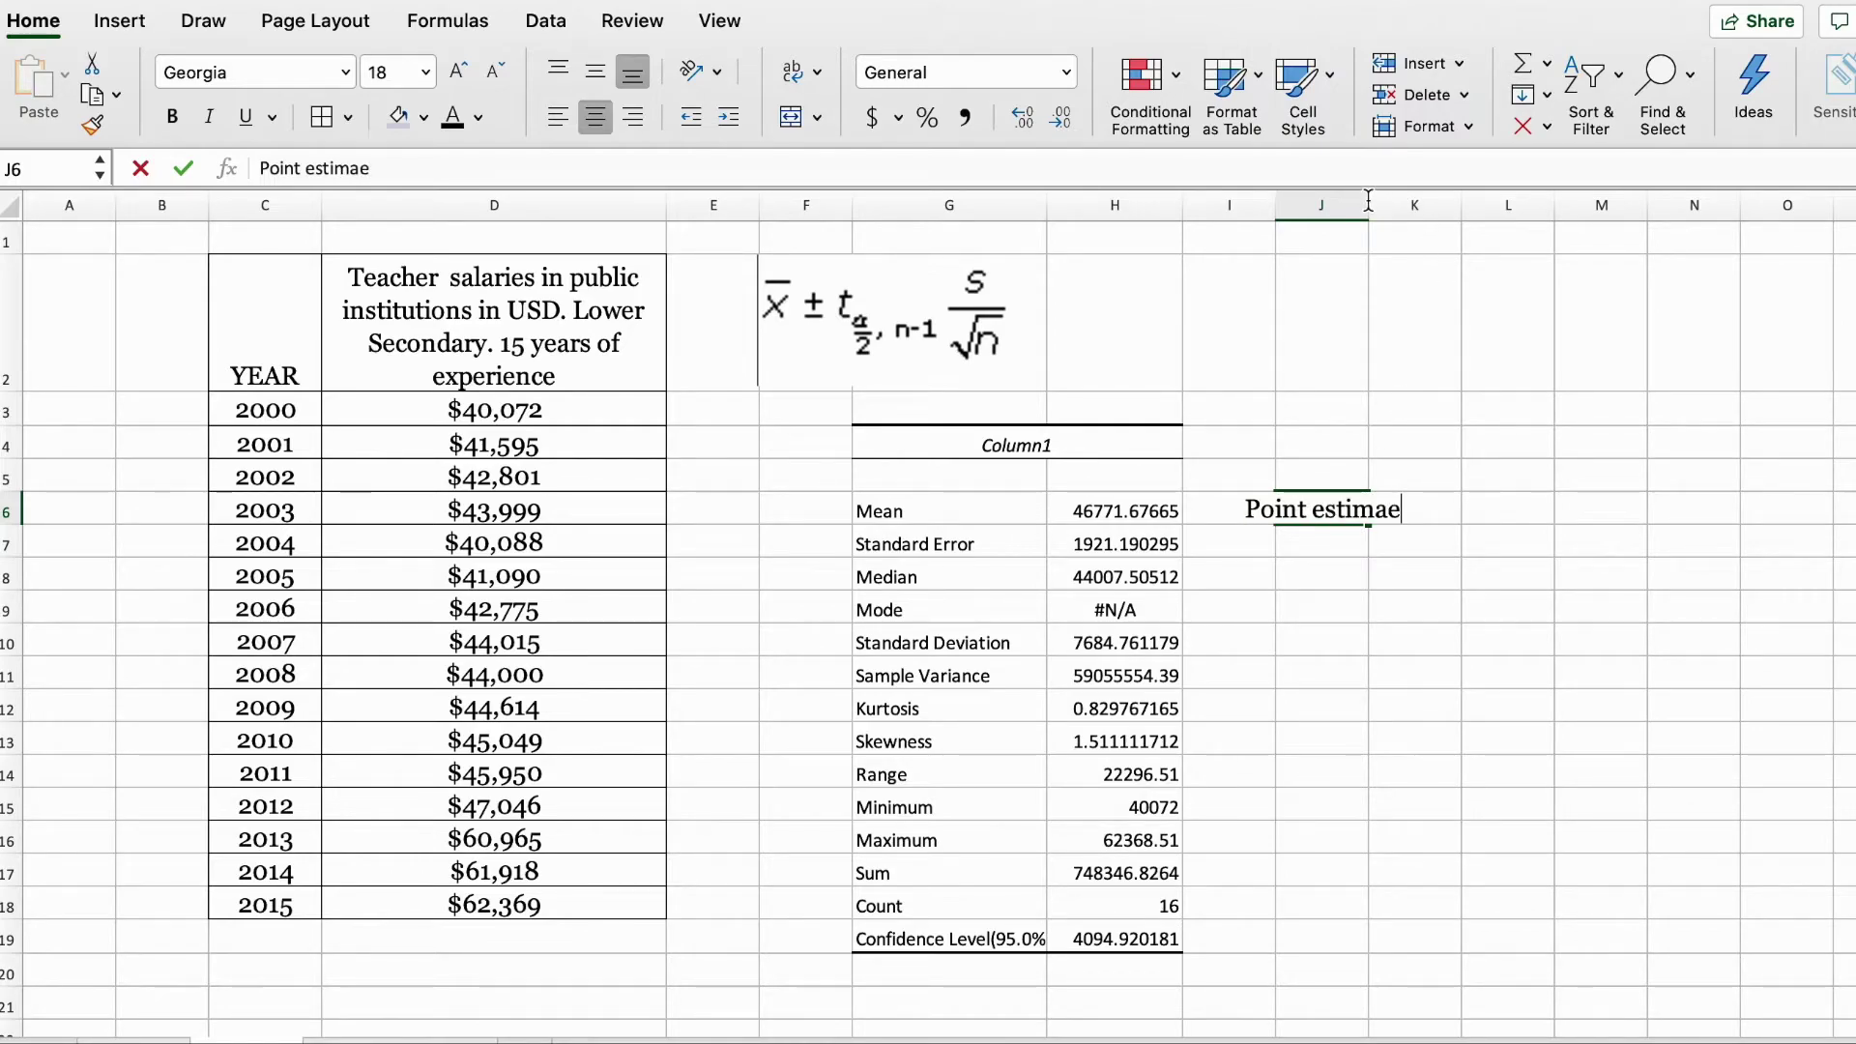
key(Tab)
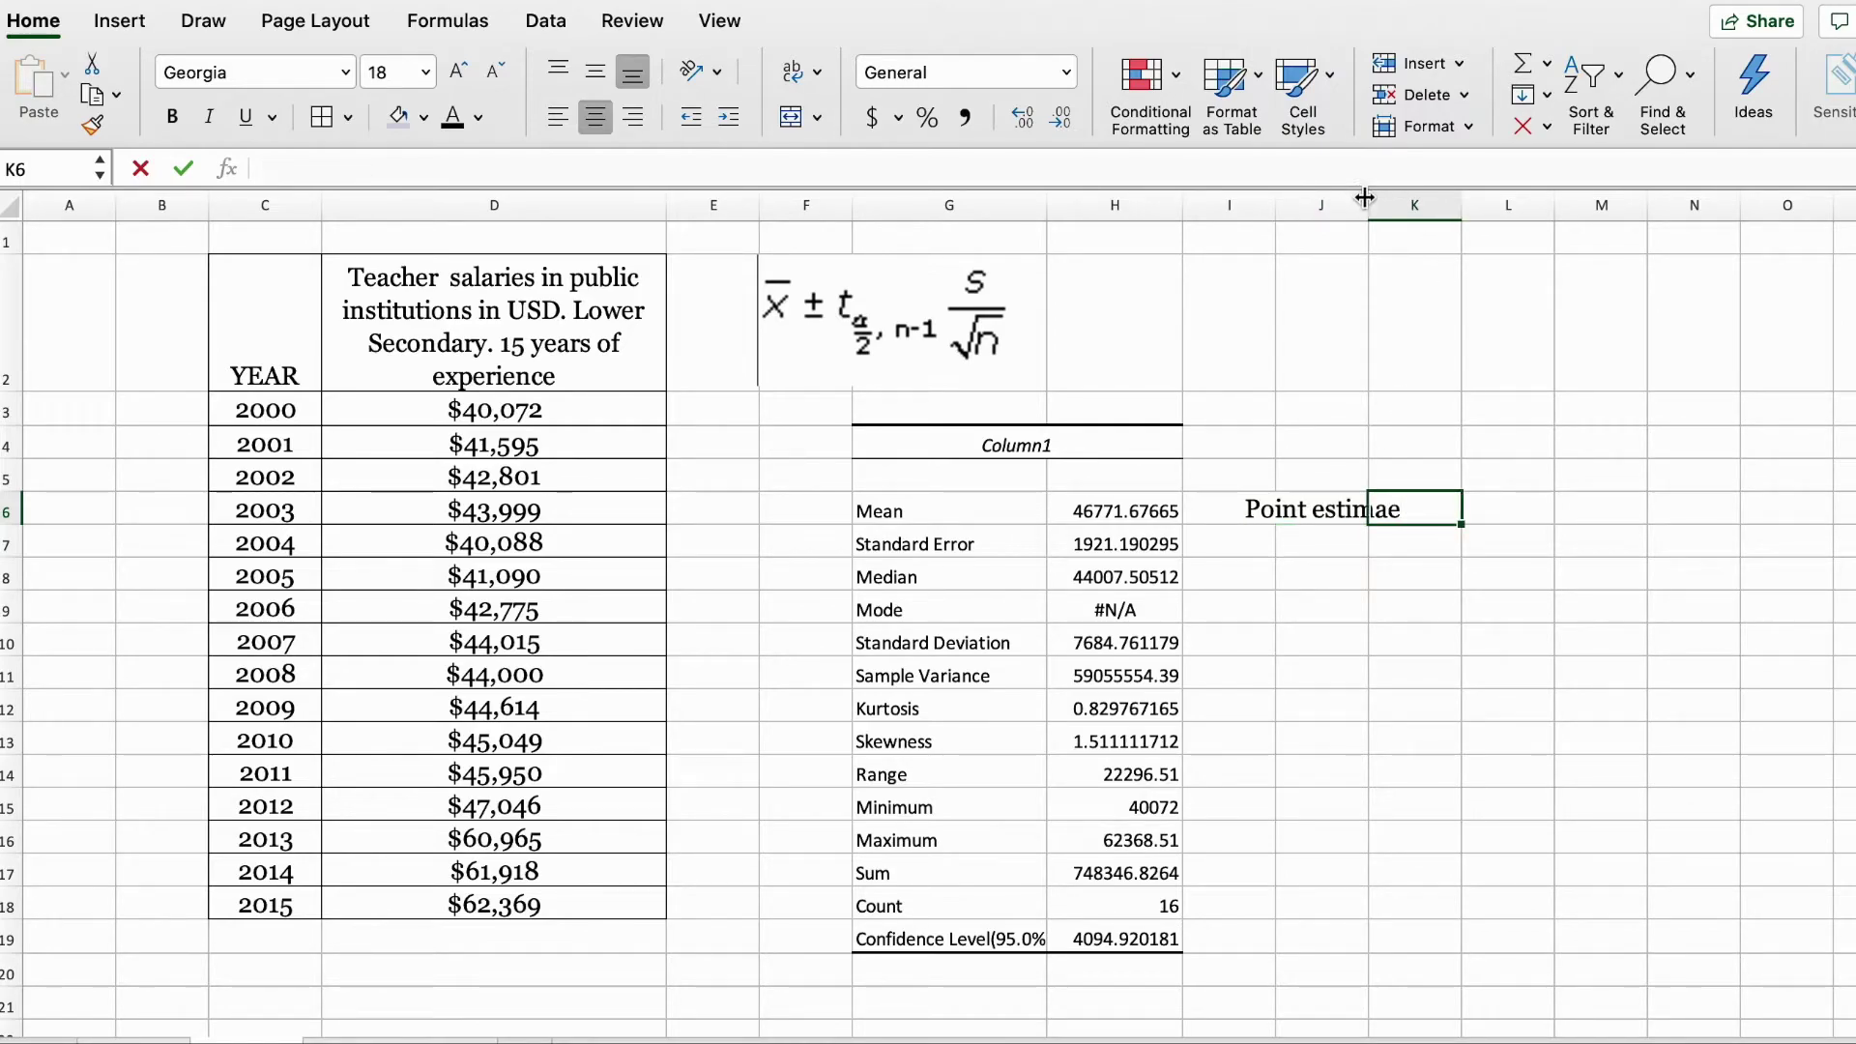
drag(1369, 200, 1442, 200)
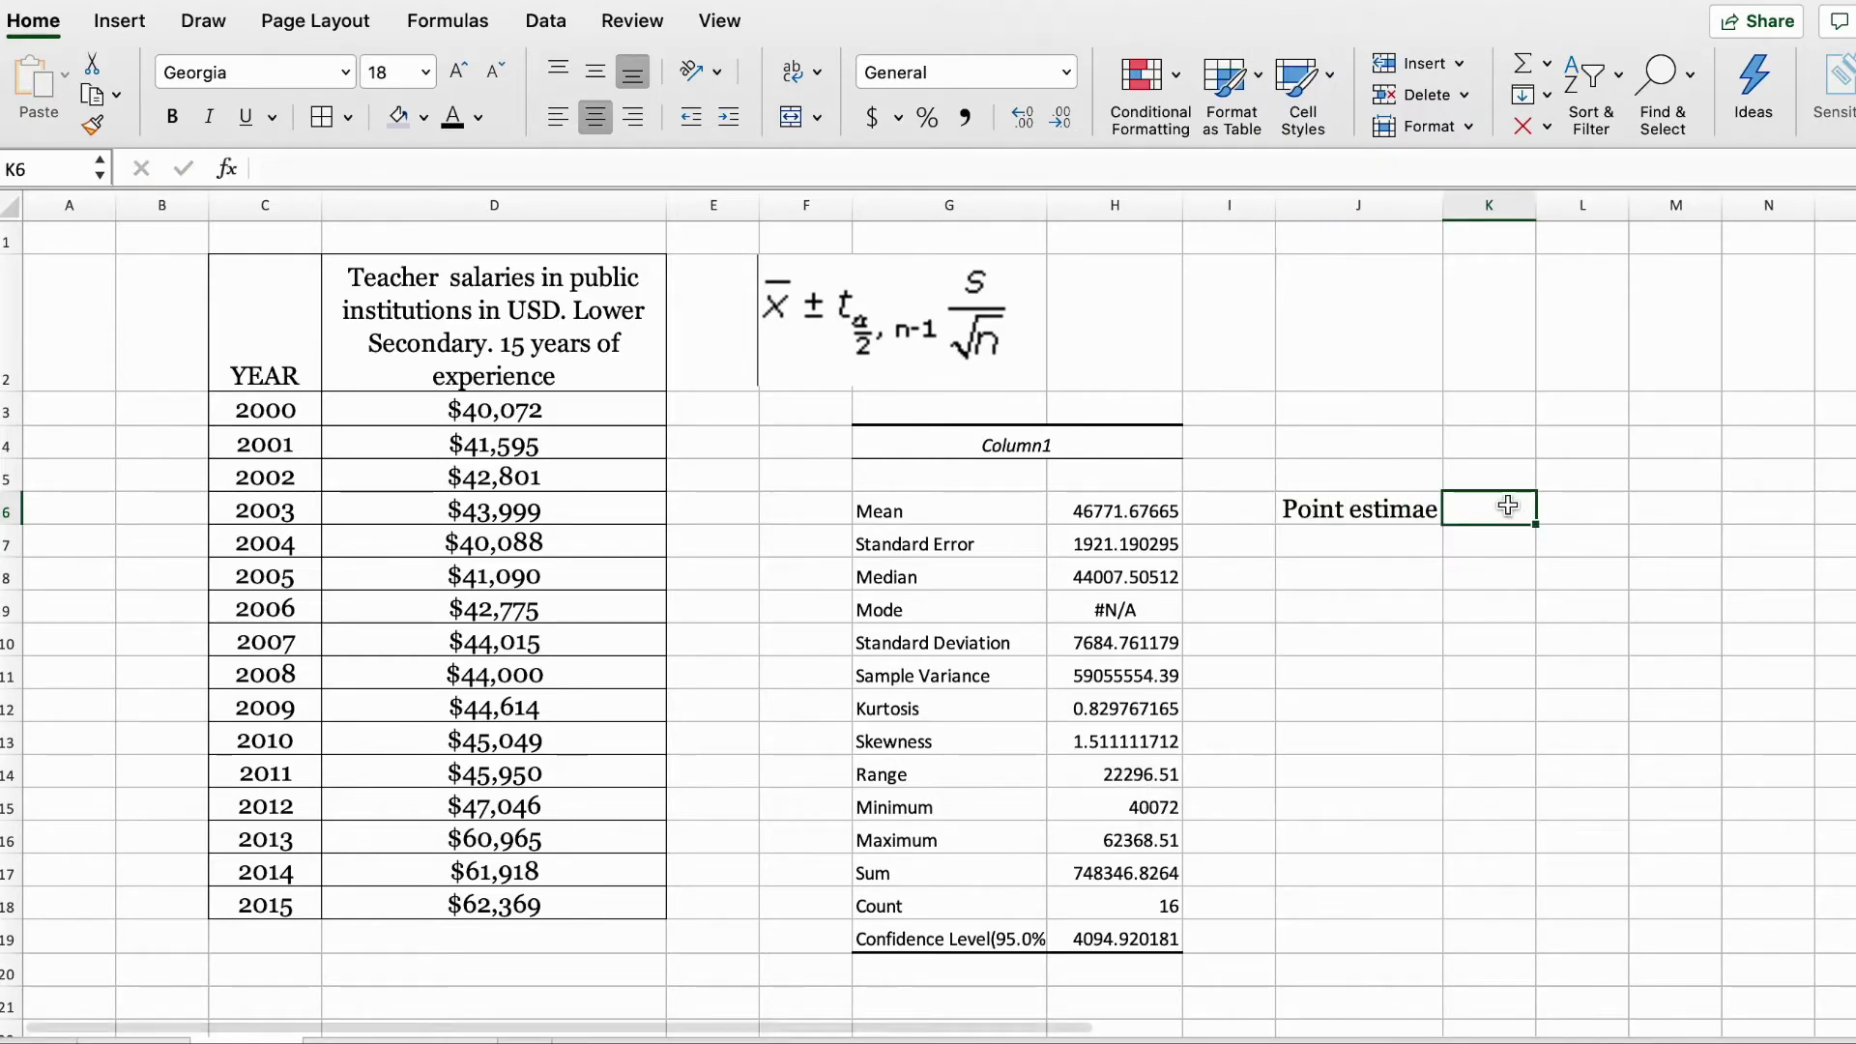
text(=)
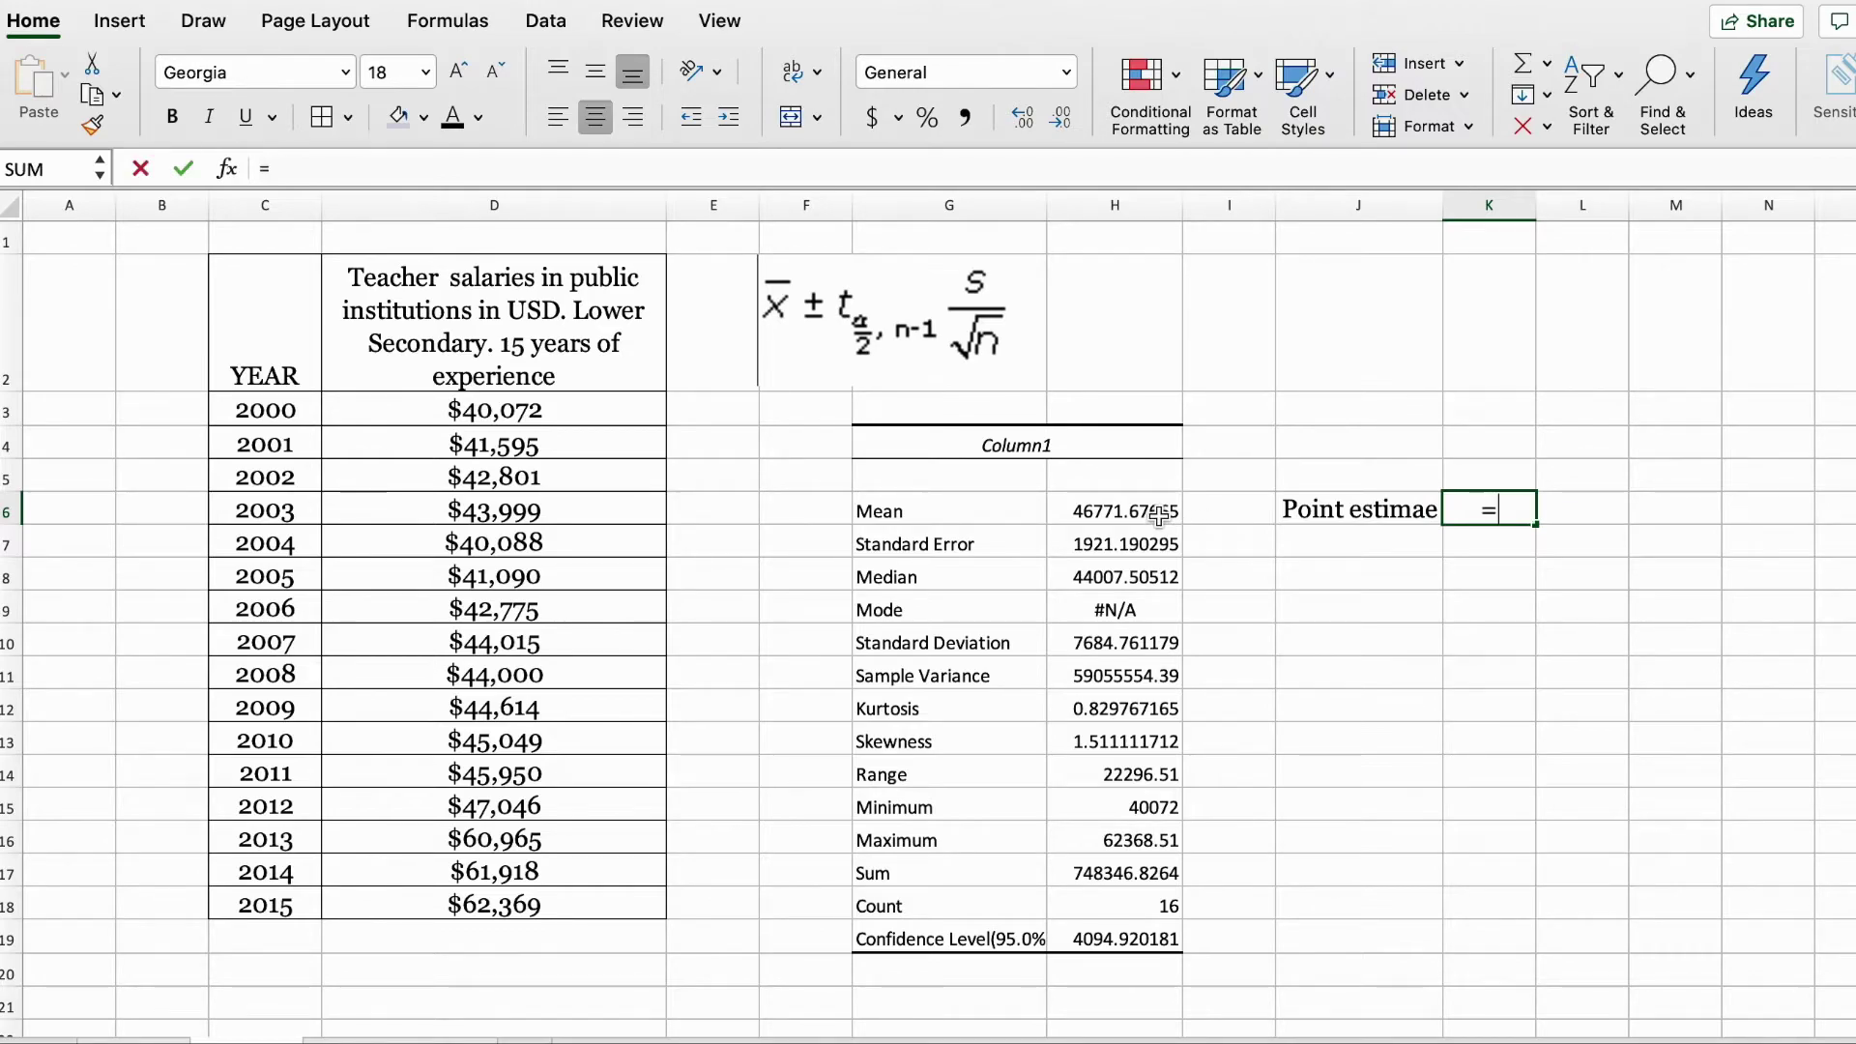
click(1117, 518)
key(Return)
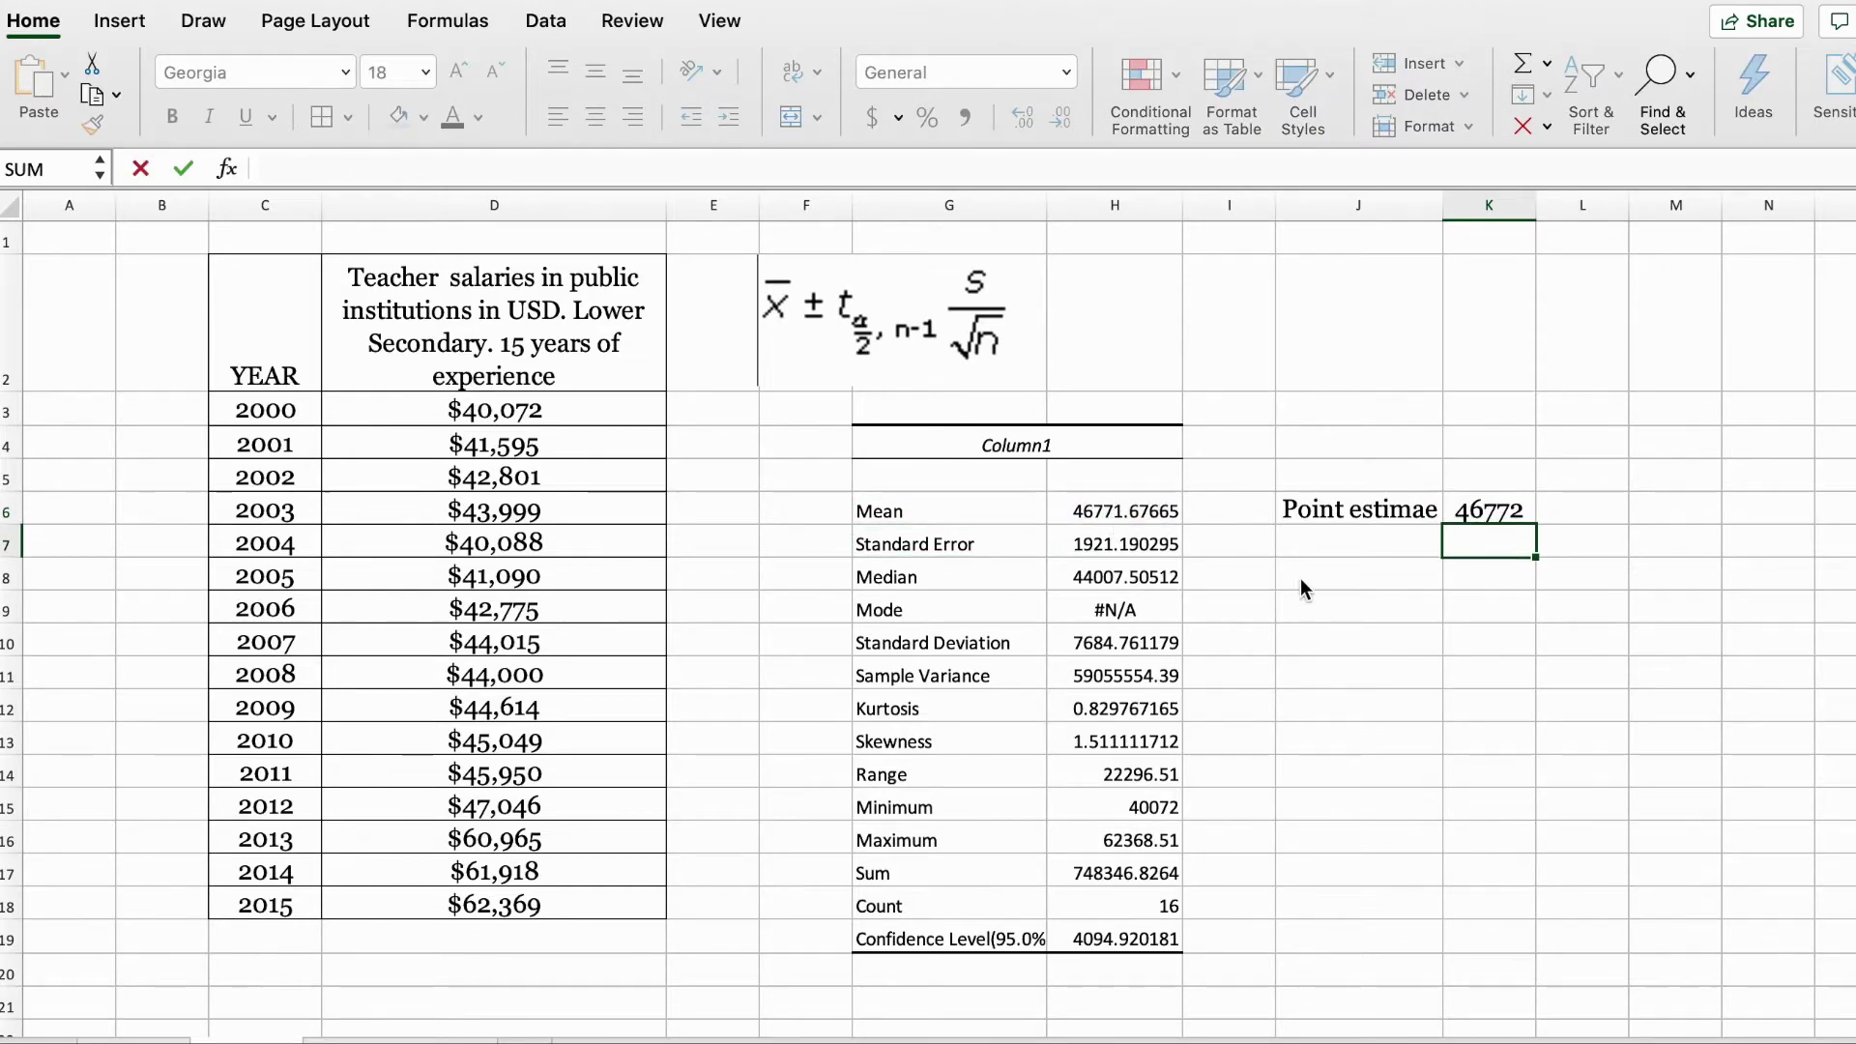
click(1326, 544)
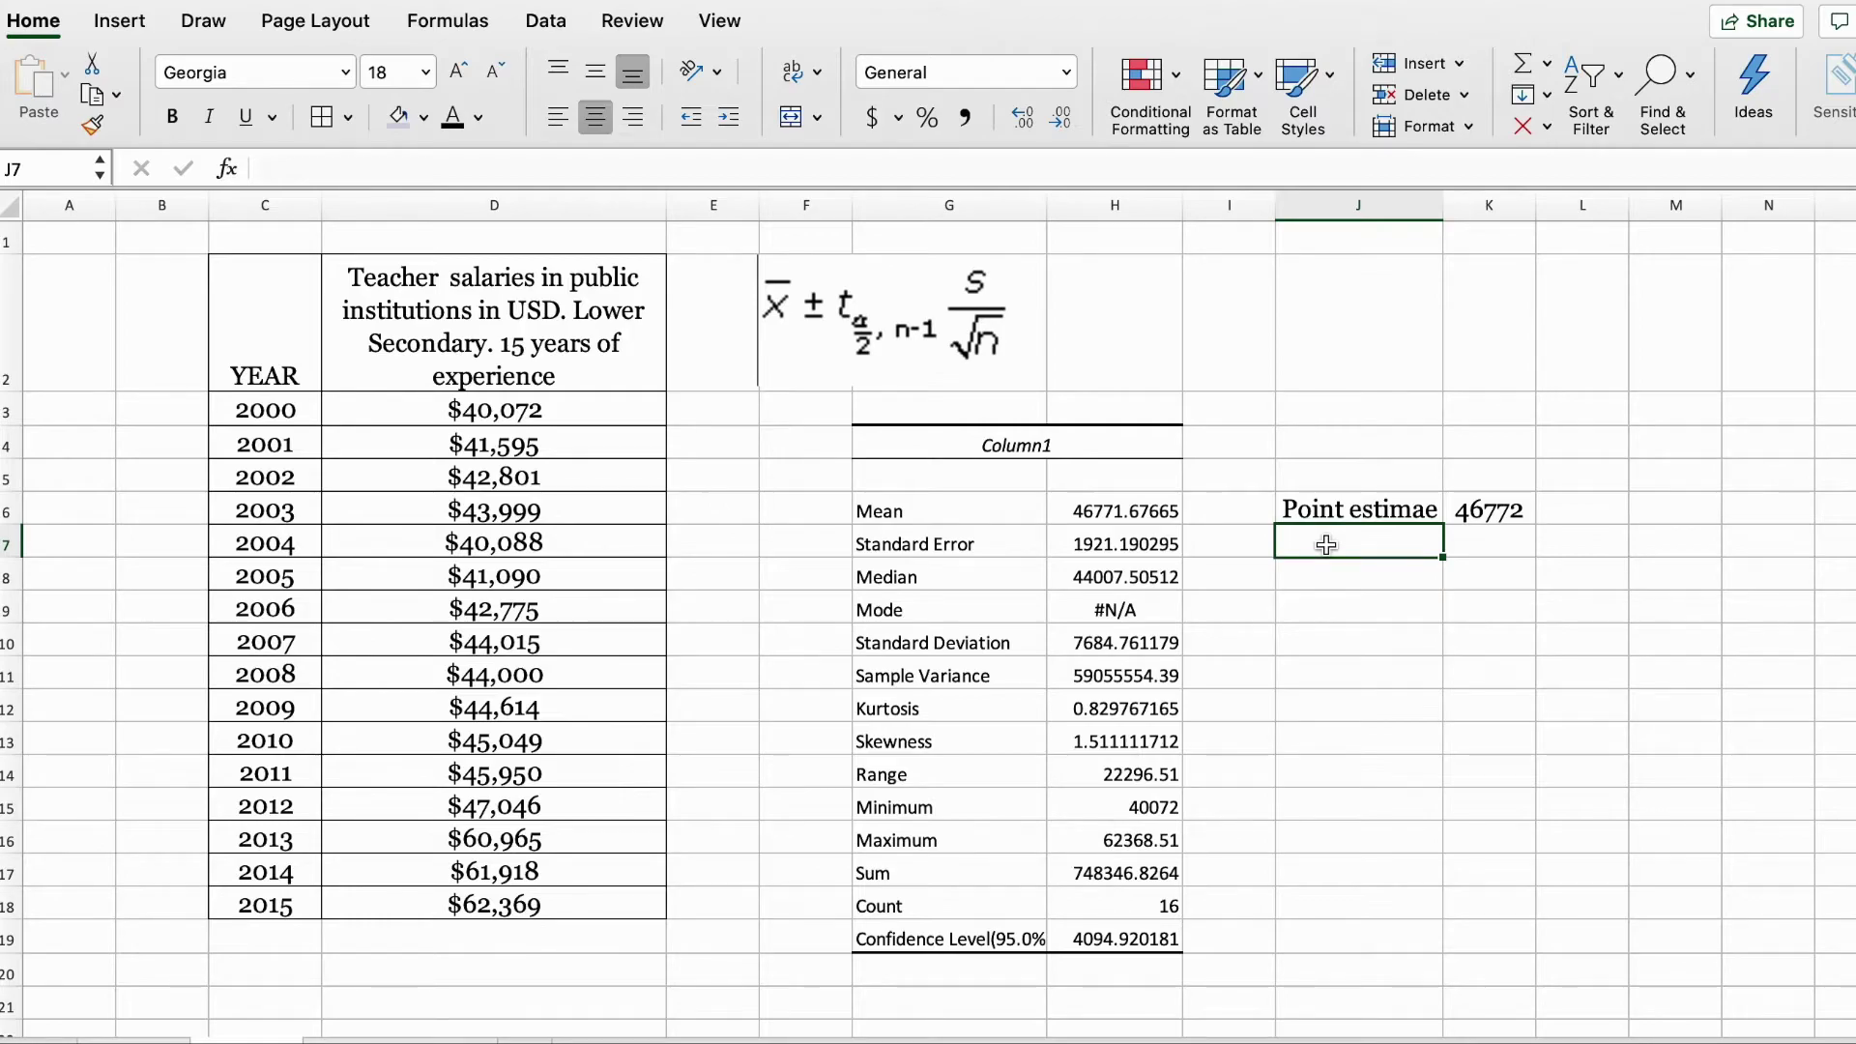
text(Lower limit)
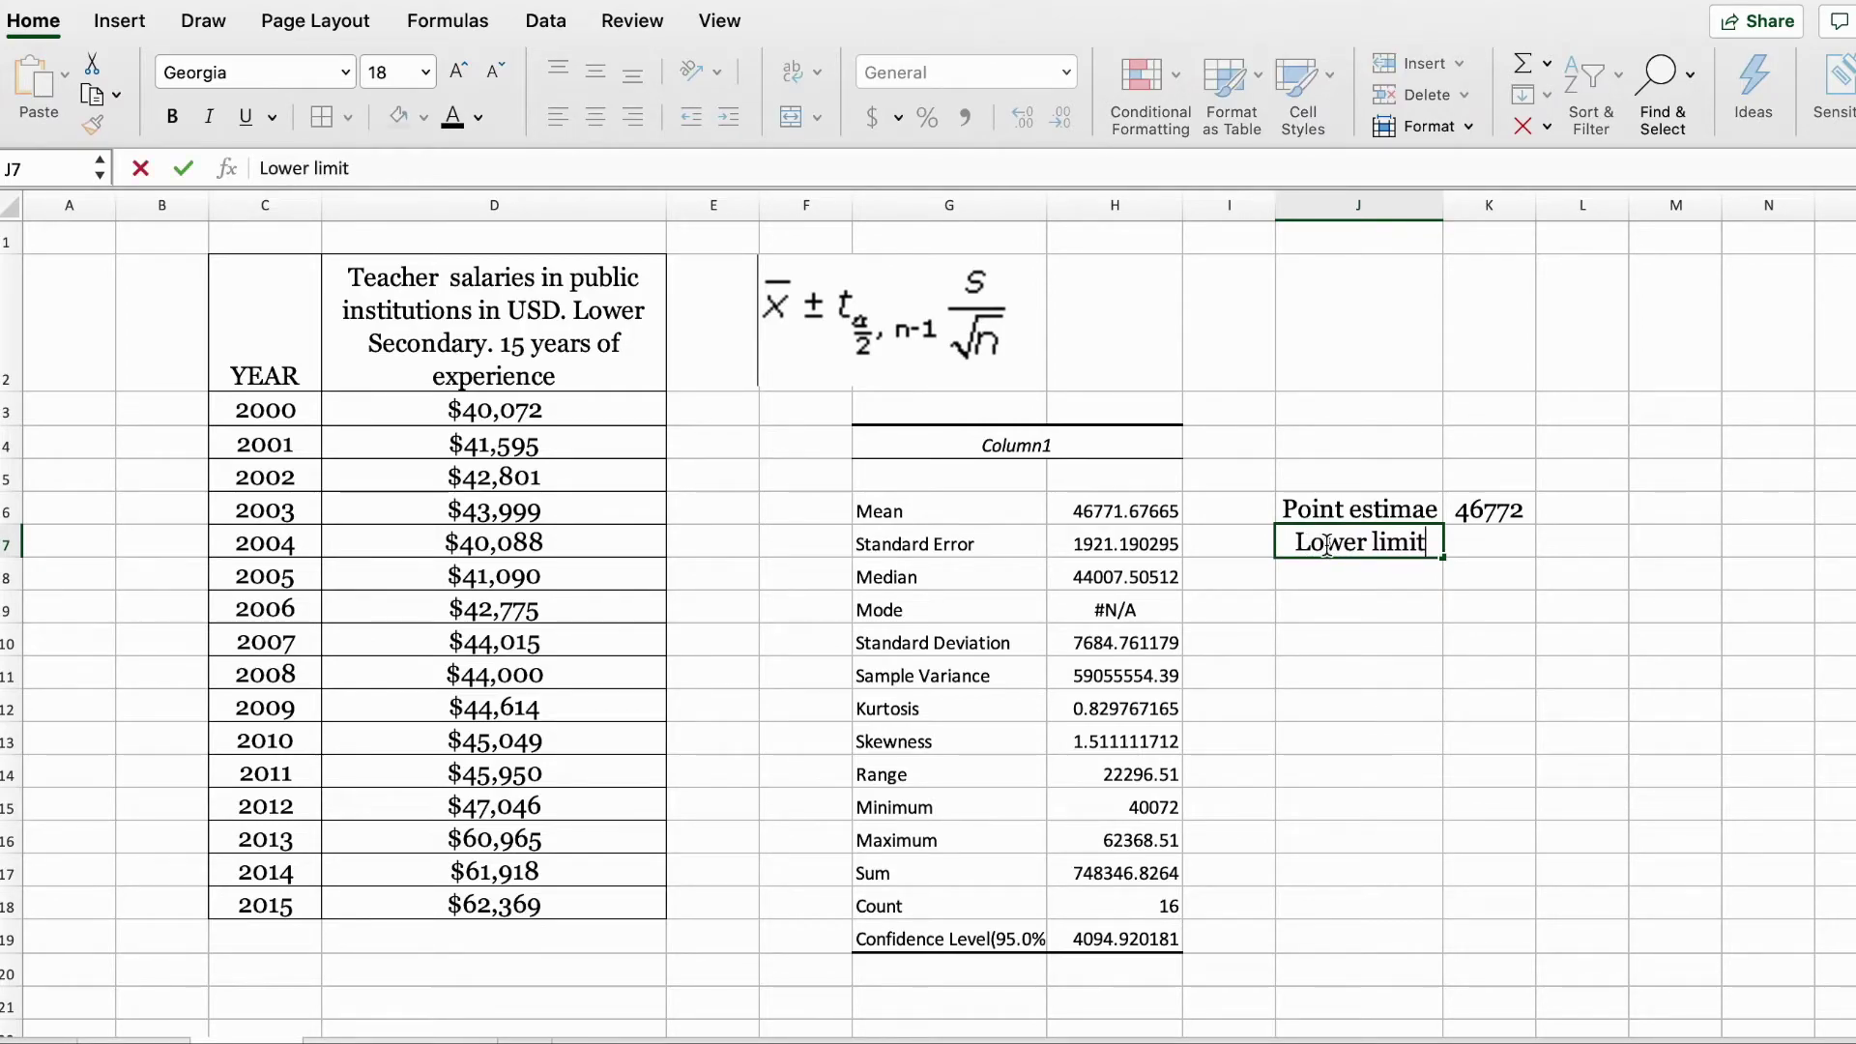
Label J8 'Upper Limit' and enter =K6-H19 in K7 for the lower limit, 42677.
key(Return)
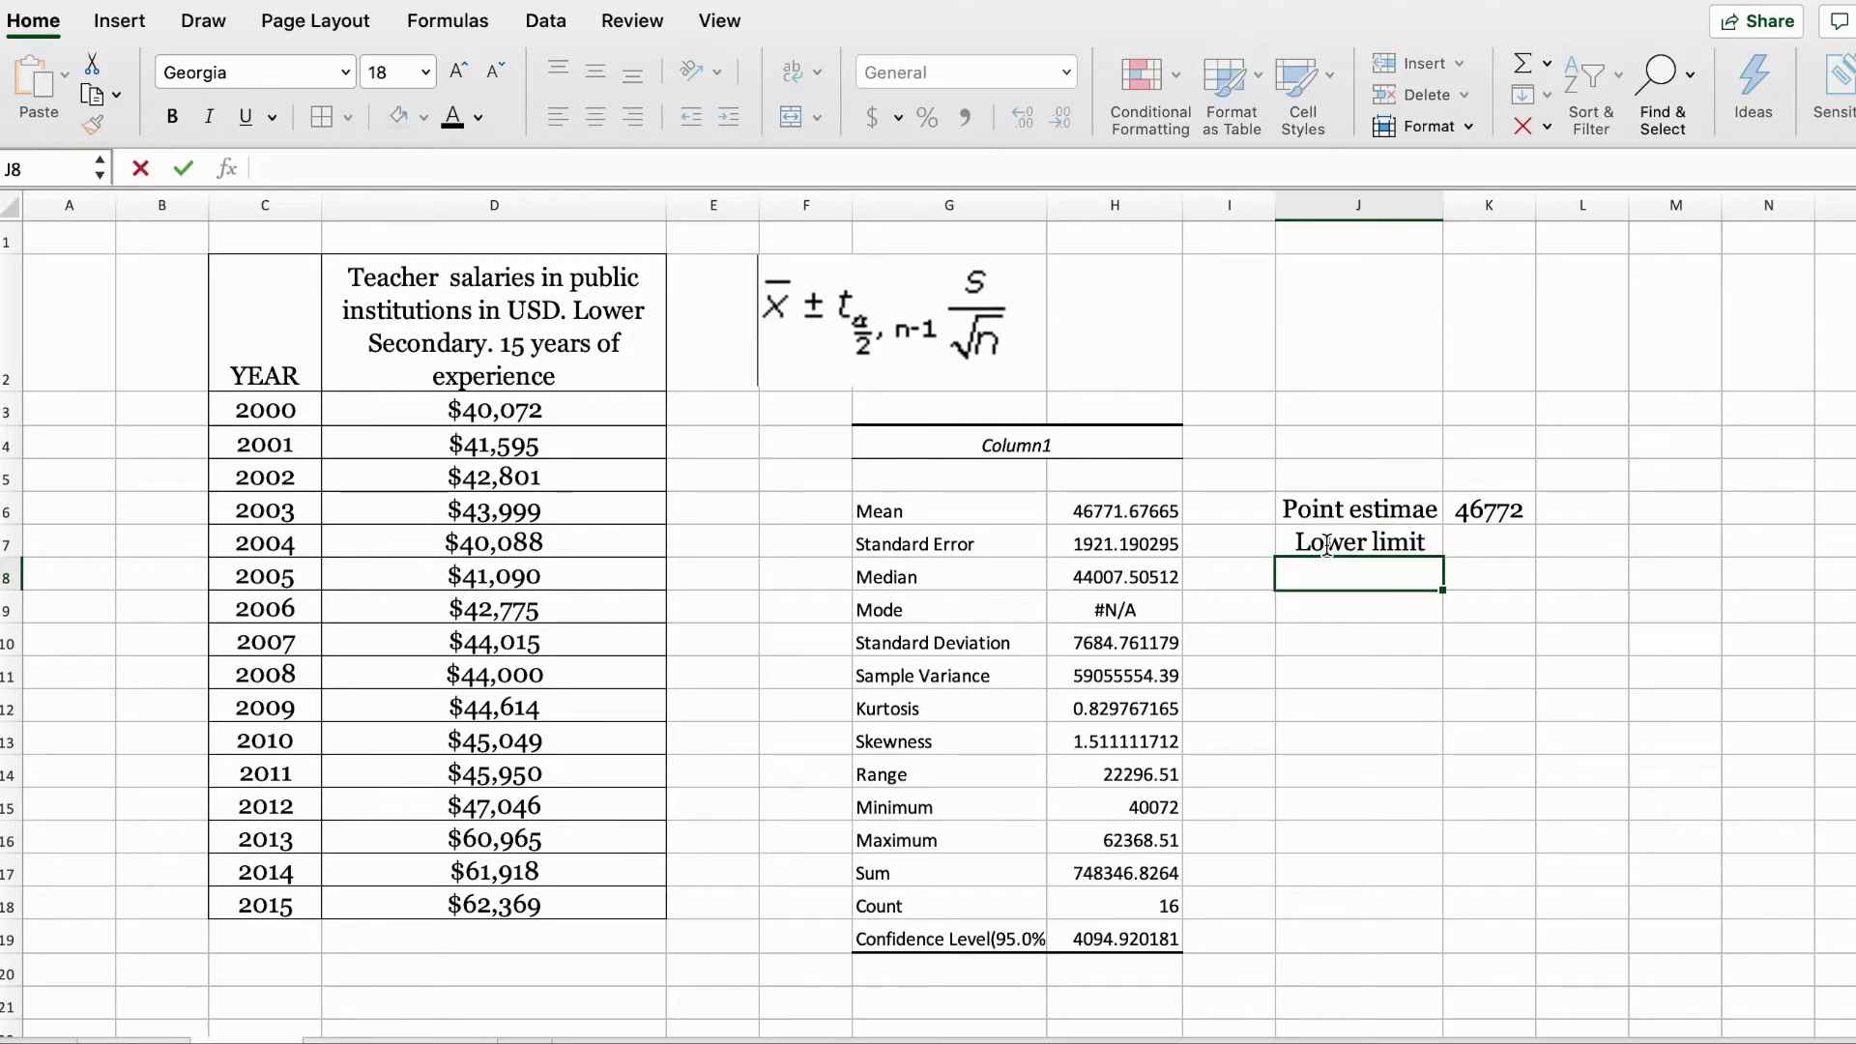
text(Upper Lim)
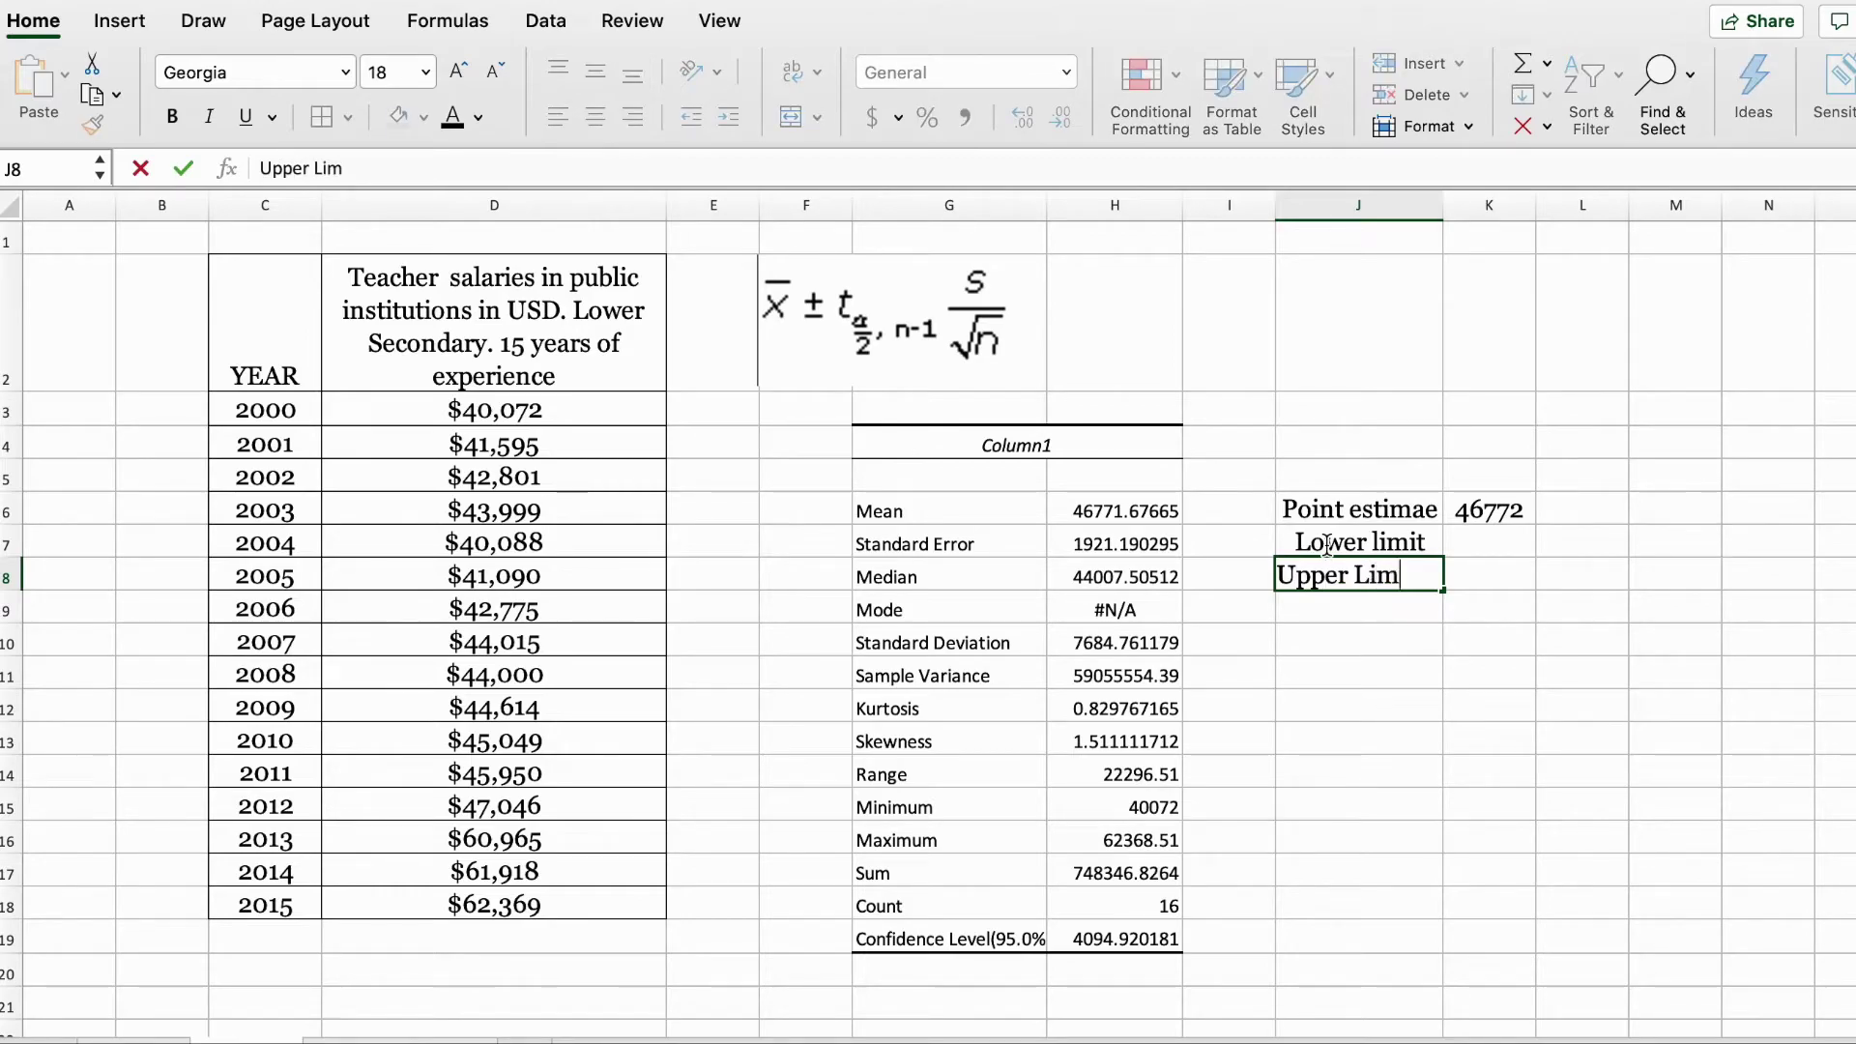
text(it)
key(Tab)
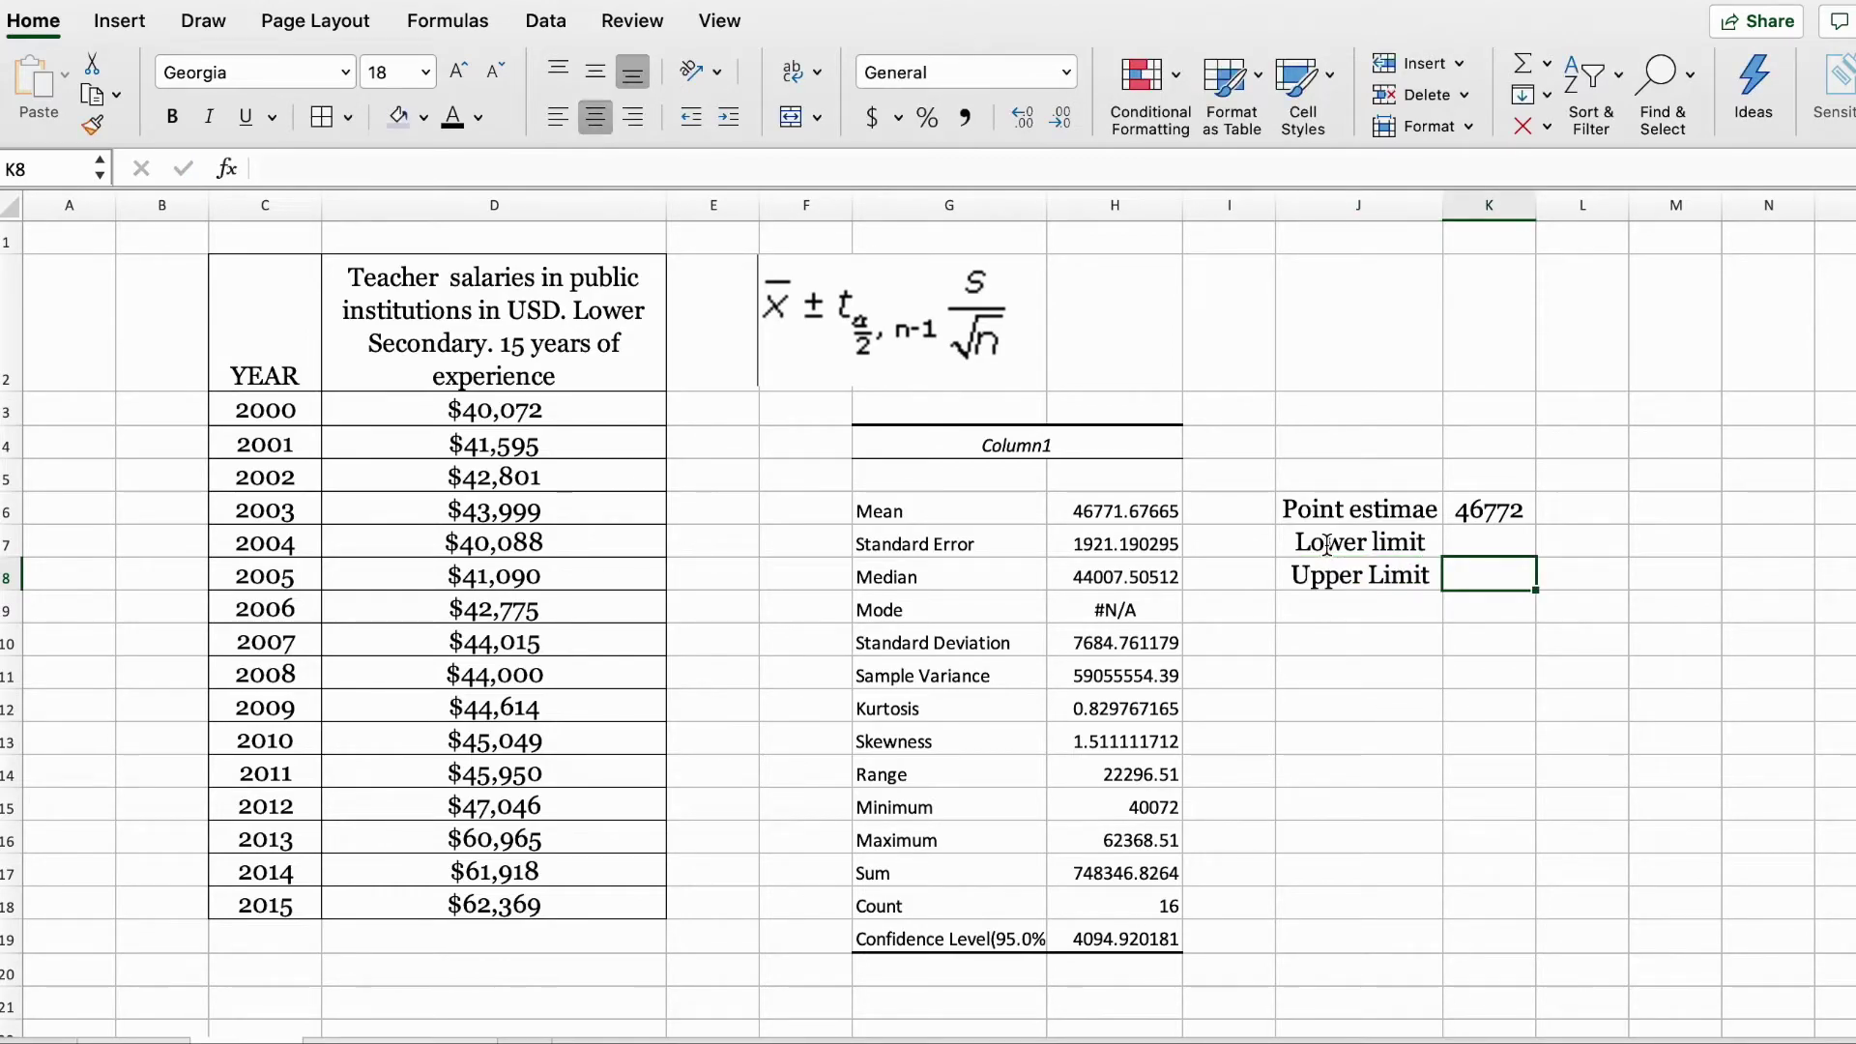
key(Up)
key(Up)
key(Down)
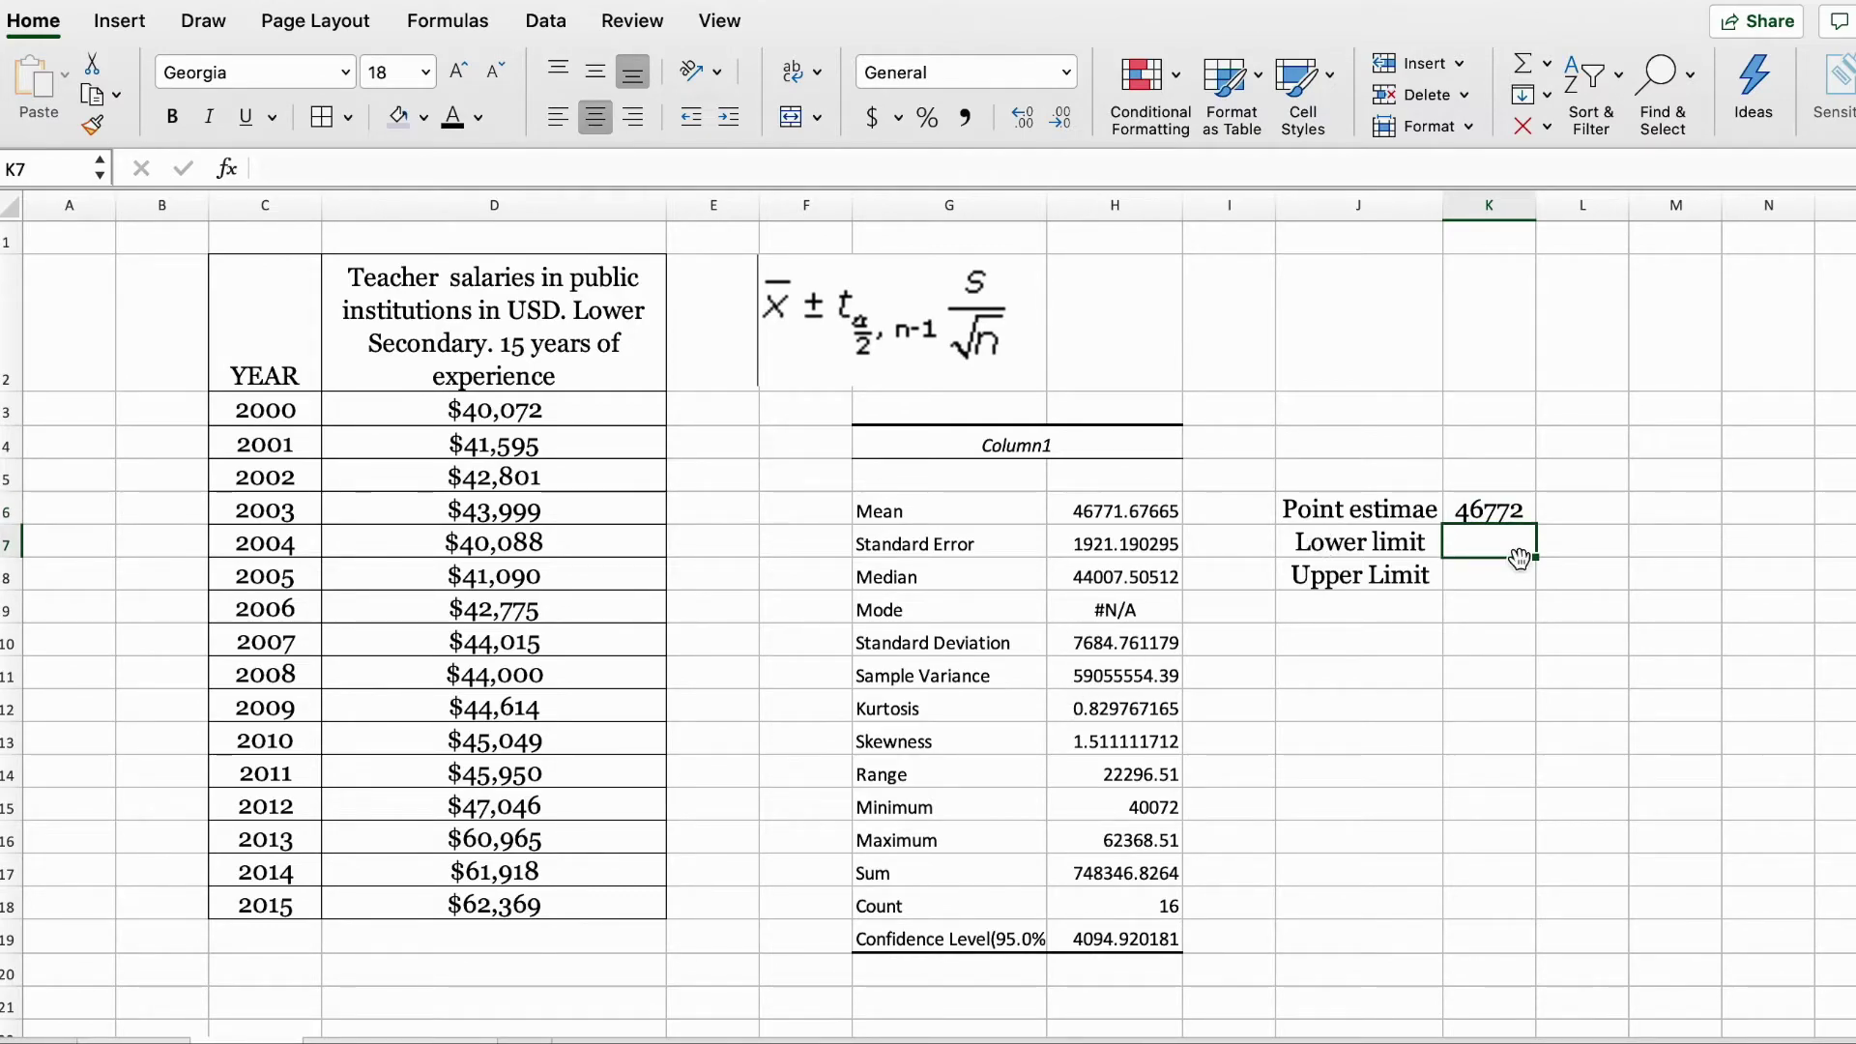
text(=)
click(1487, 512)
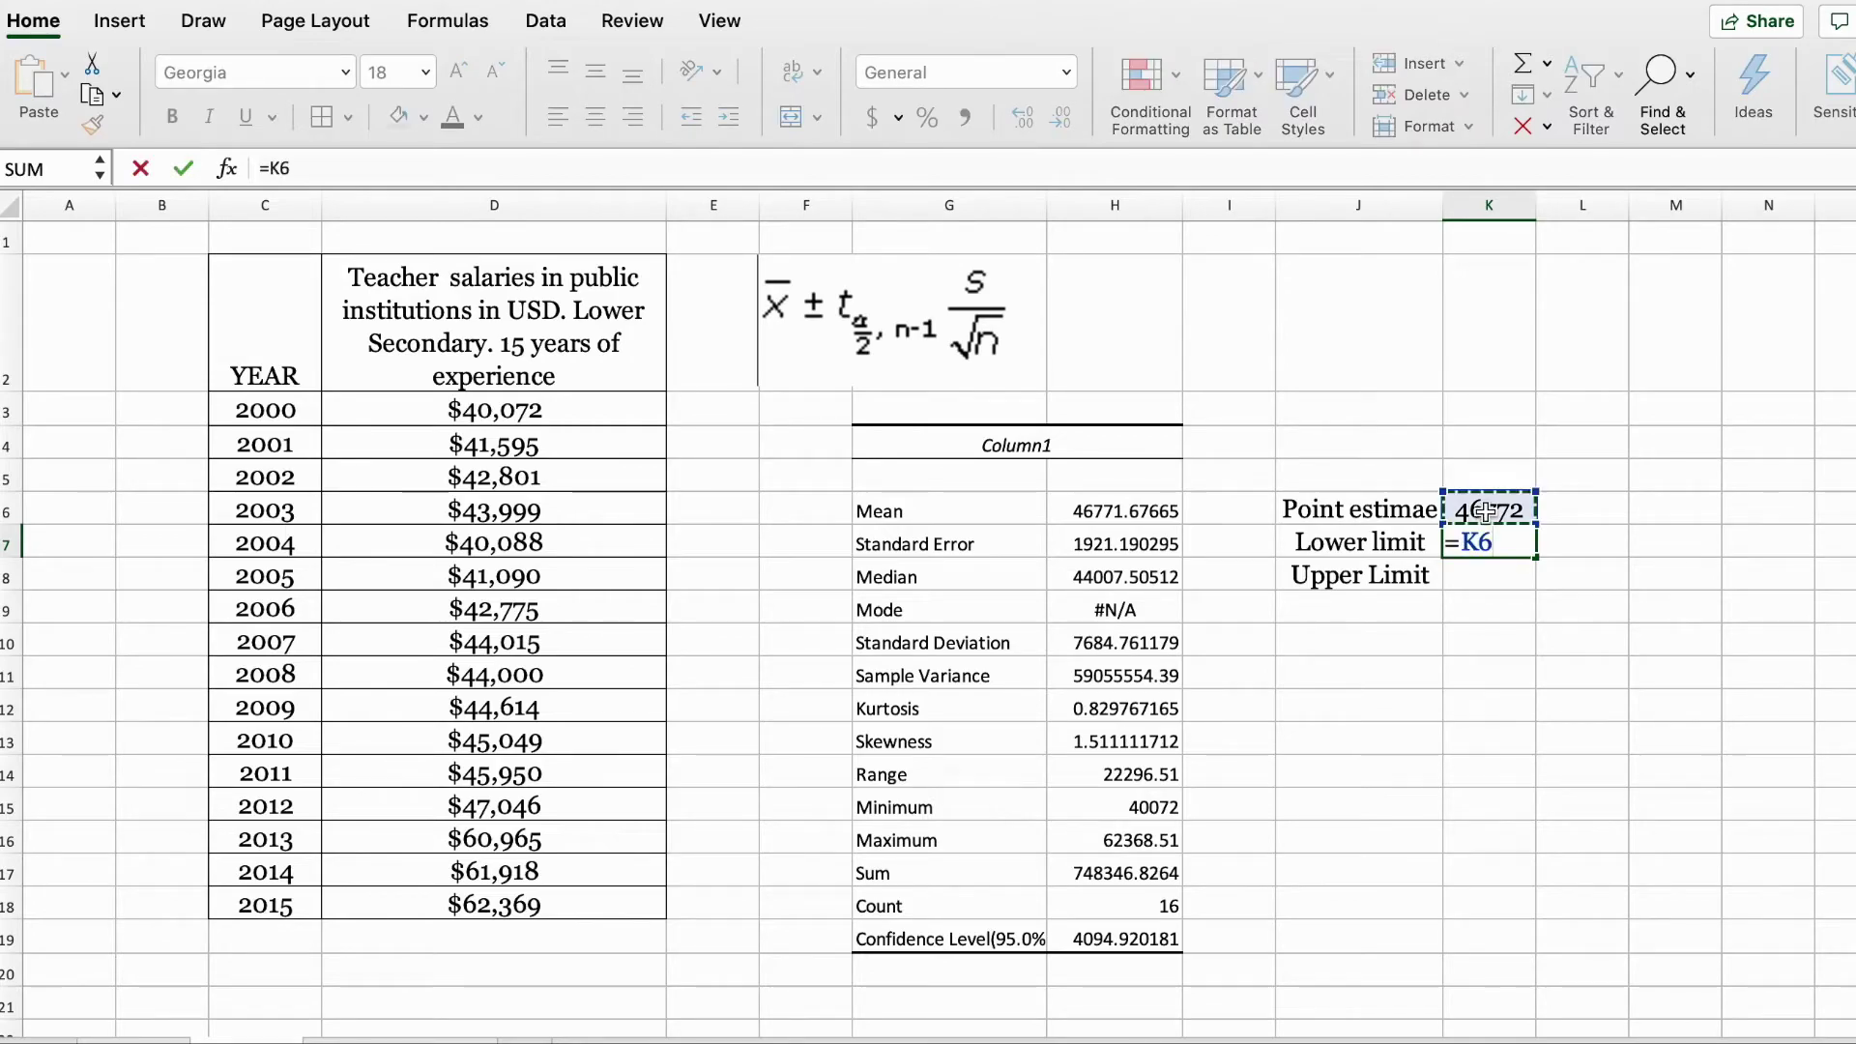
text(-)
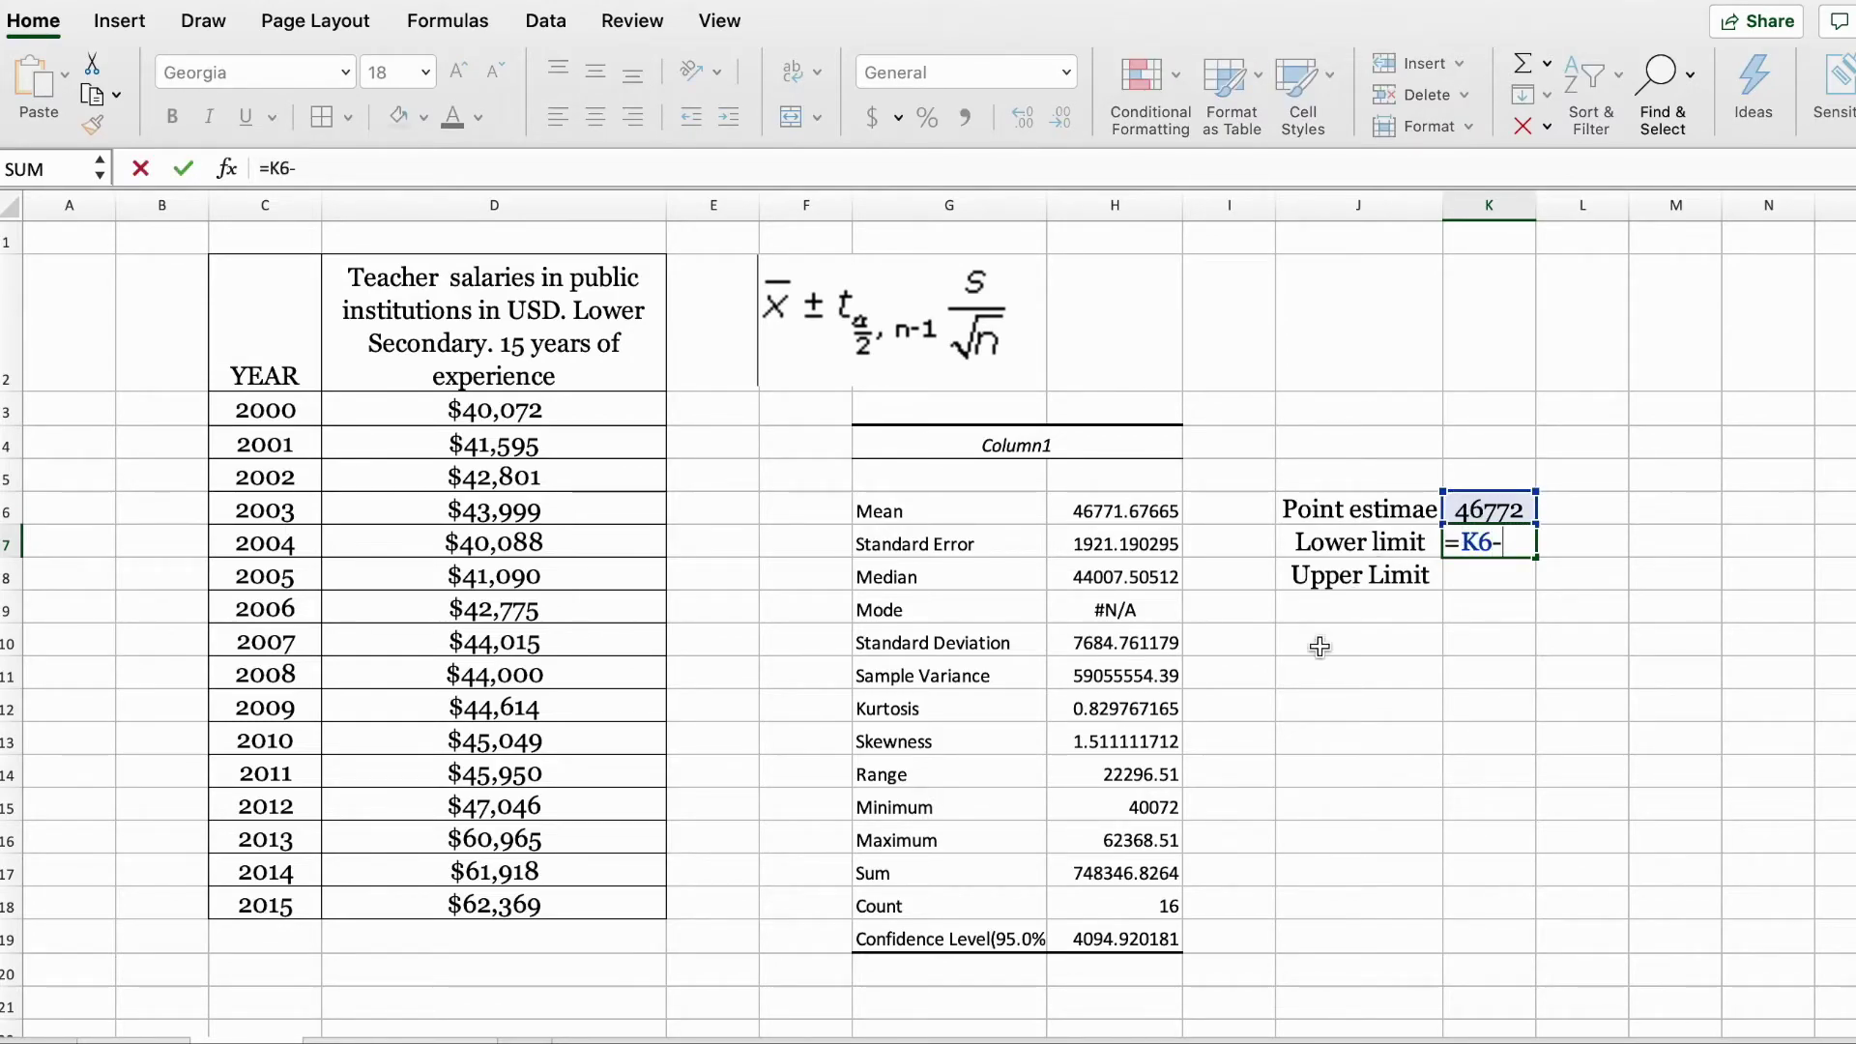
click(1140, 940)
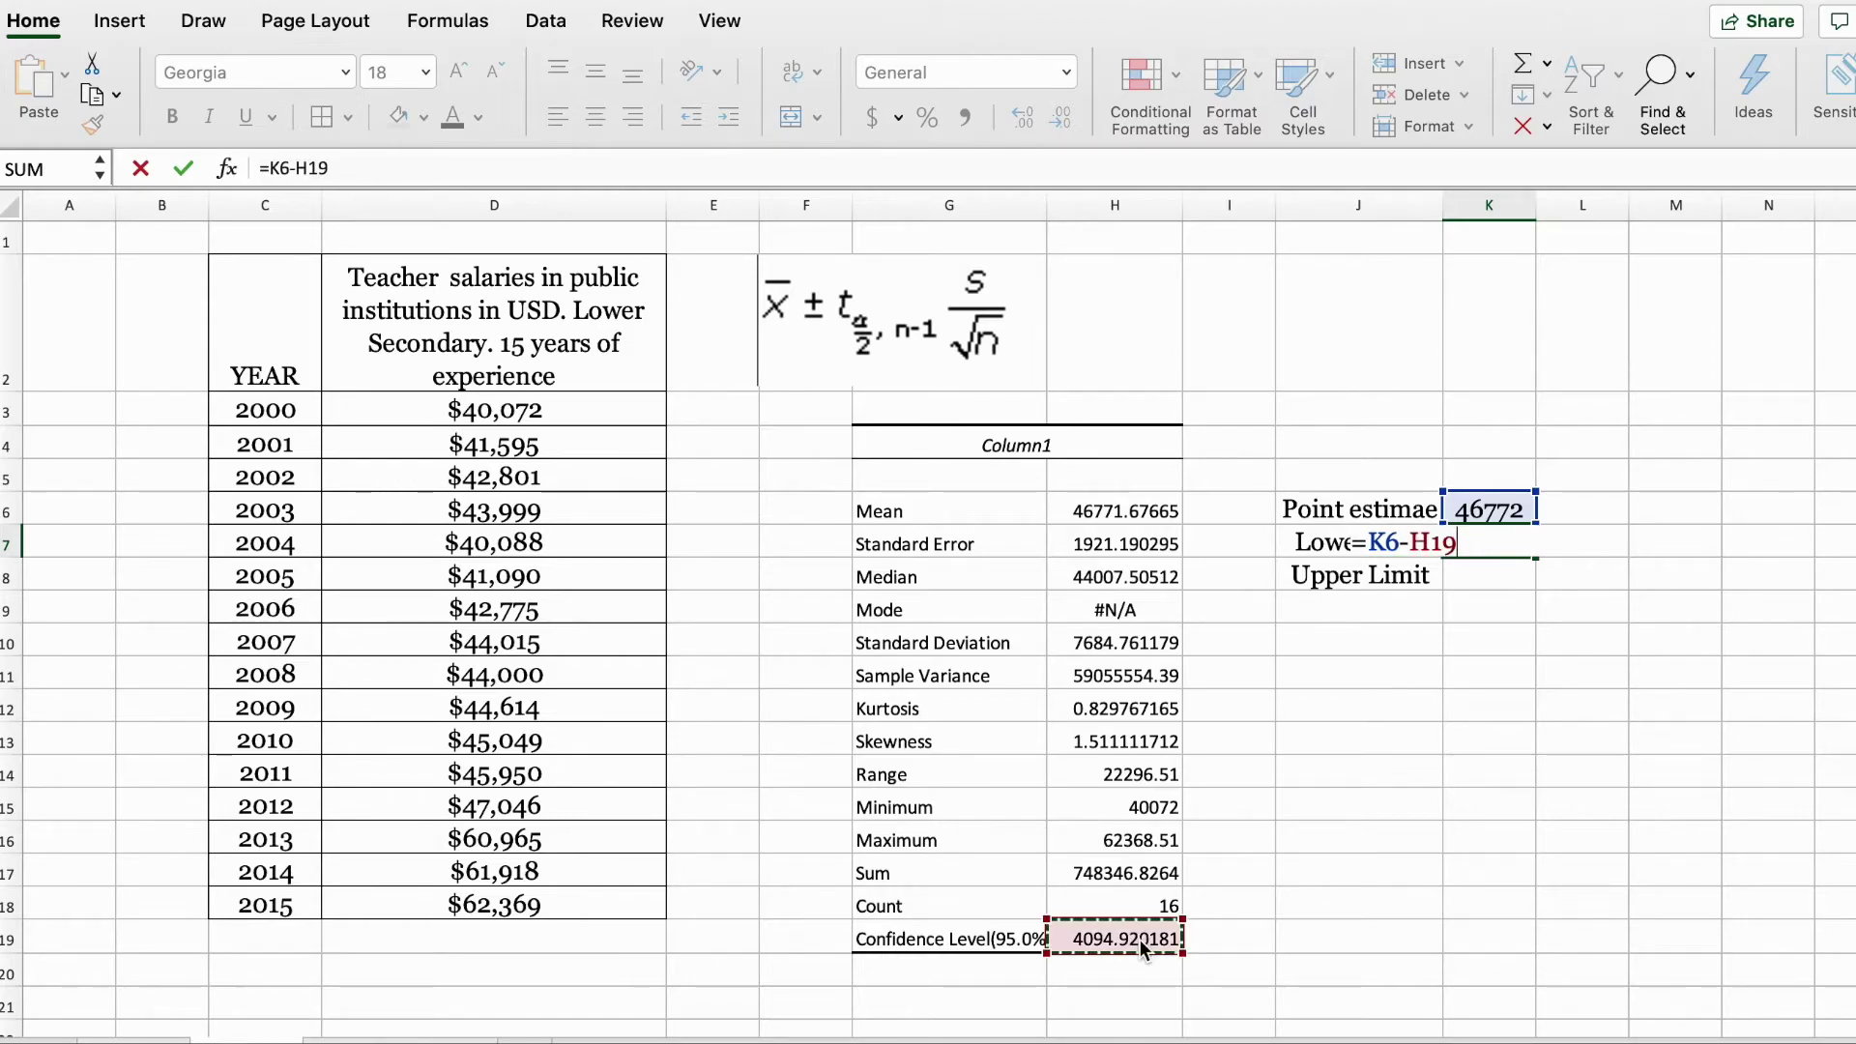
key(Return)
Enter =K6+H19 in K8 for the upper limit, 50867.
text(=)
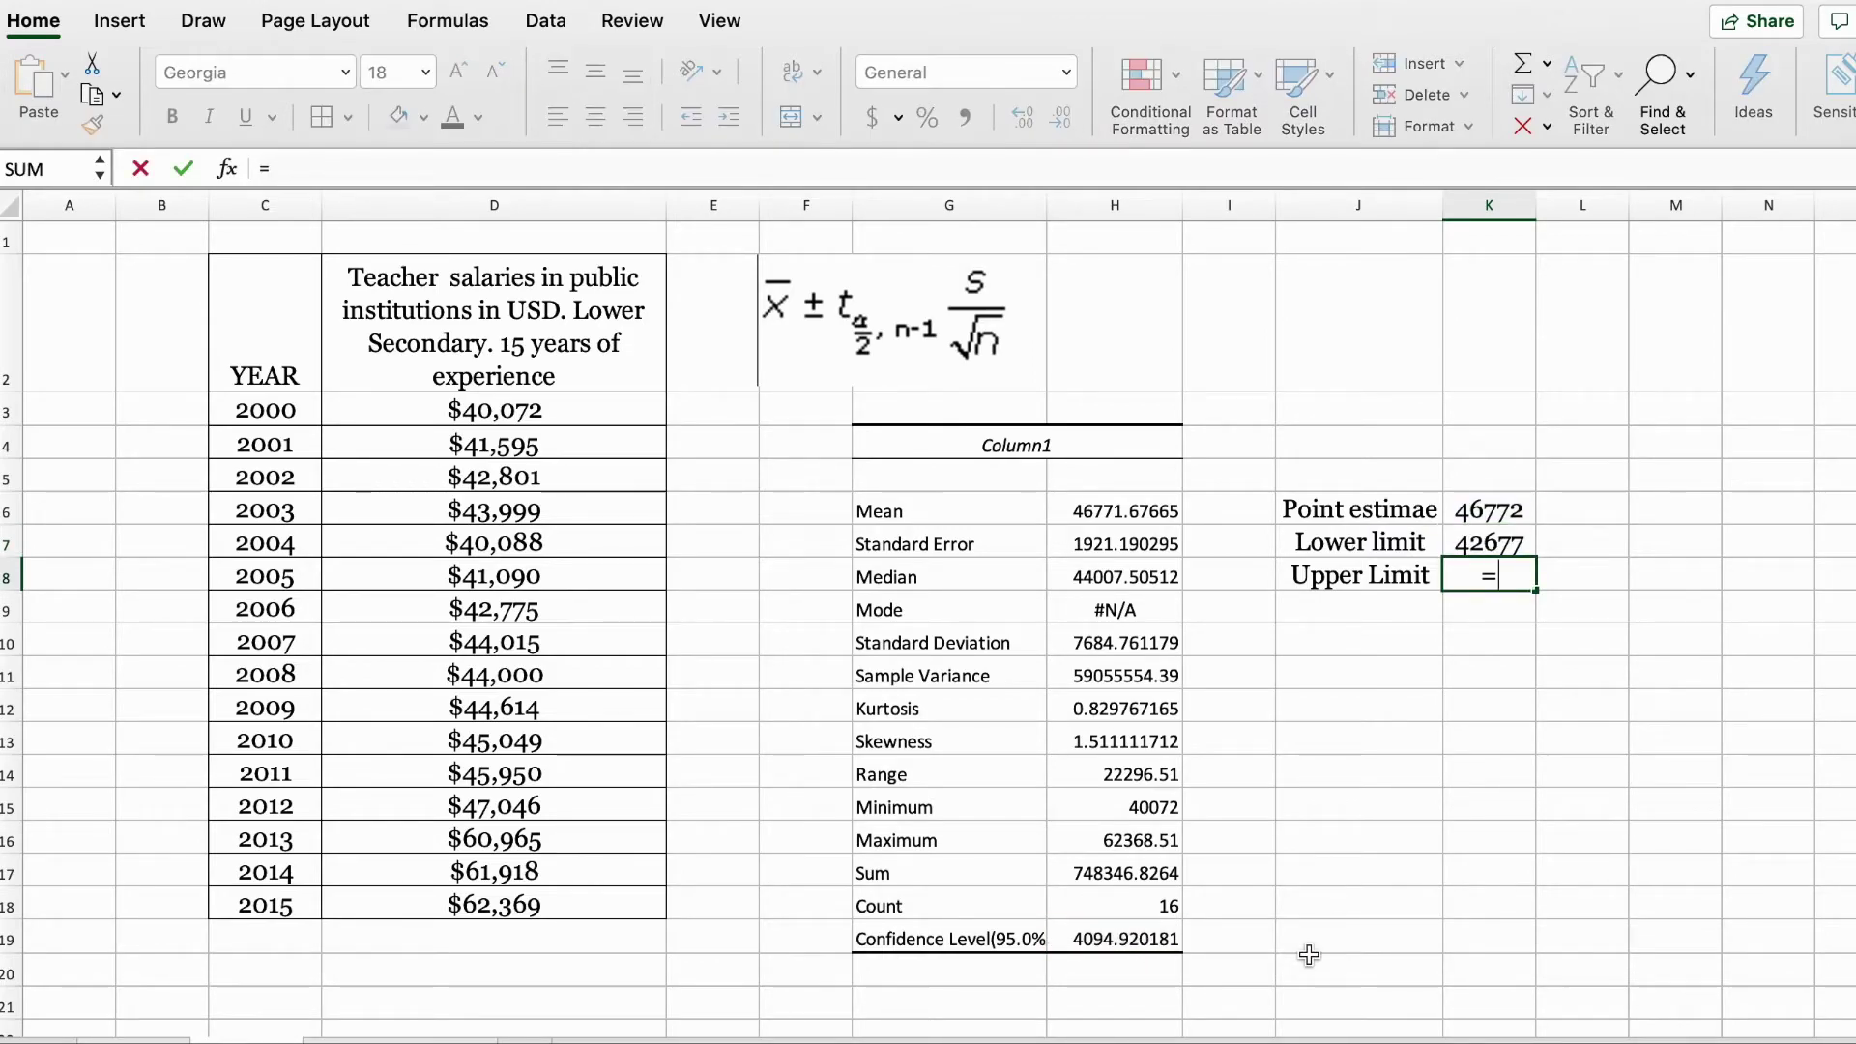
drag(1307, 954, 1495, 515)
click(1495, 515)
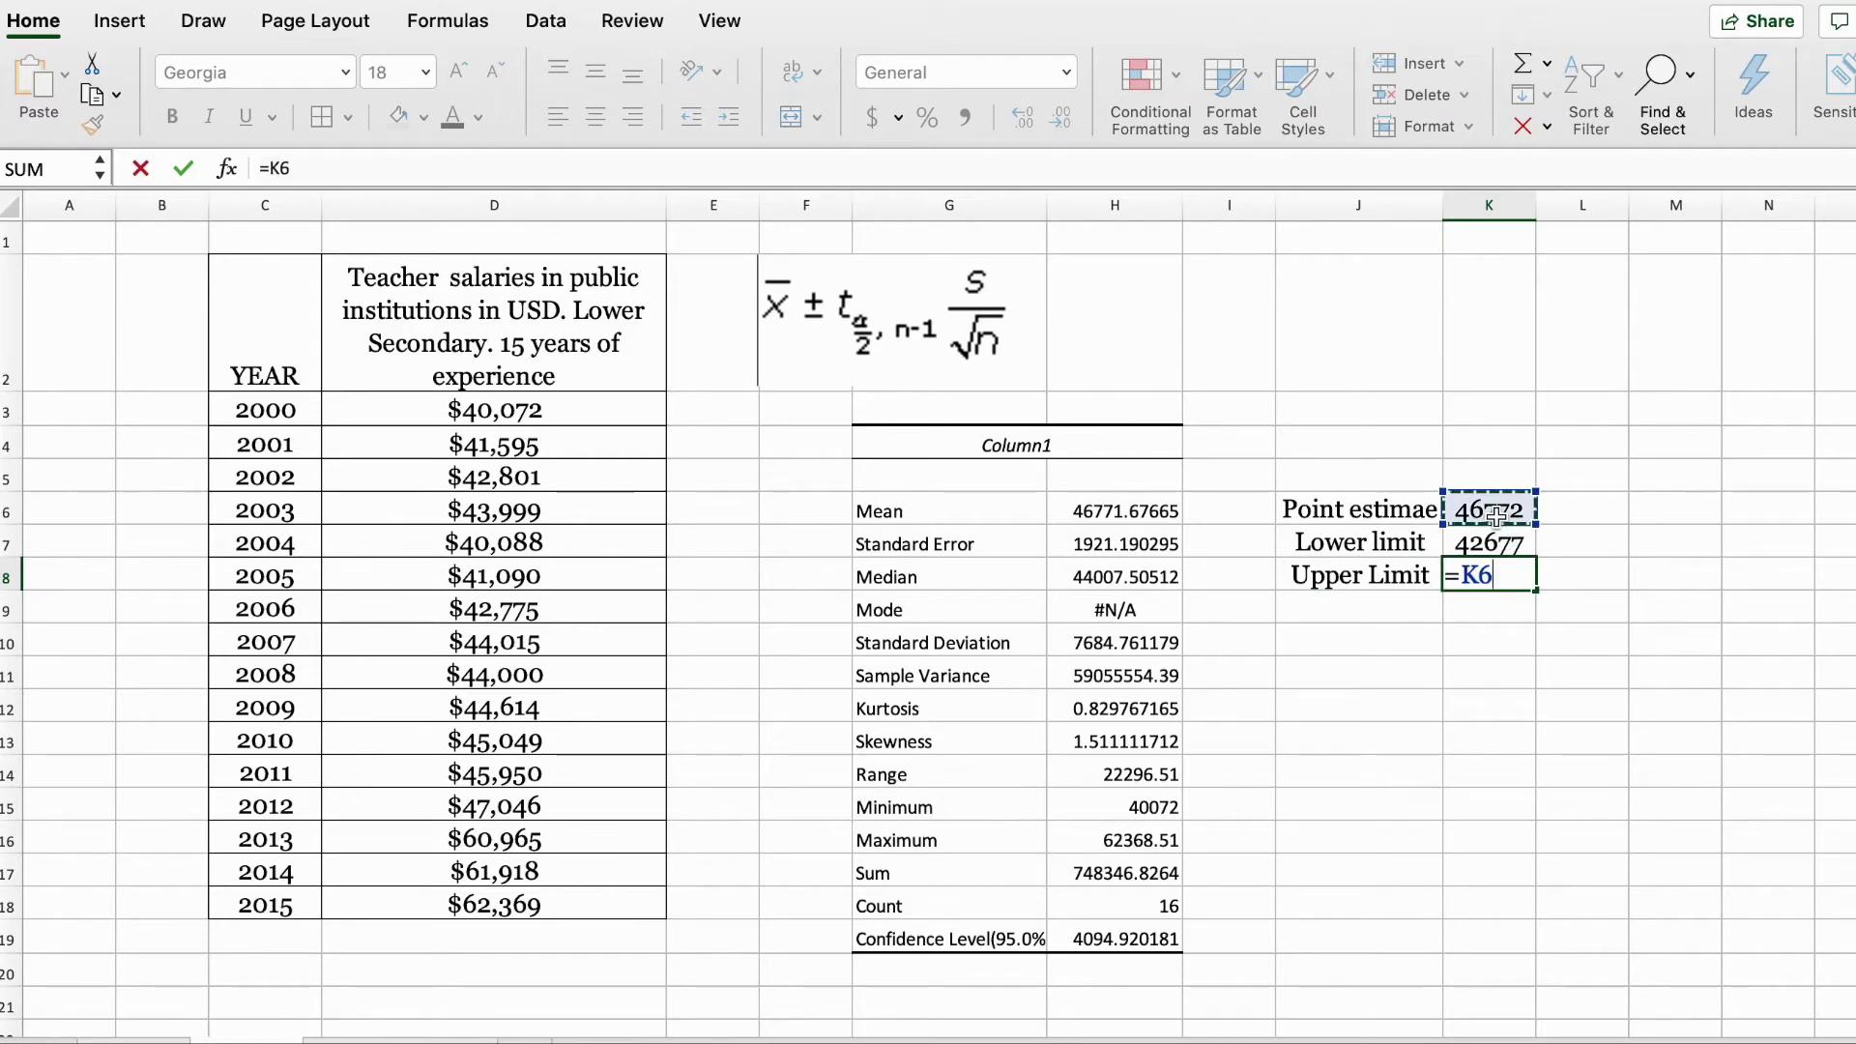
text(+)
click(1122, 951)
key(Return)
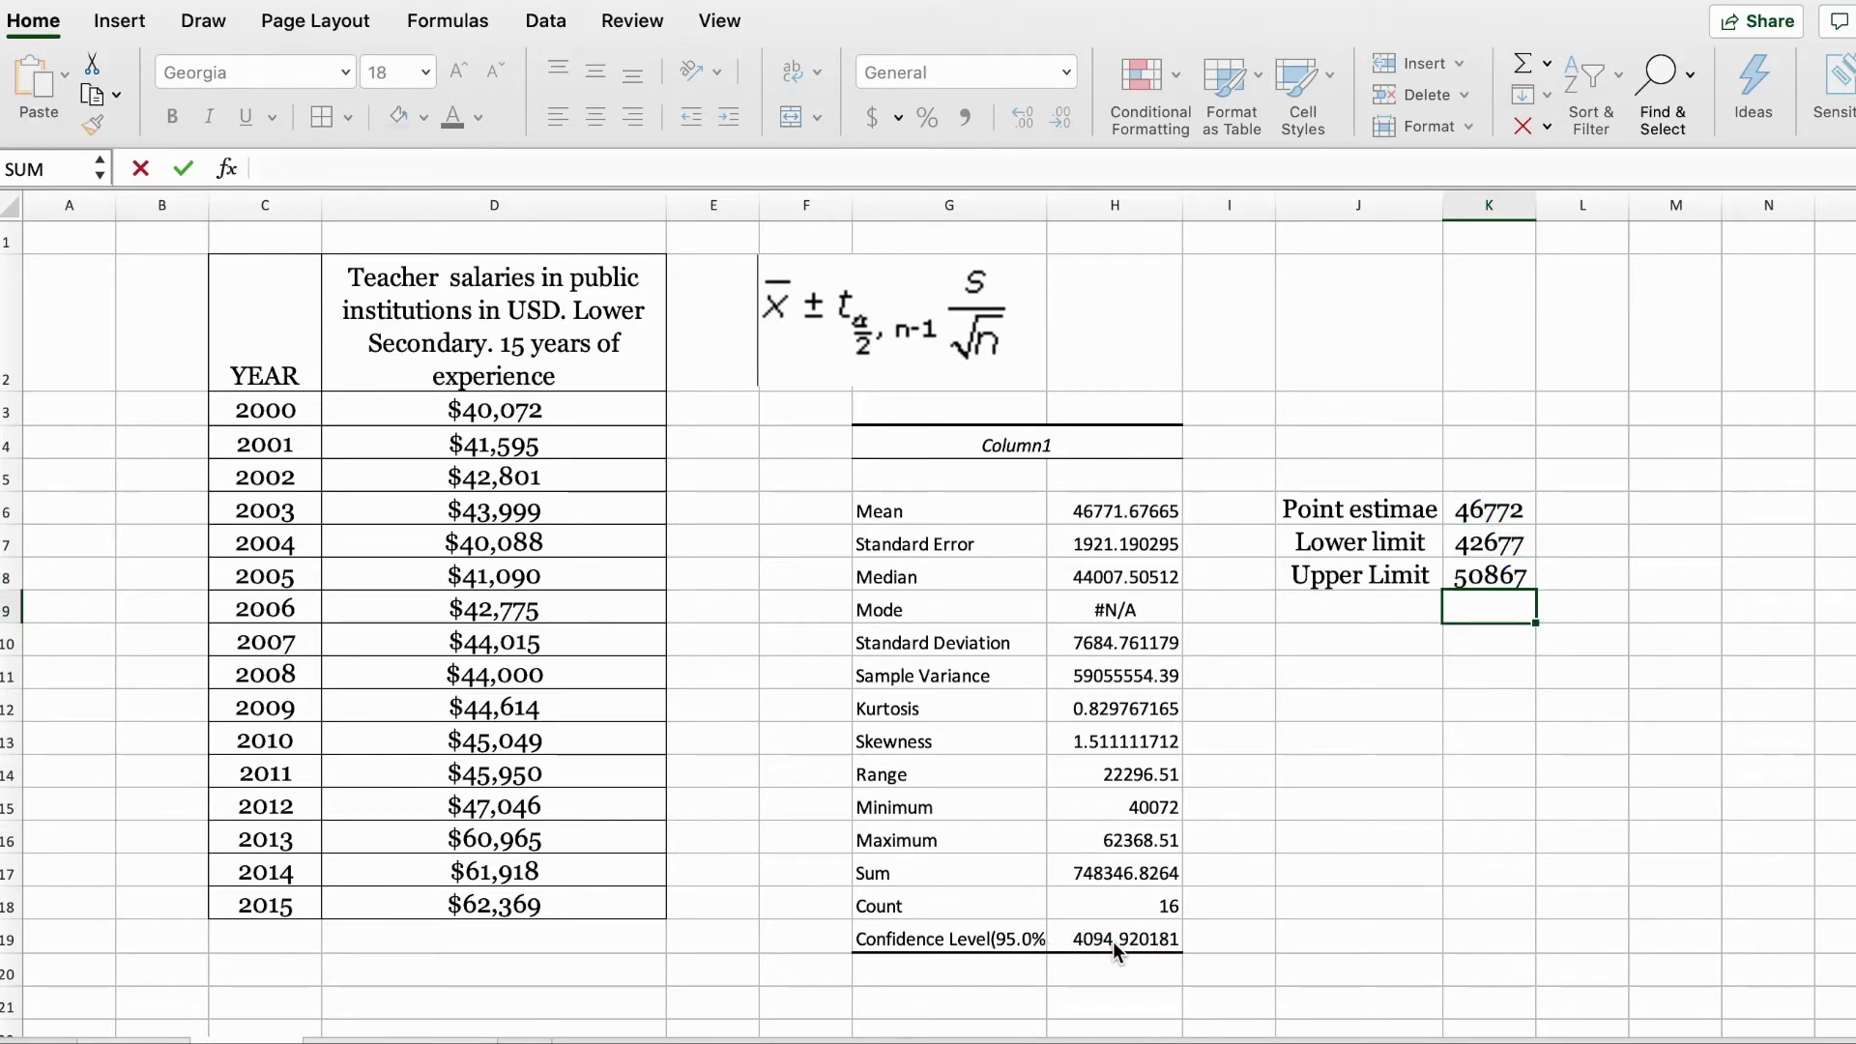
click(1170, 941)
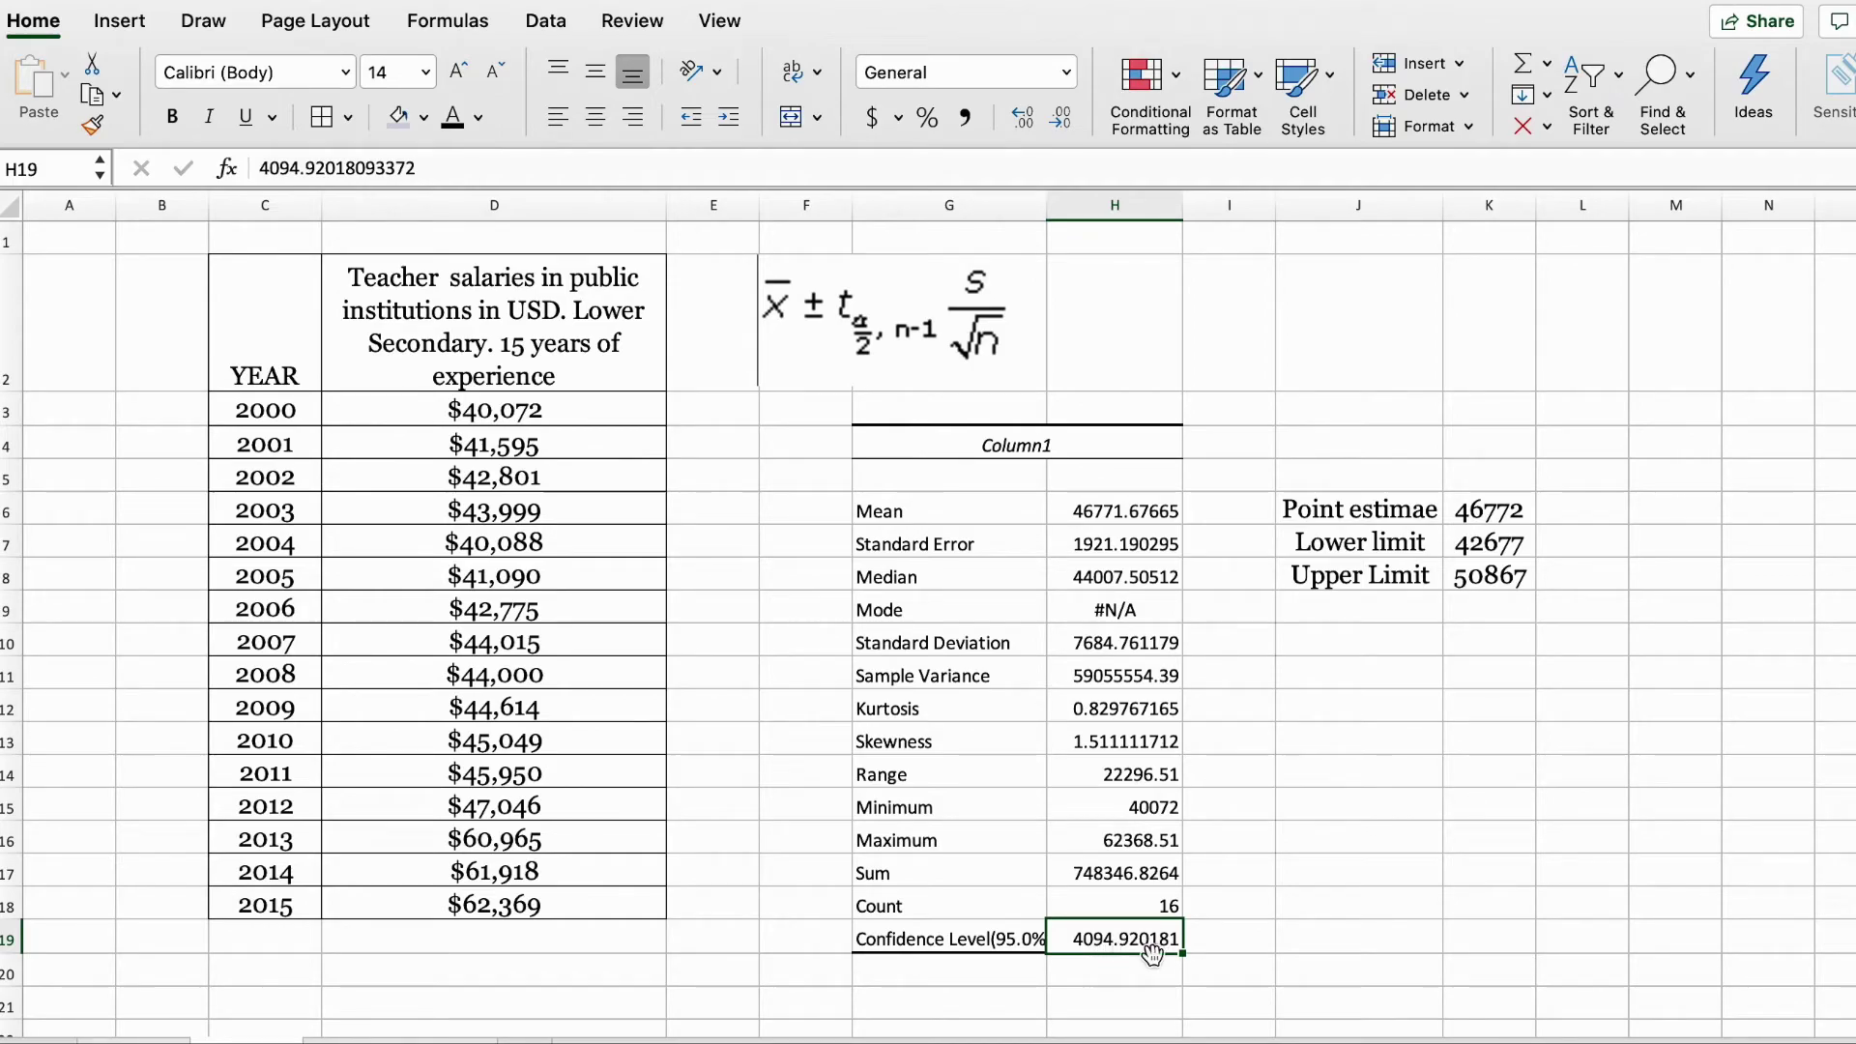
Shade H19 light purple and round the H6:H19 statistics to whole numbers.
click(398, 116)
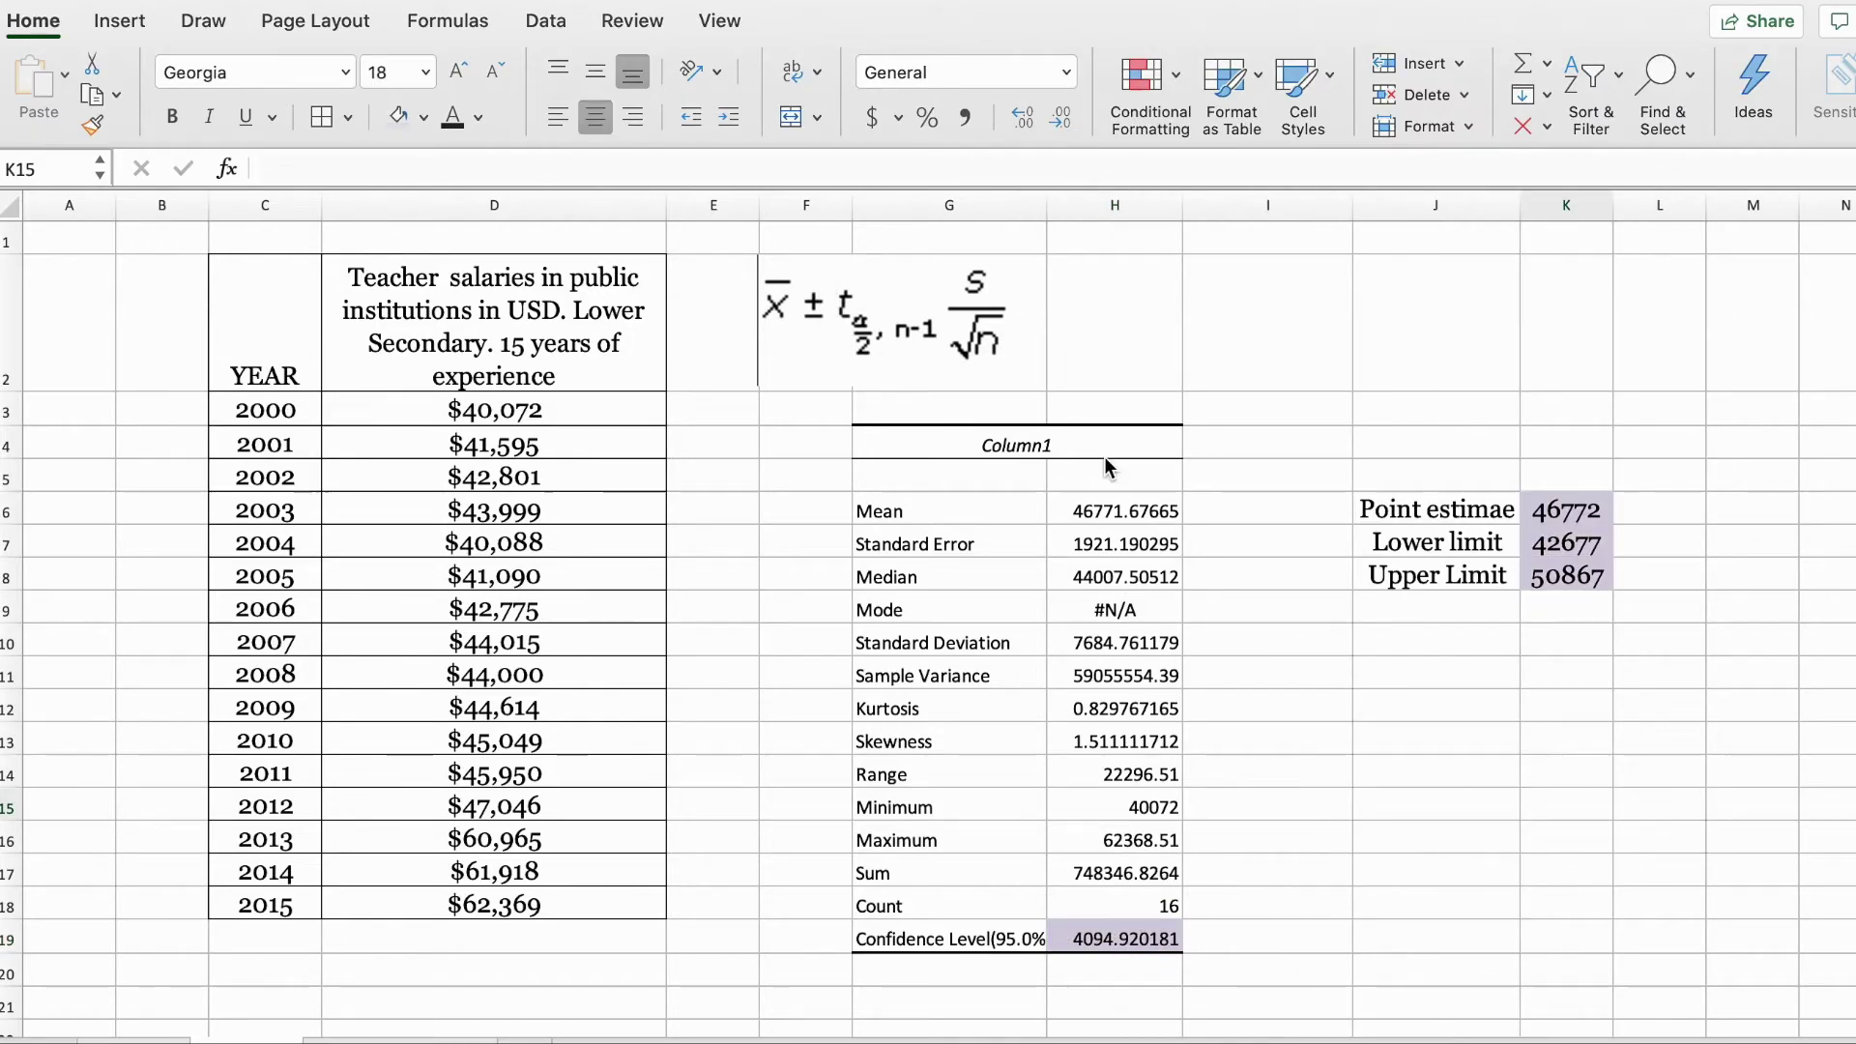
drag(1119, 507, 1116, 940)
click(1060, 120)
click(1059, 120)
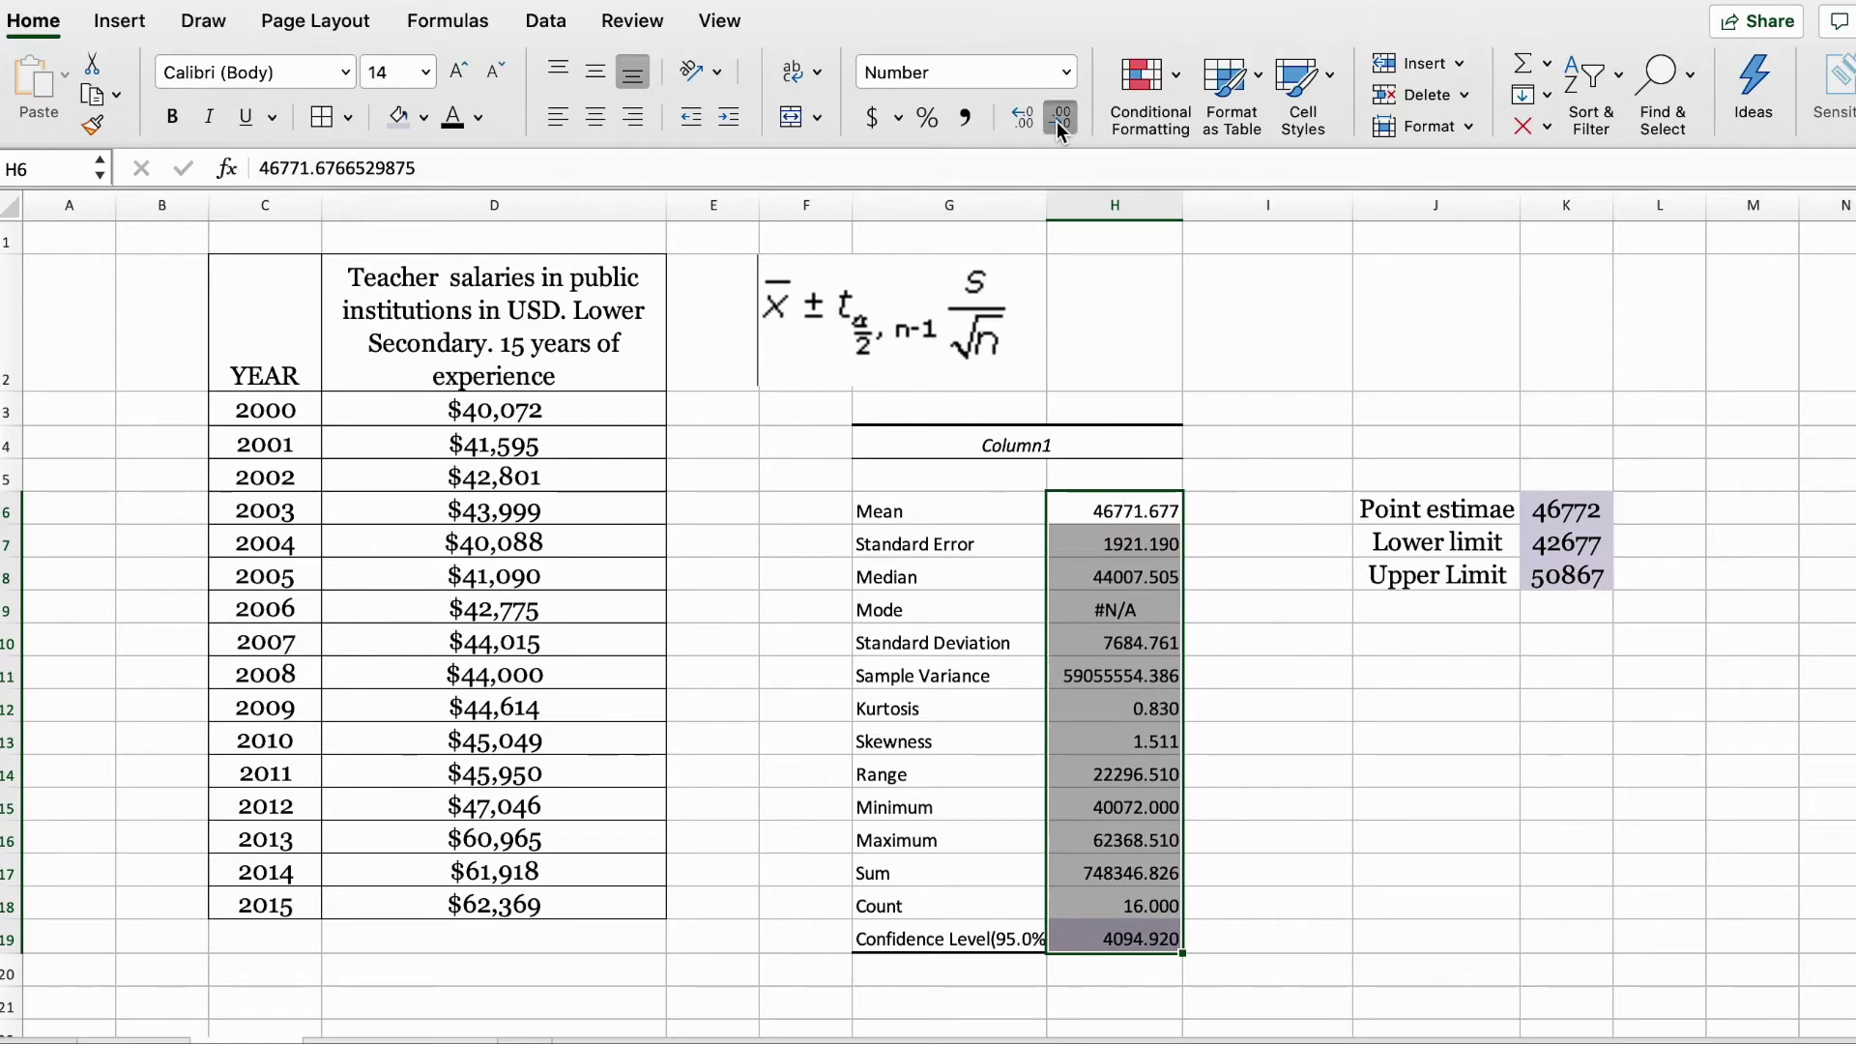
click(1060, 120)
click(1060, 120)
click(1059, 120)
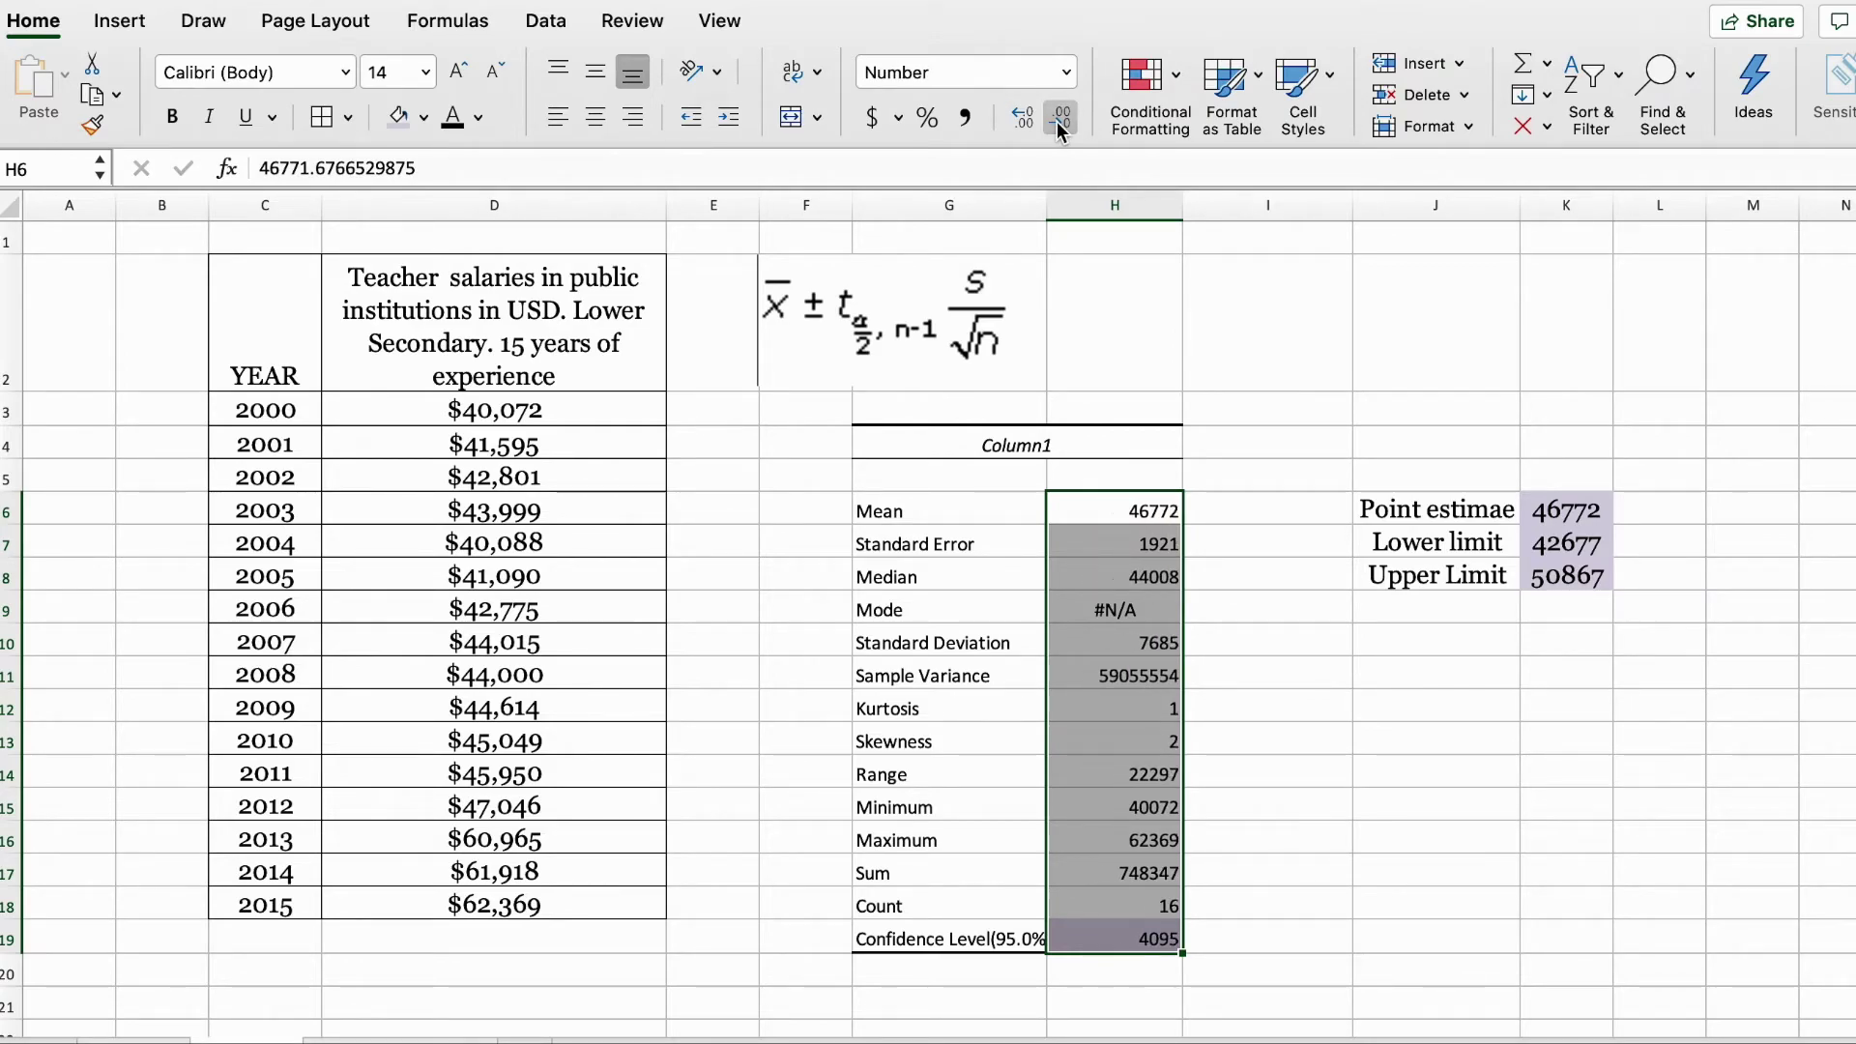
click(1296, 669)
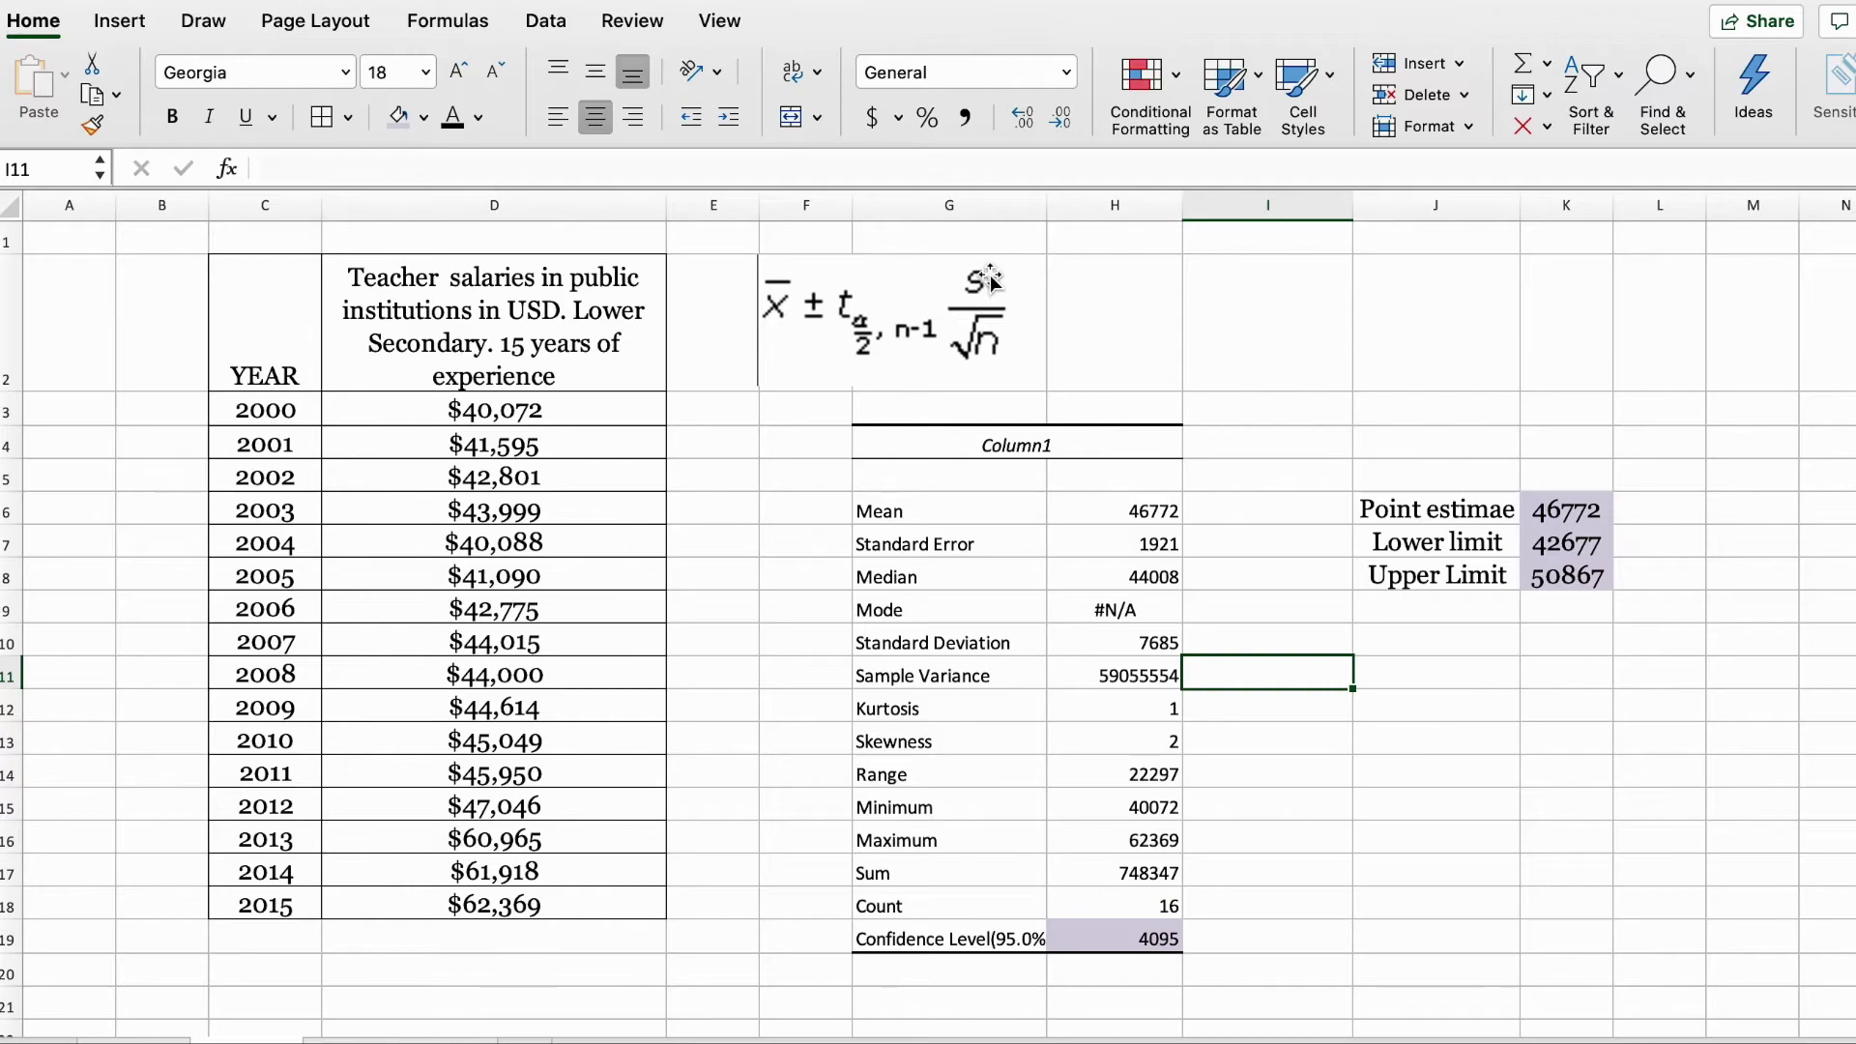
Enter =STDEV.S(D3:D18) in I10 for the sample standard deviation.
click(1245, 636)
text(=)
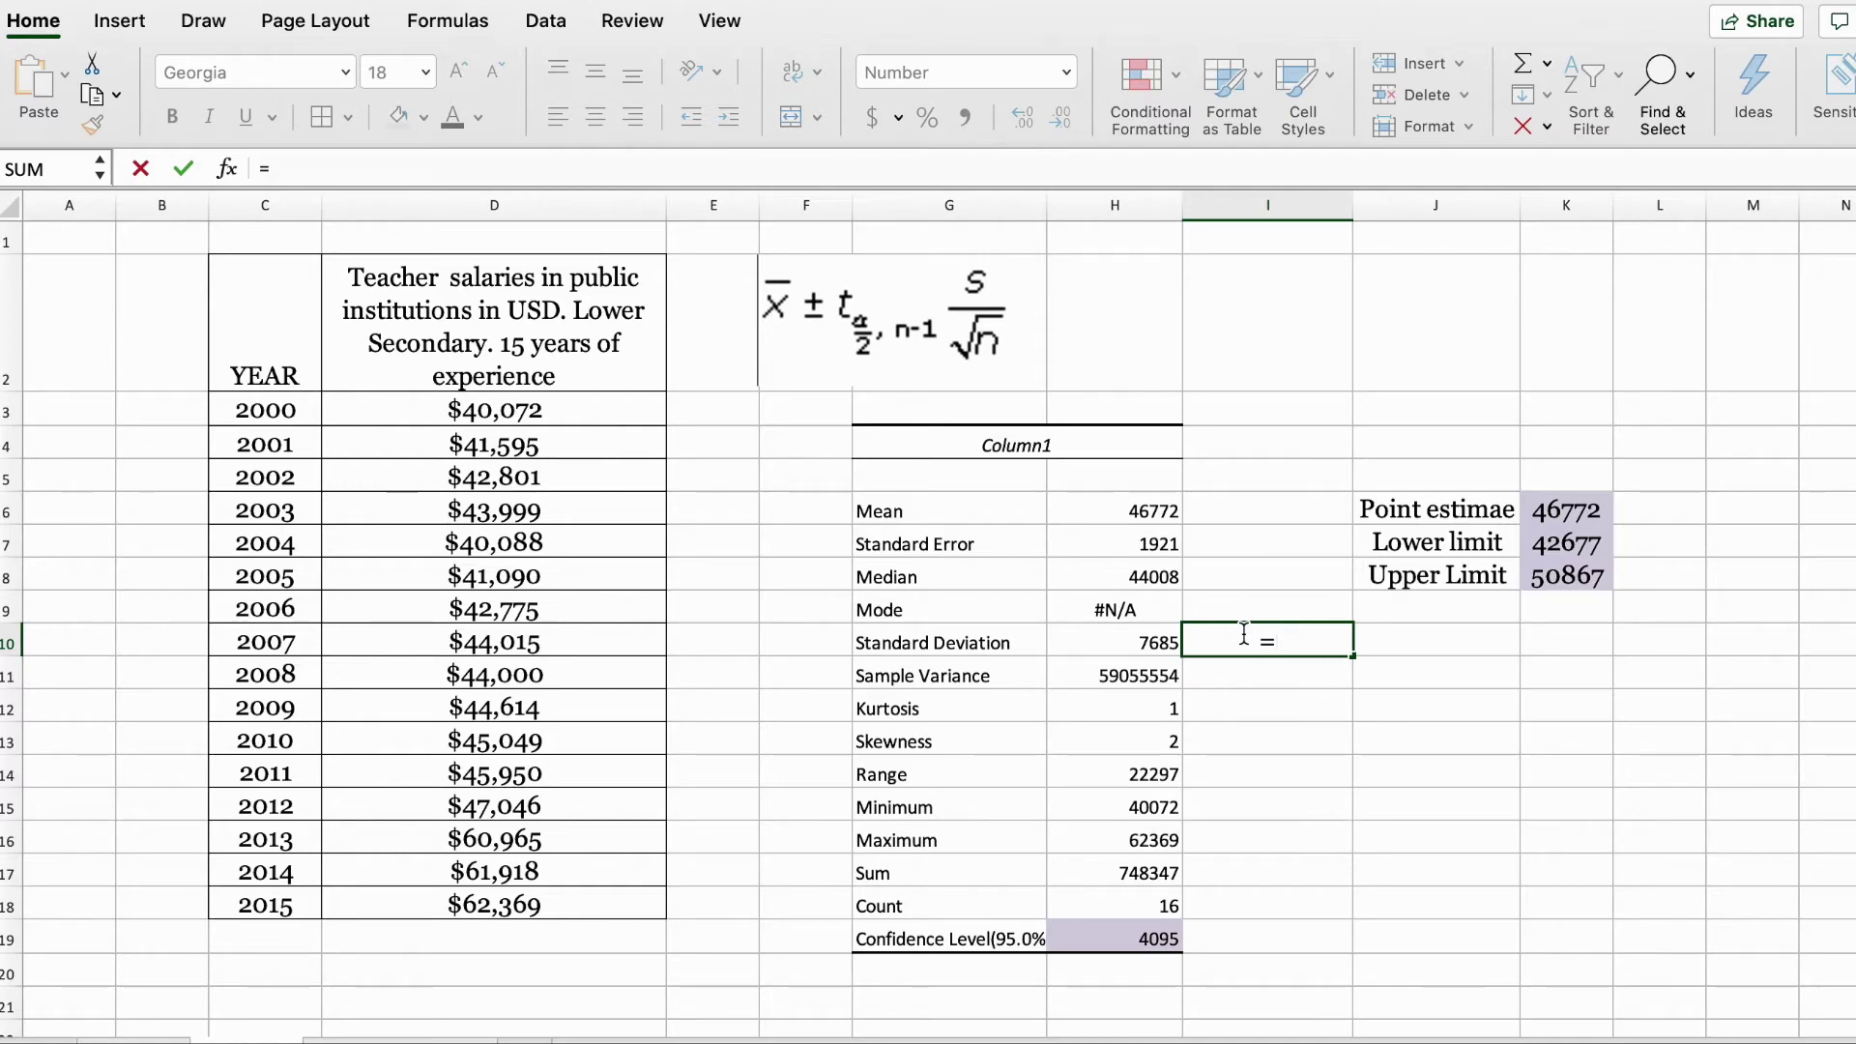
text(stde)
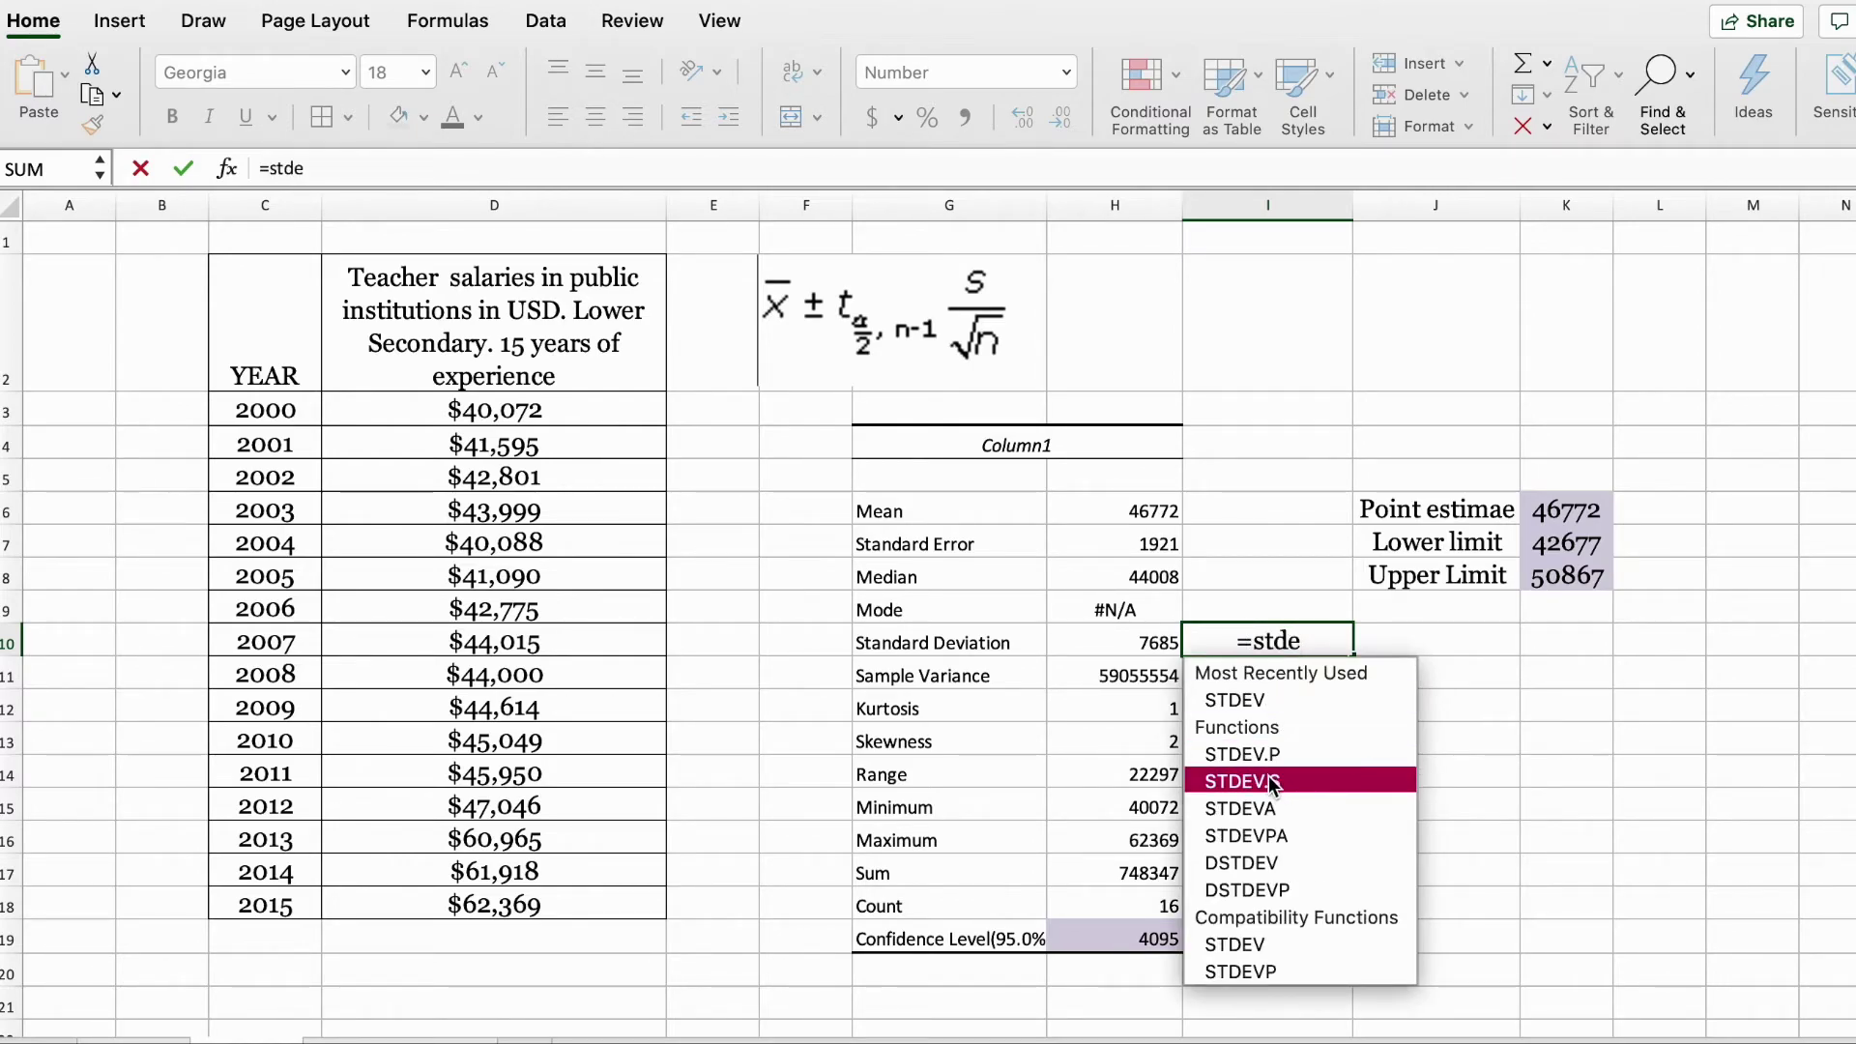
double_click(1272, 784)
drag(612, 410, 581, 855)
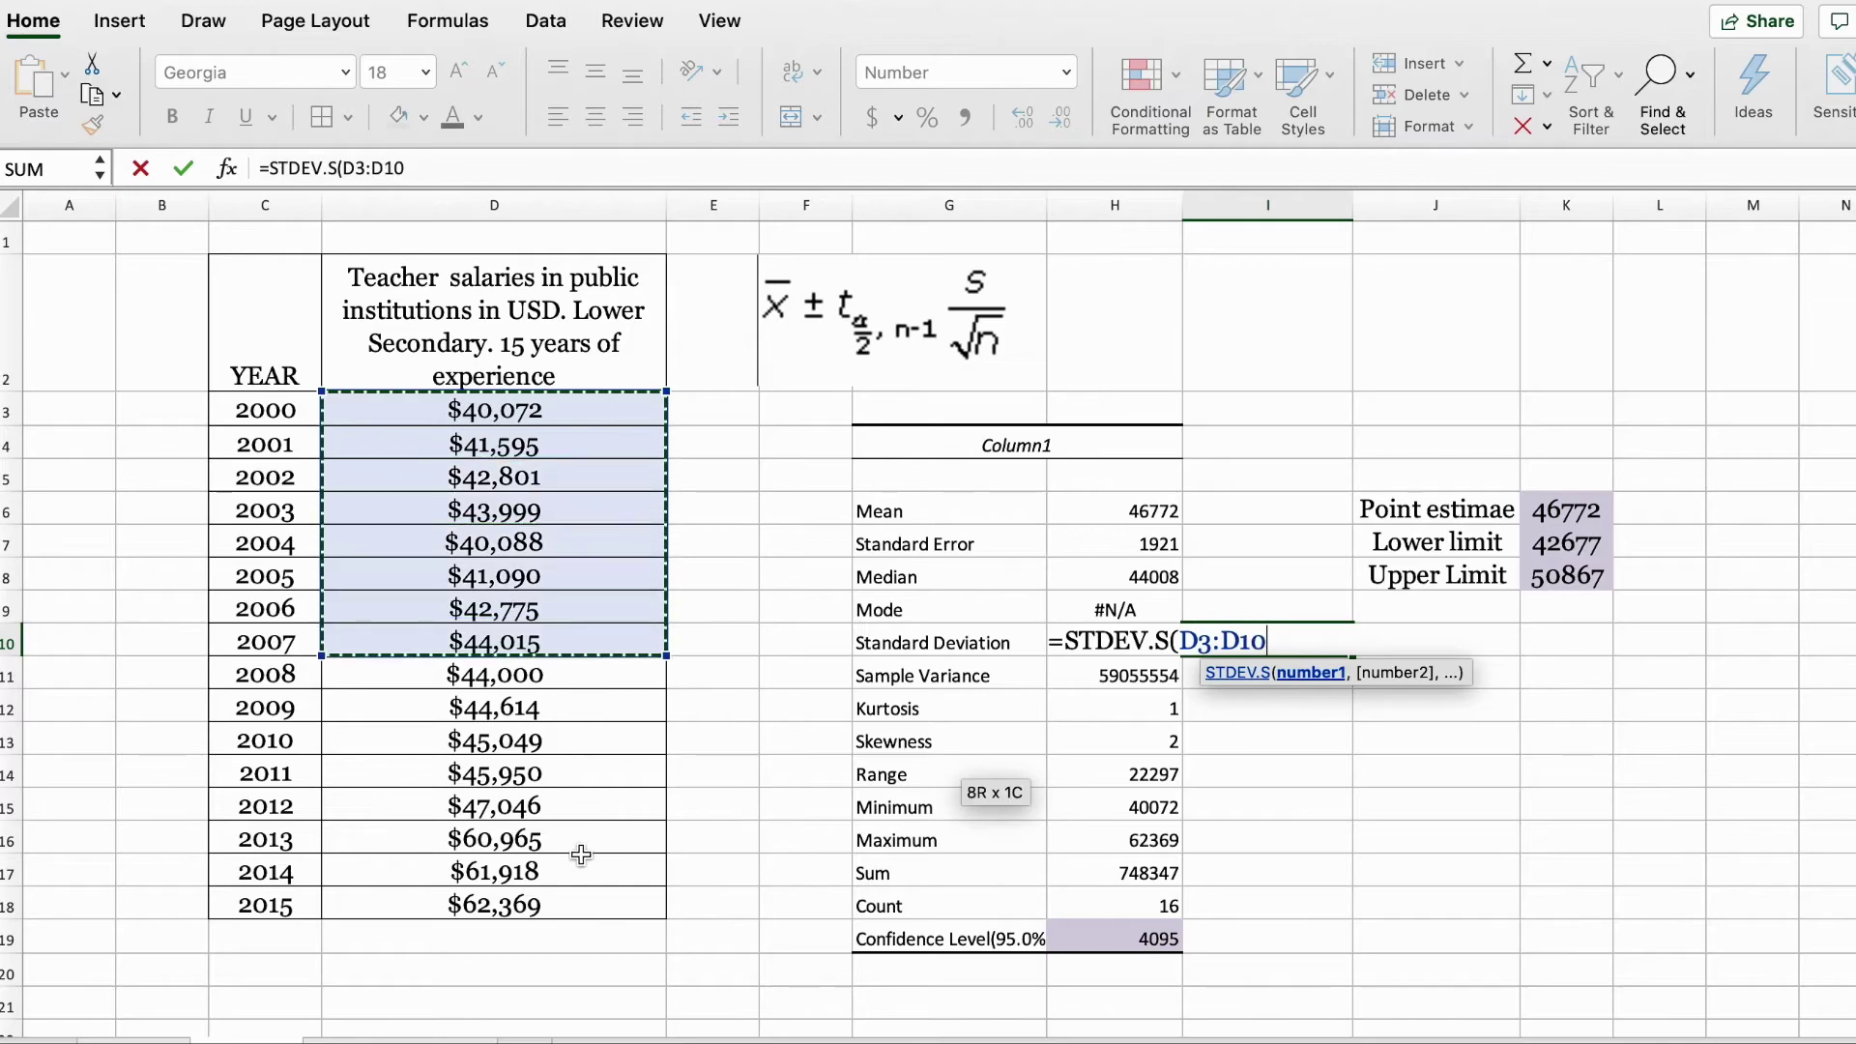
key(Return)
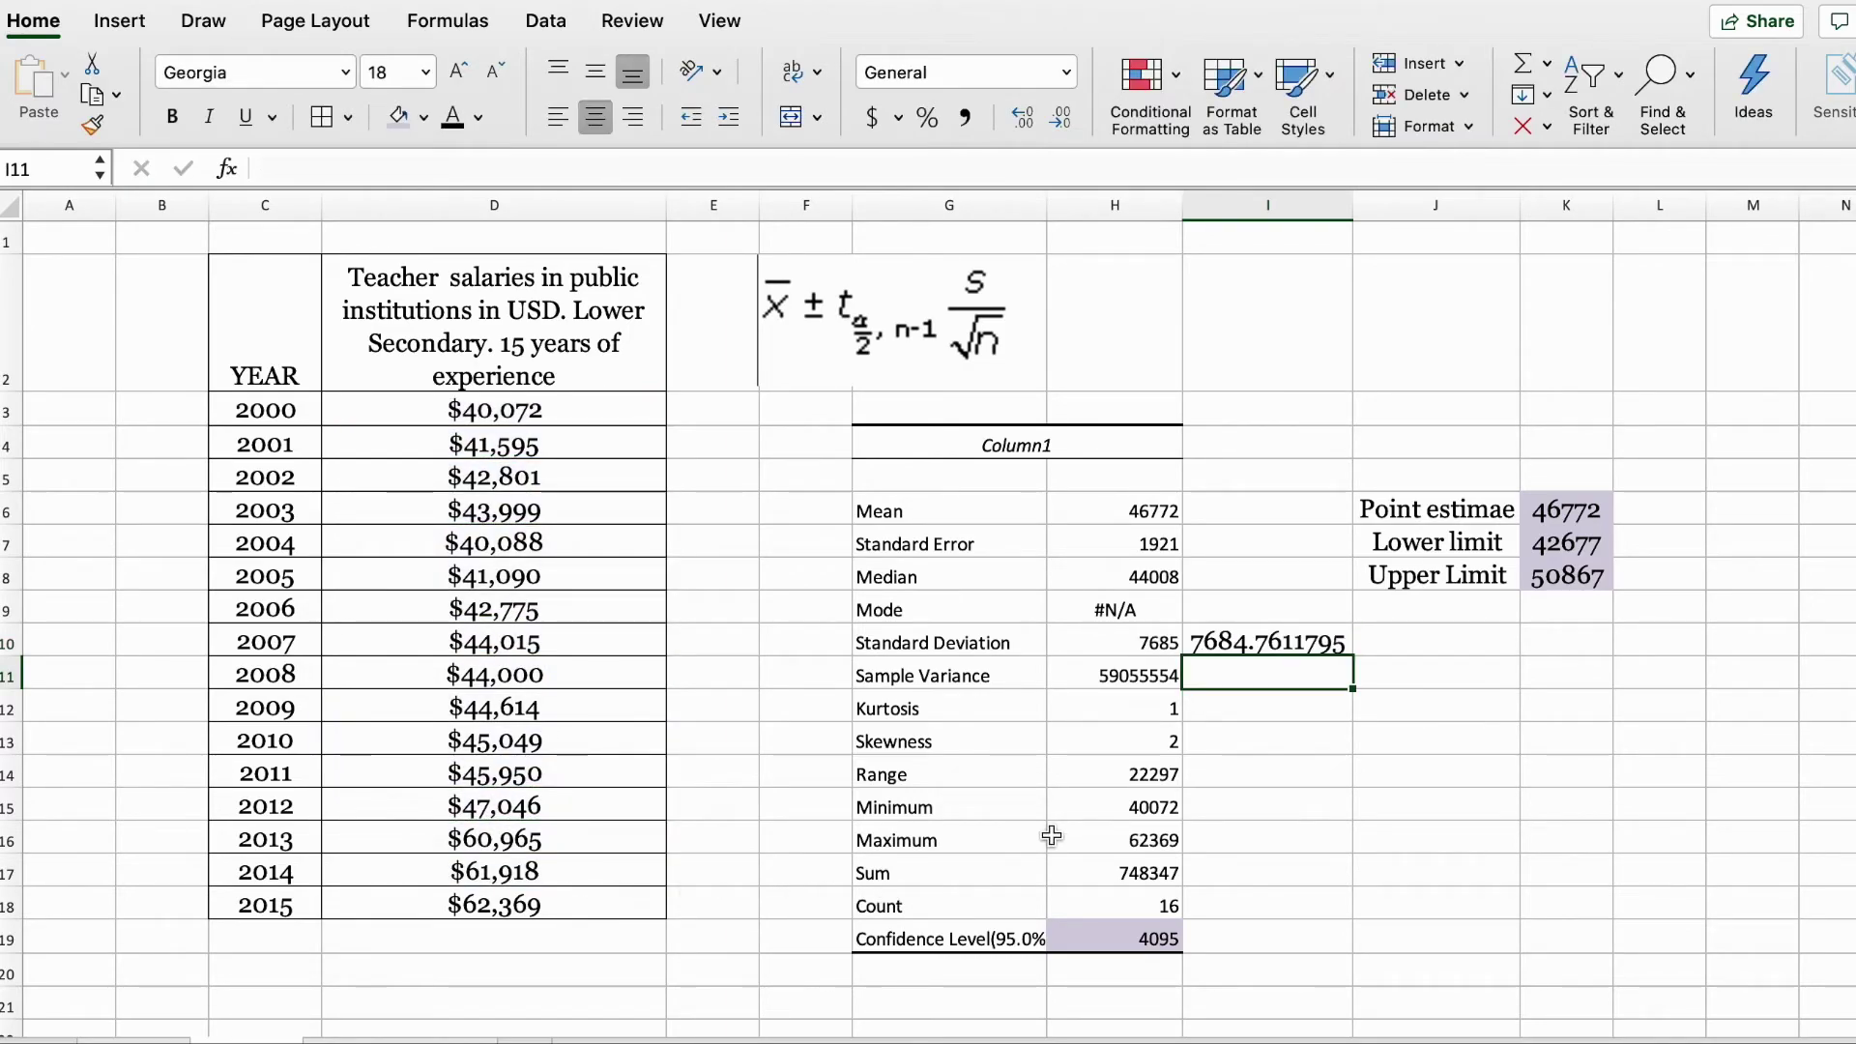
Round I10 to a whole number (7685) and shade H10:I10 lavender.
click(1289, 654)
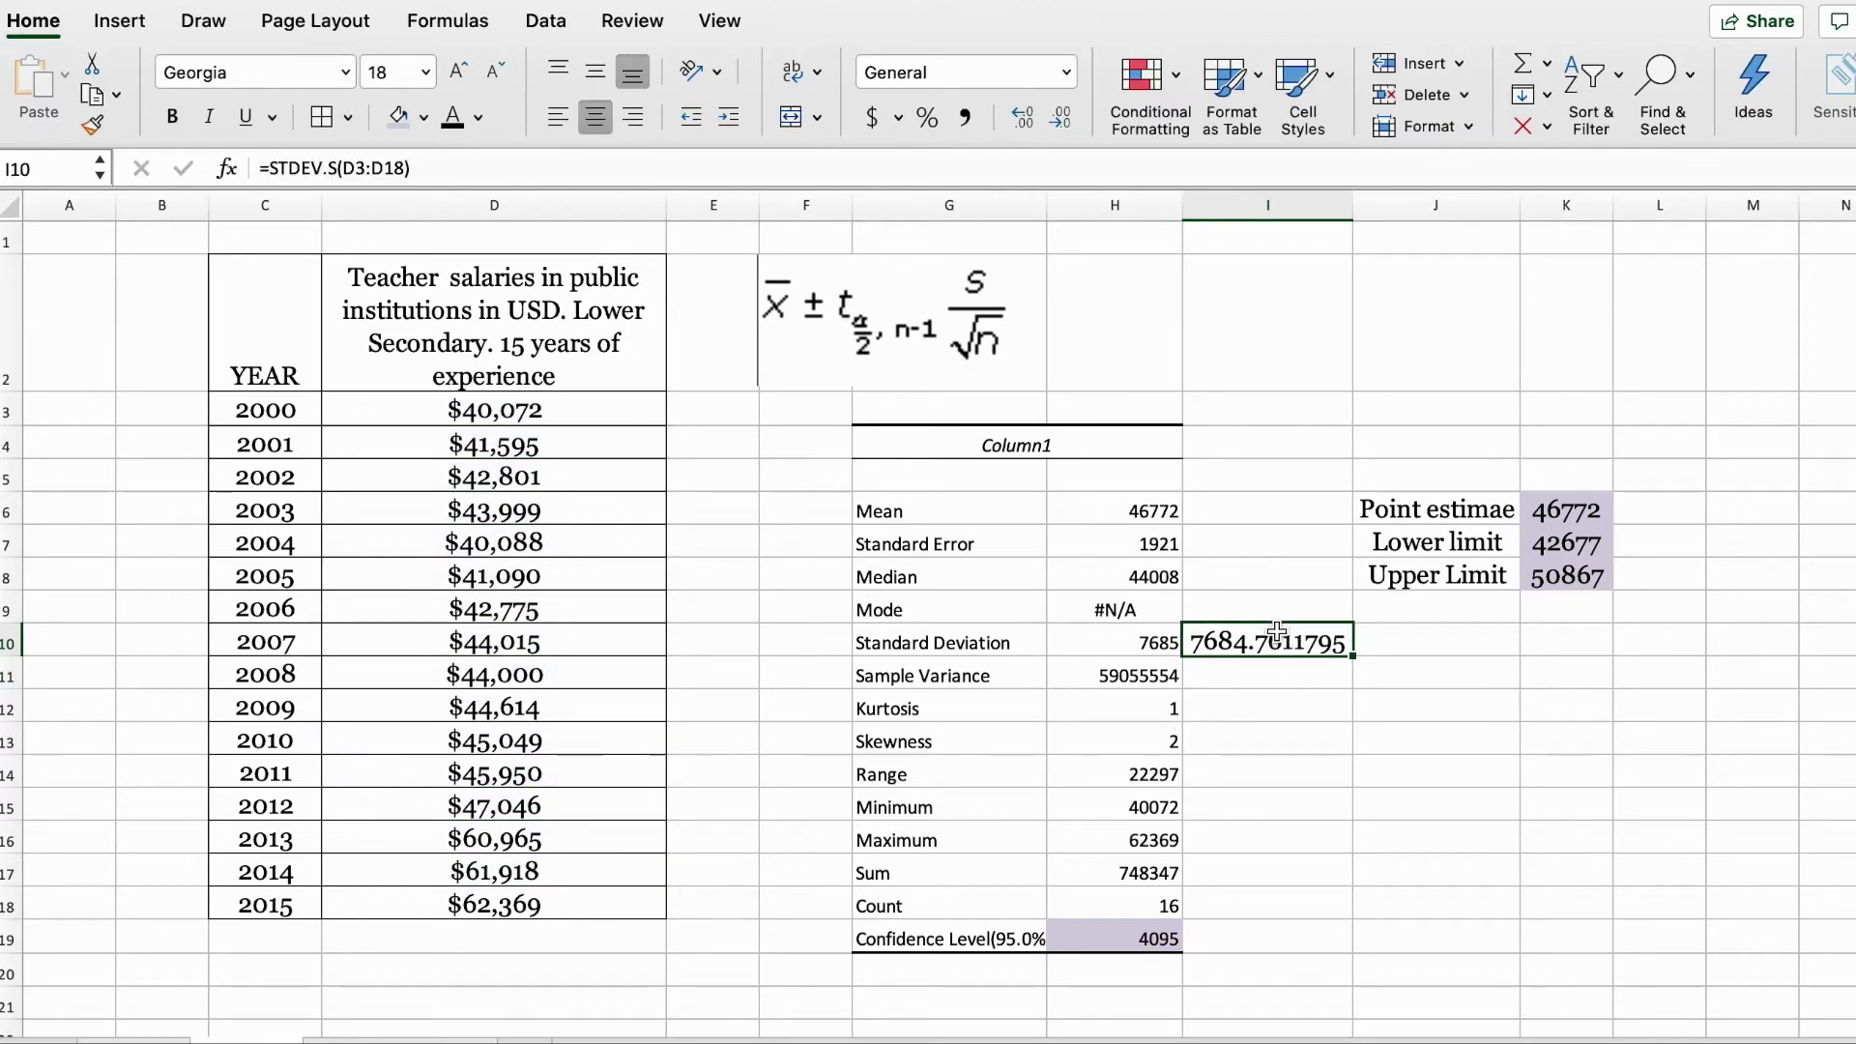
click(1059, 121)
click(1058, 121)
click(1059, 121)
click(1055, 123)
click(1056, 124)
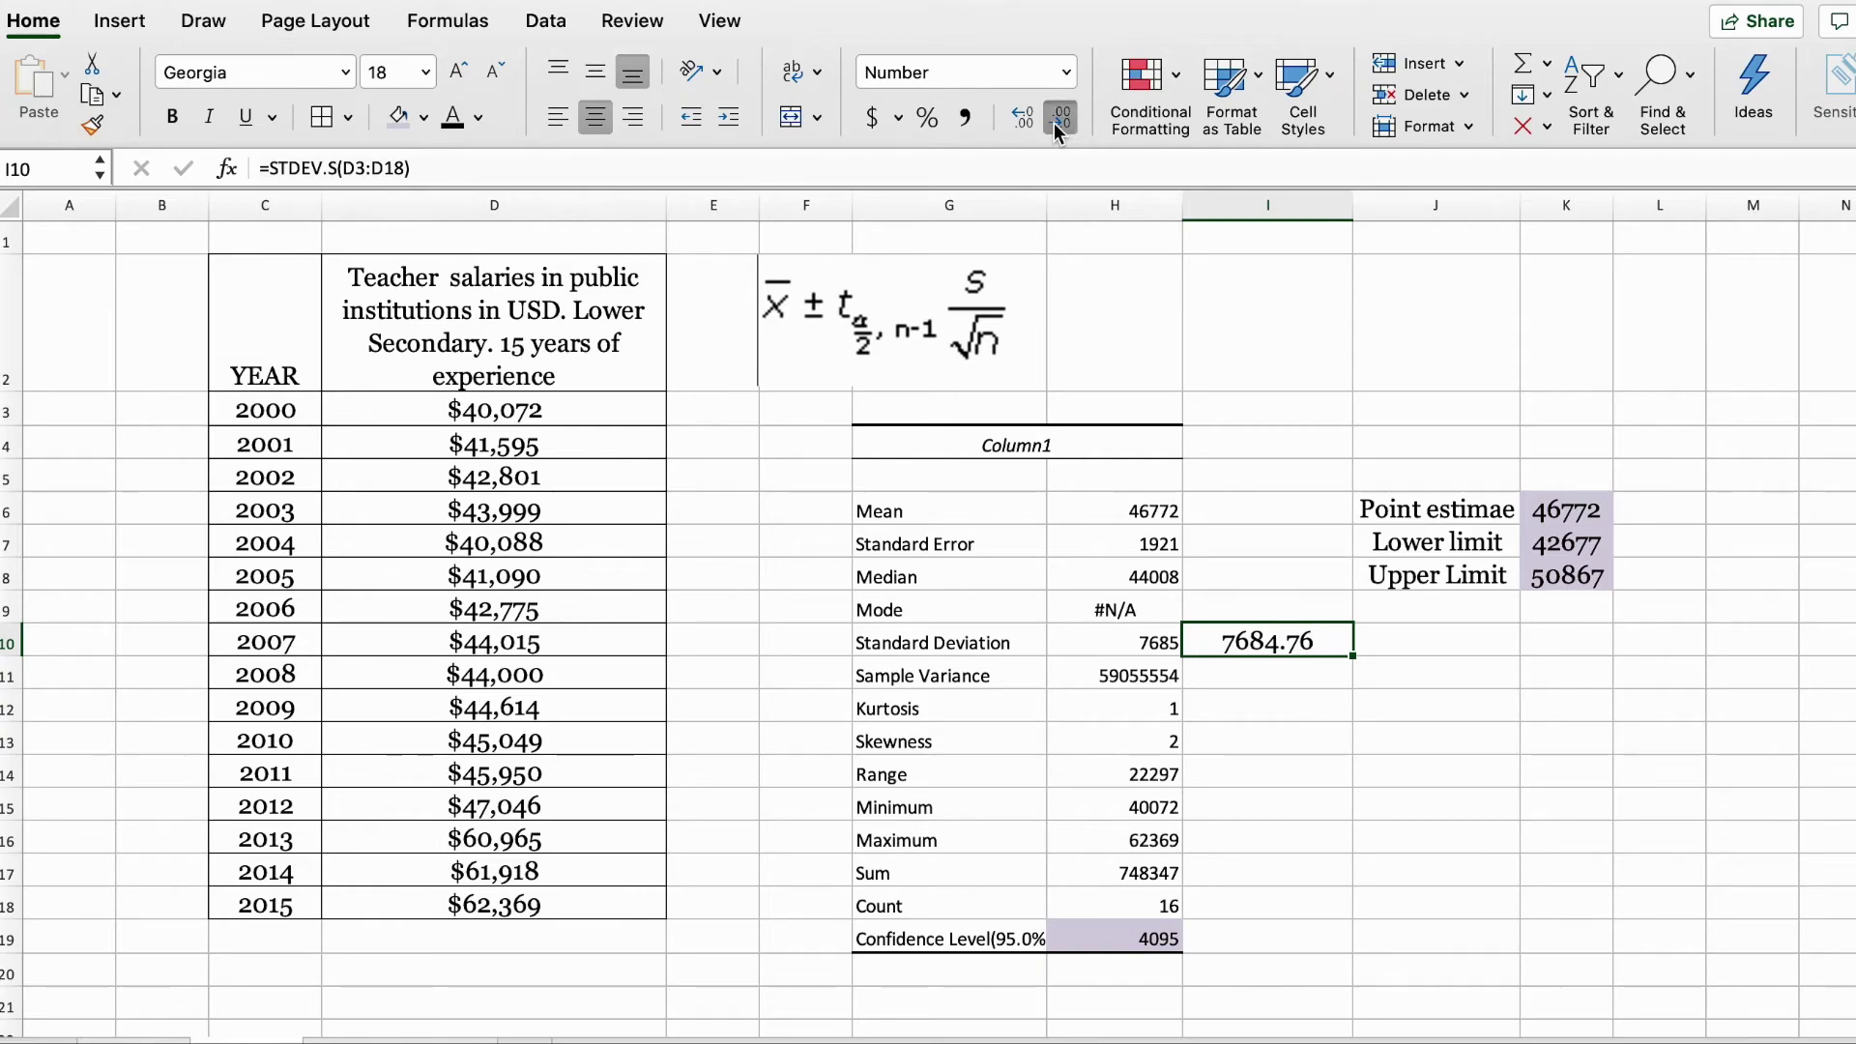
click(1056, 124)
click(1056, 124)
click(1305, 812)
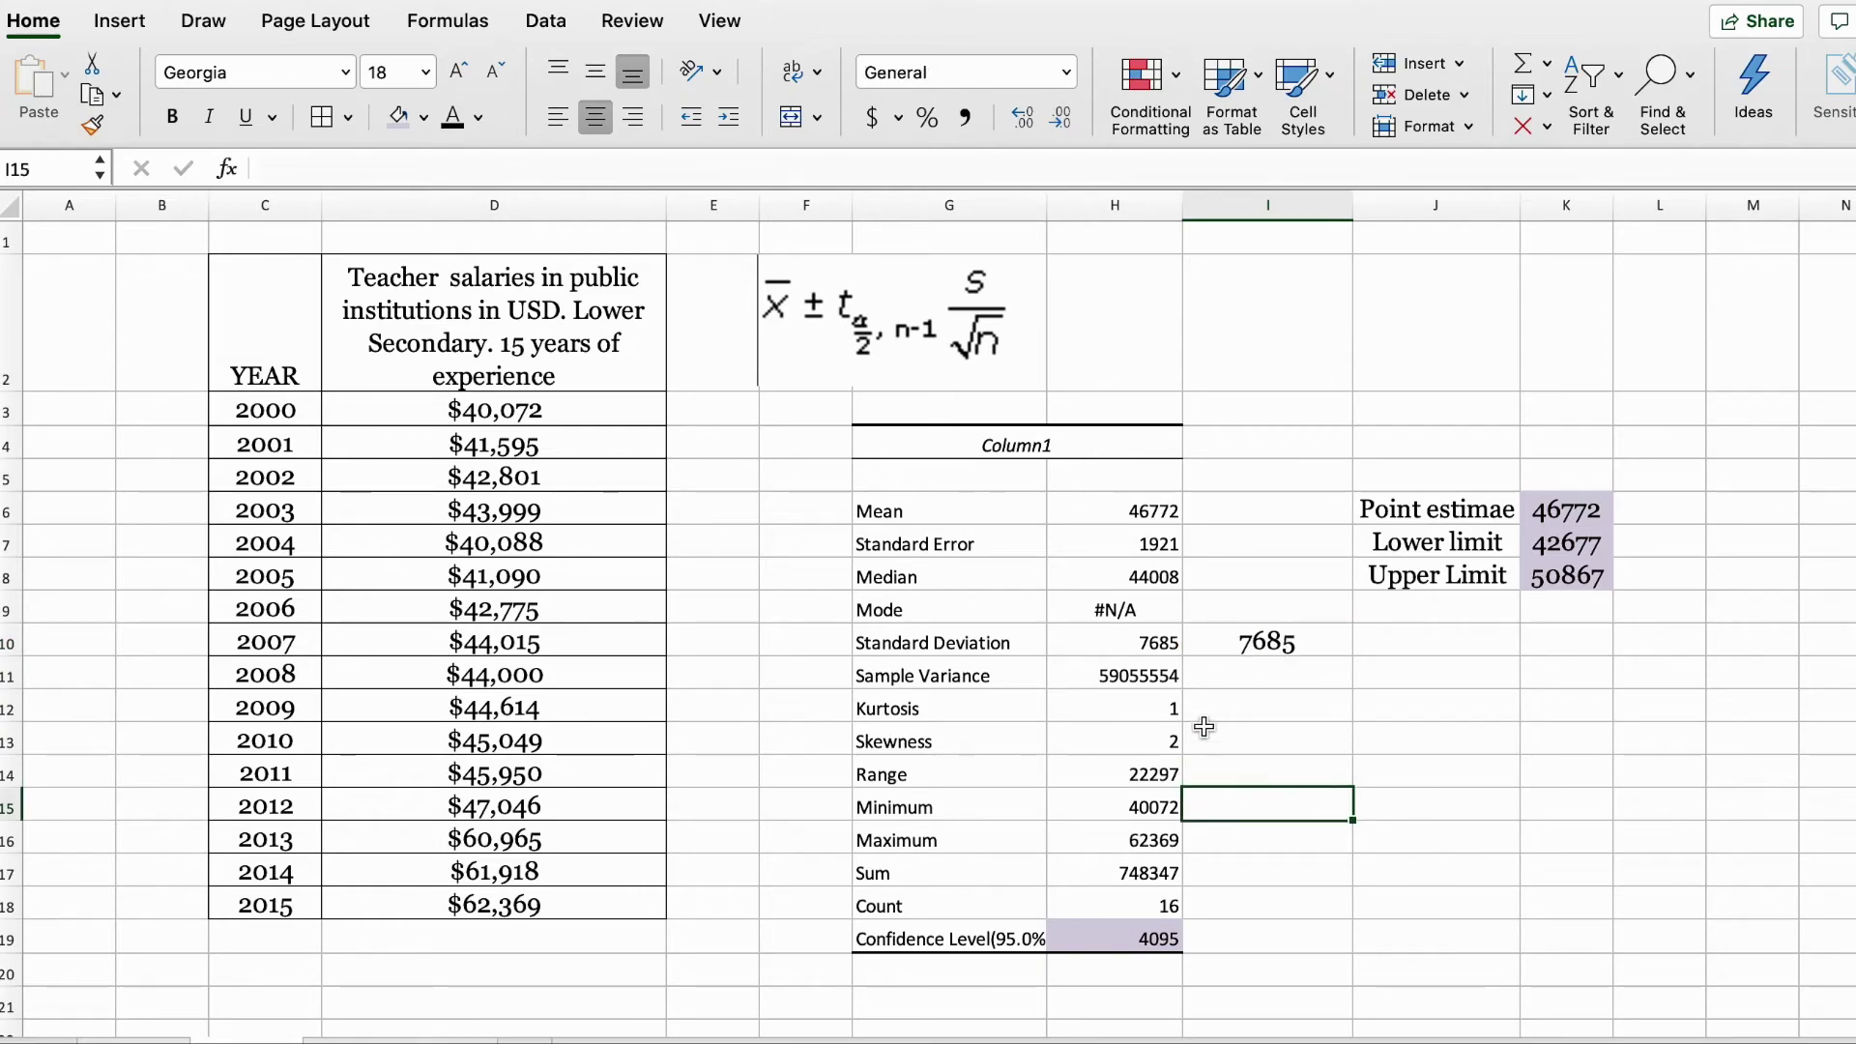
drag(1139, 646, 1252, 638)
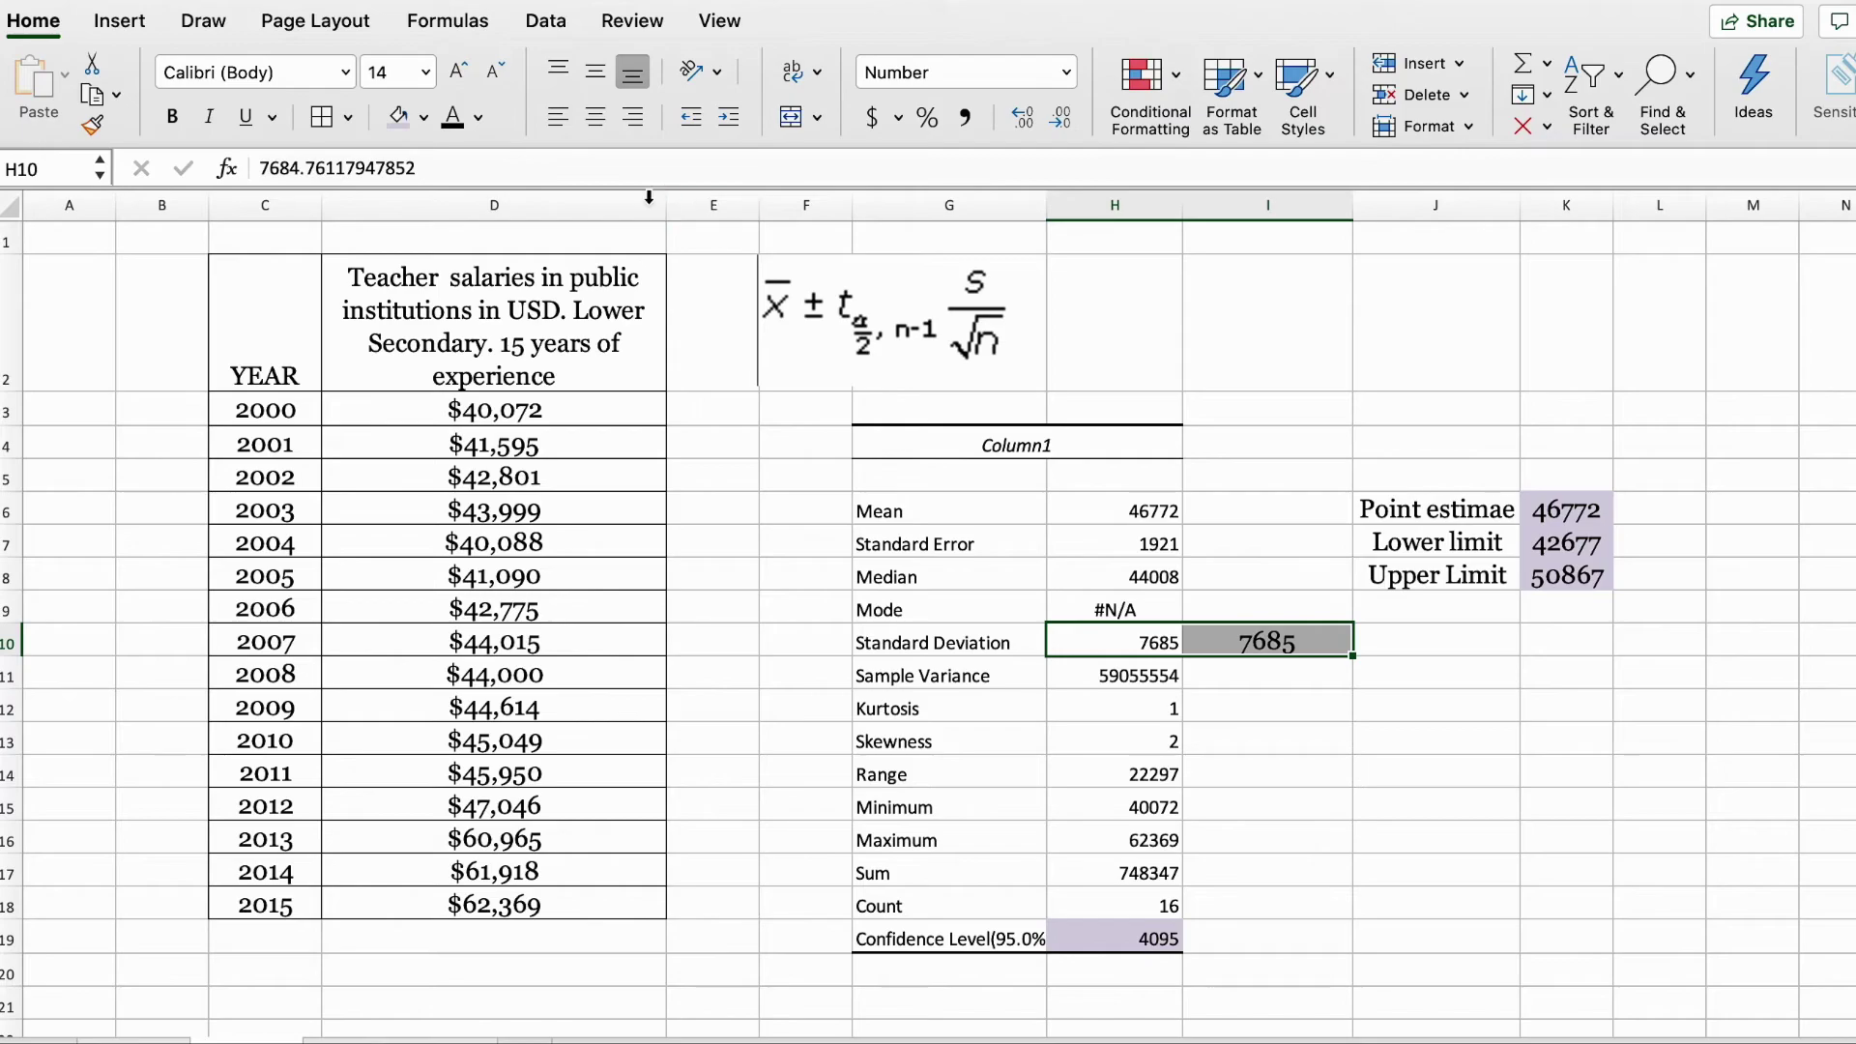
click(406, 121)
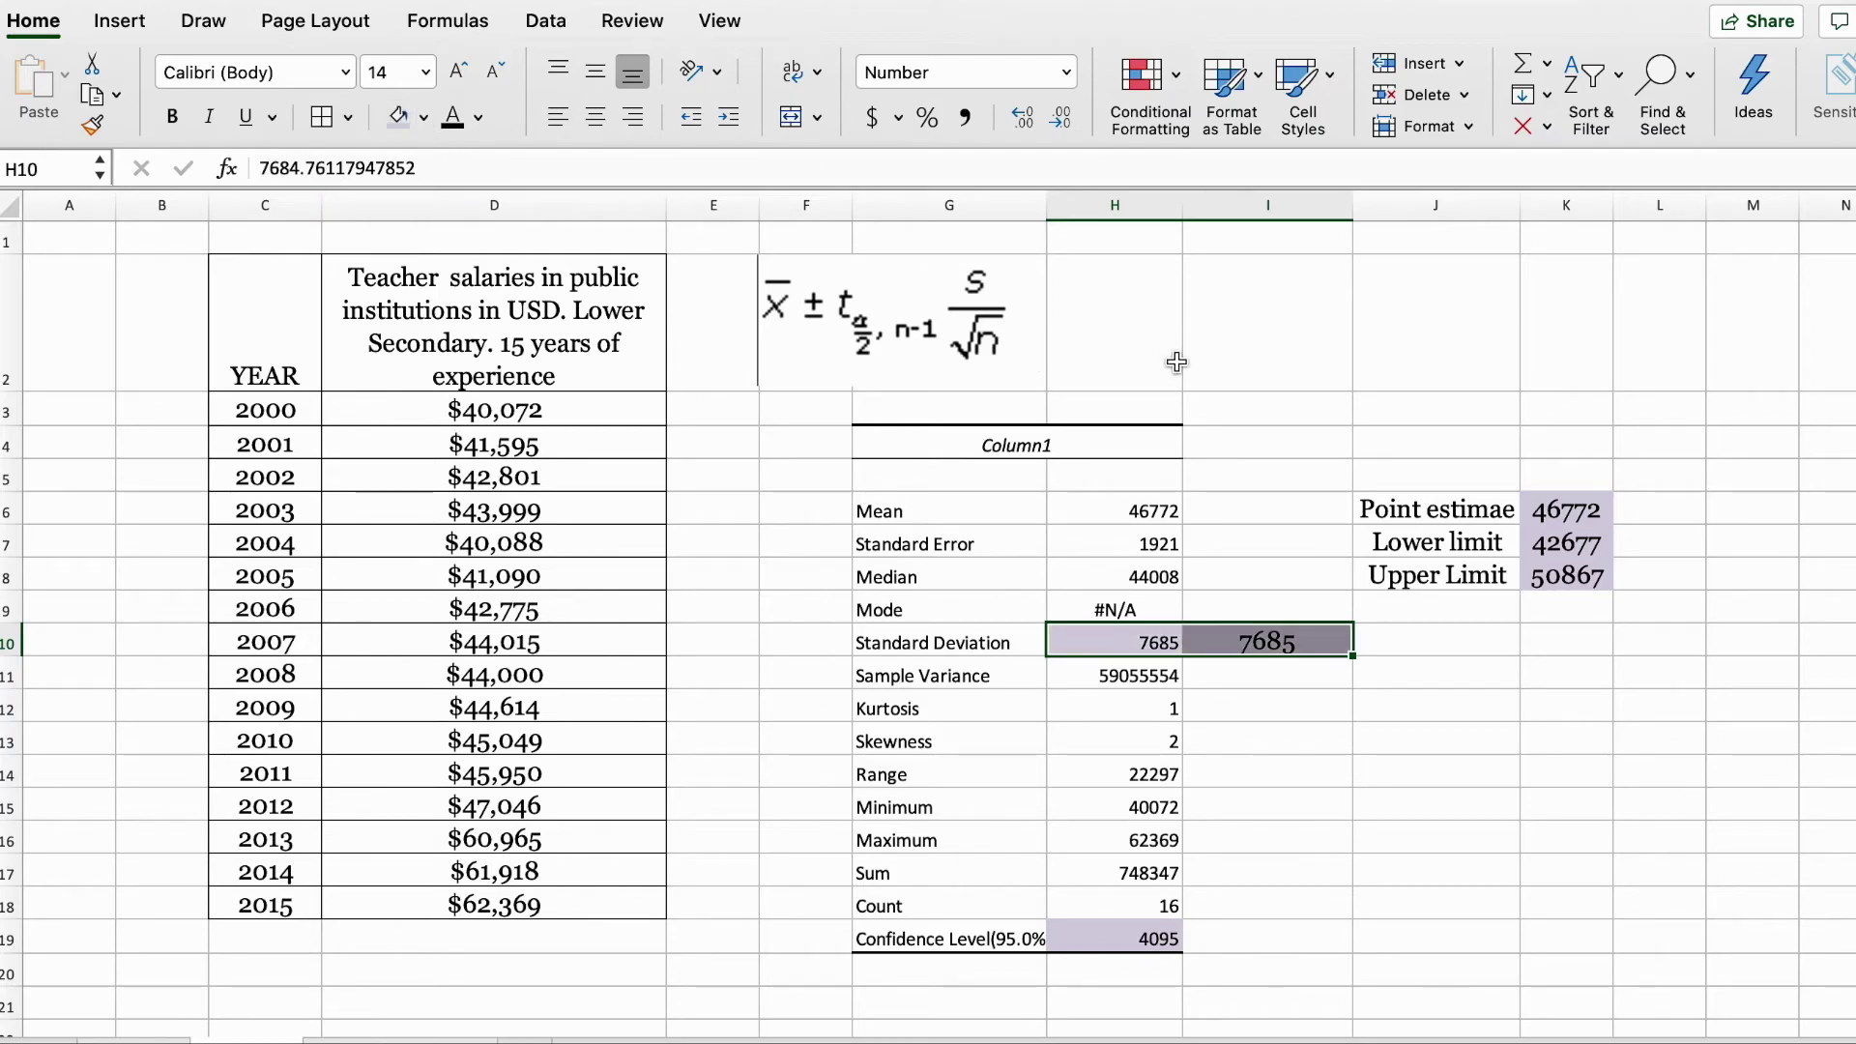
click(1320, 902)
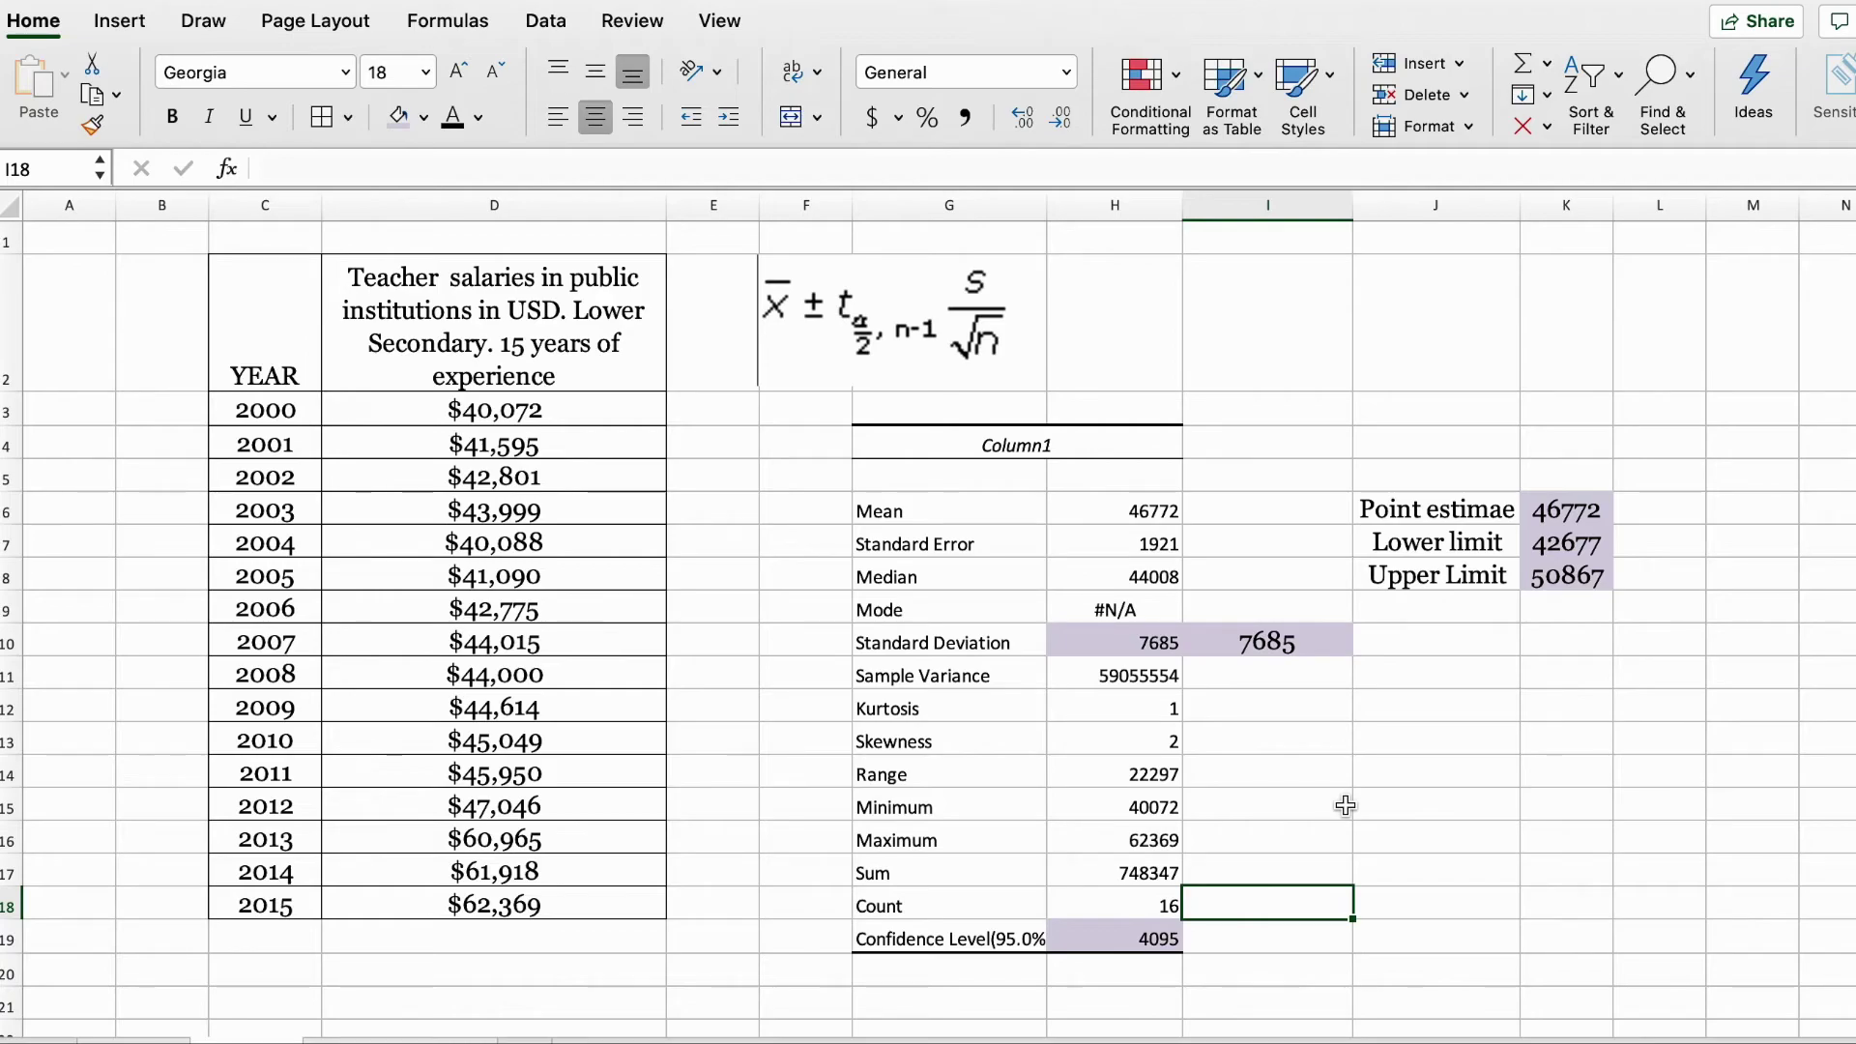
click(1584, 545)
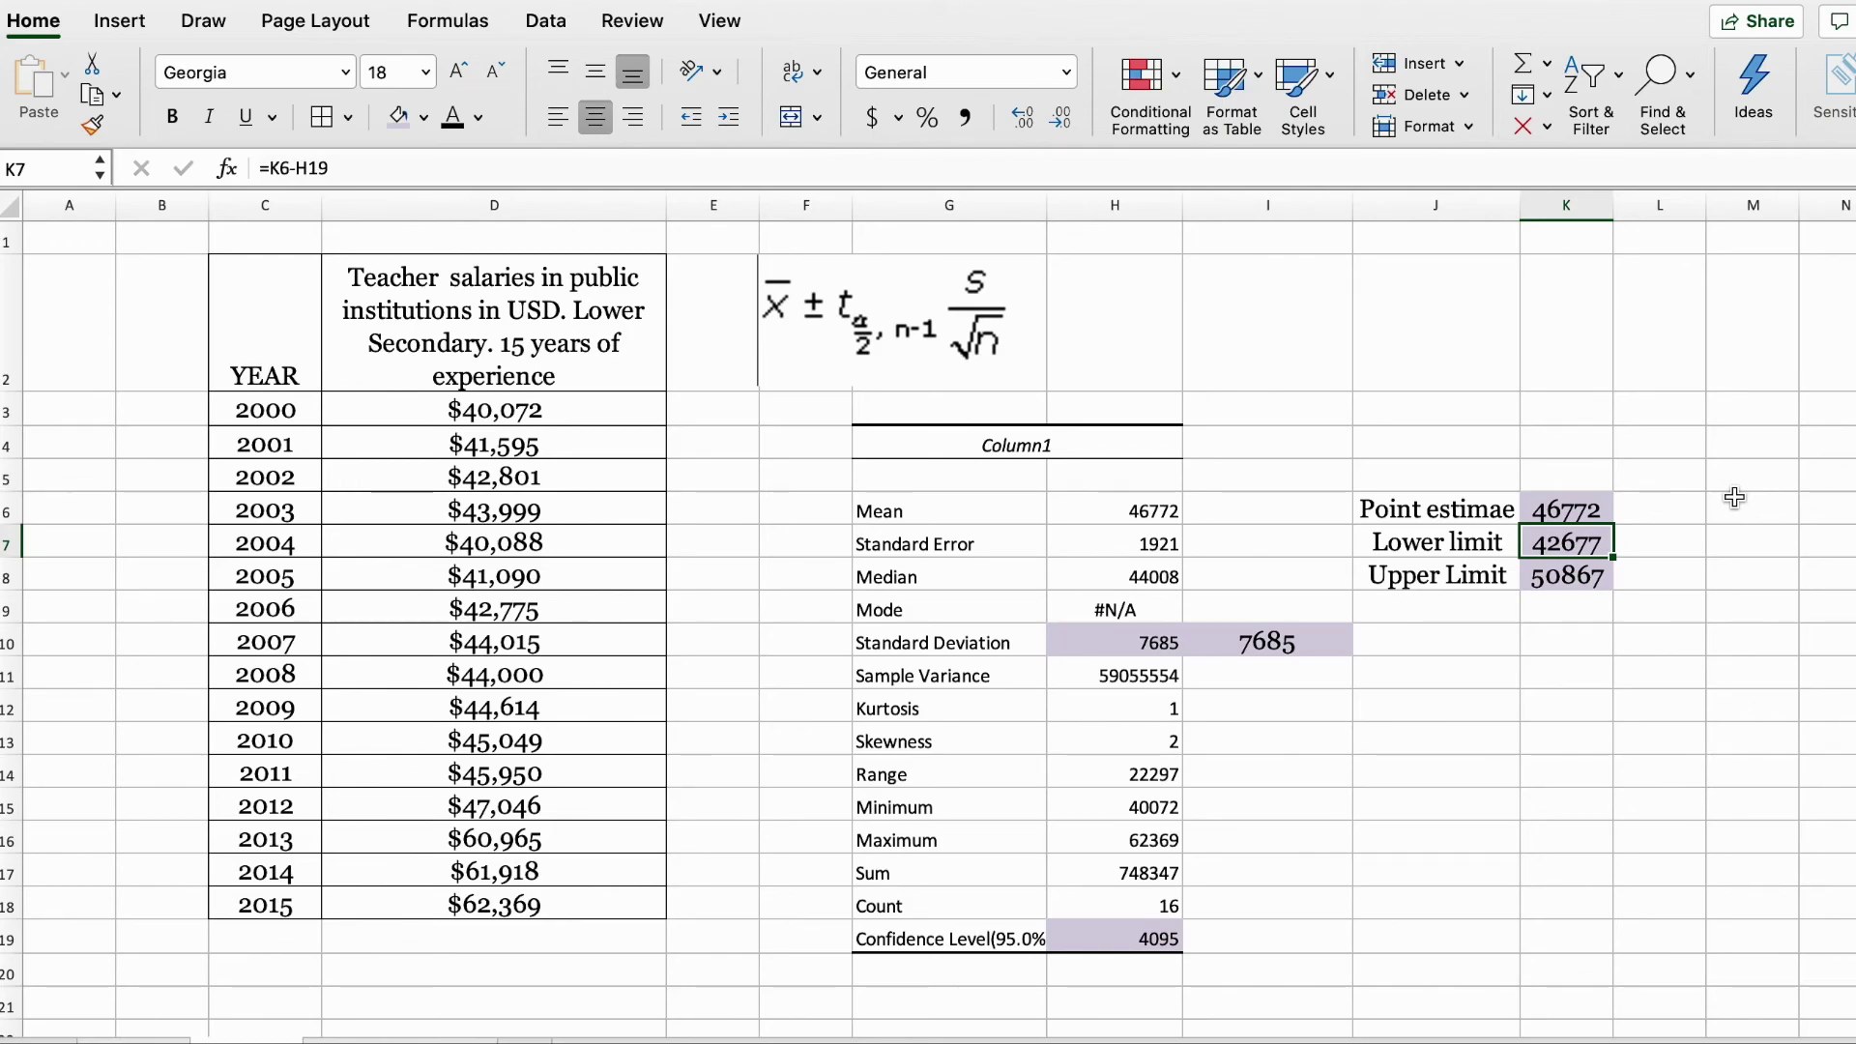
click(1561, 634)
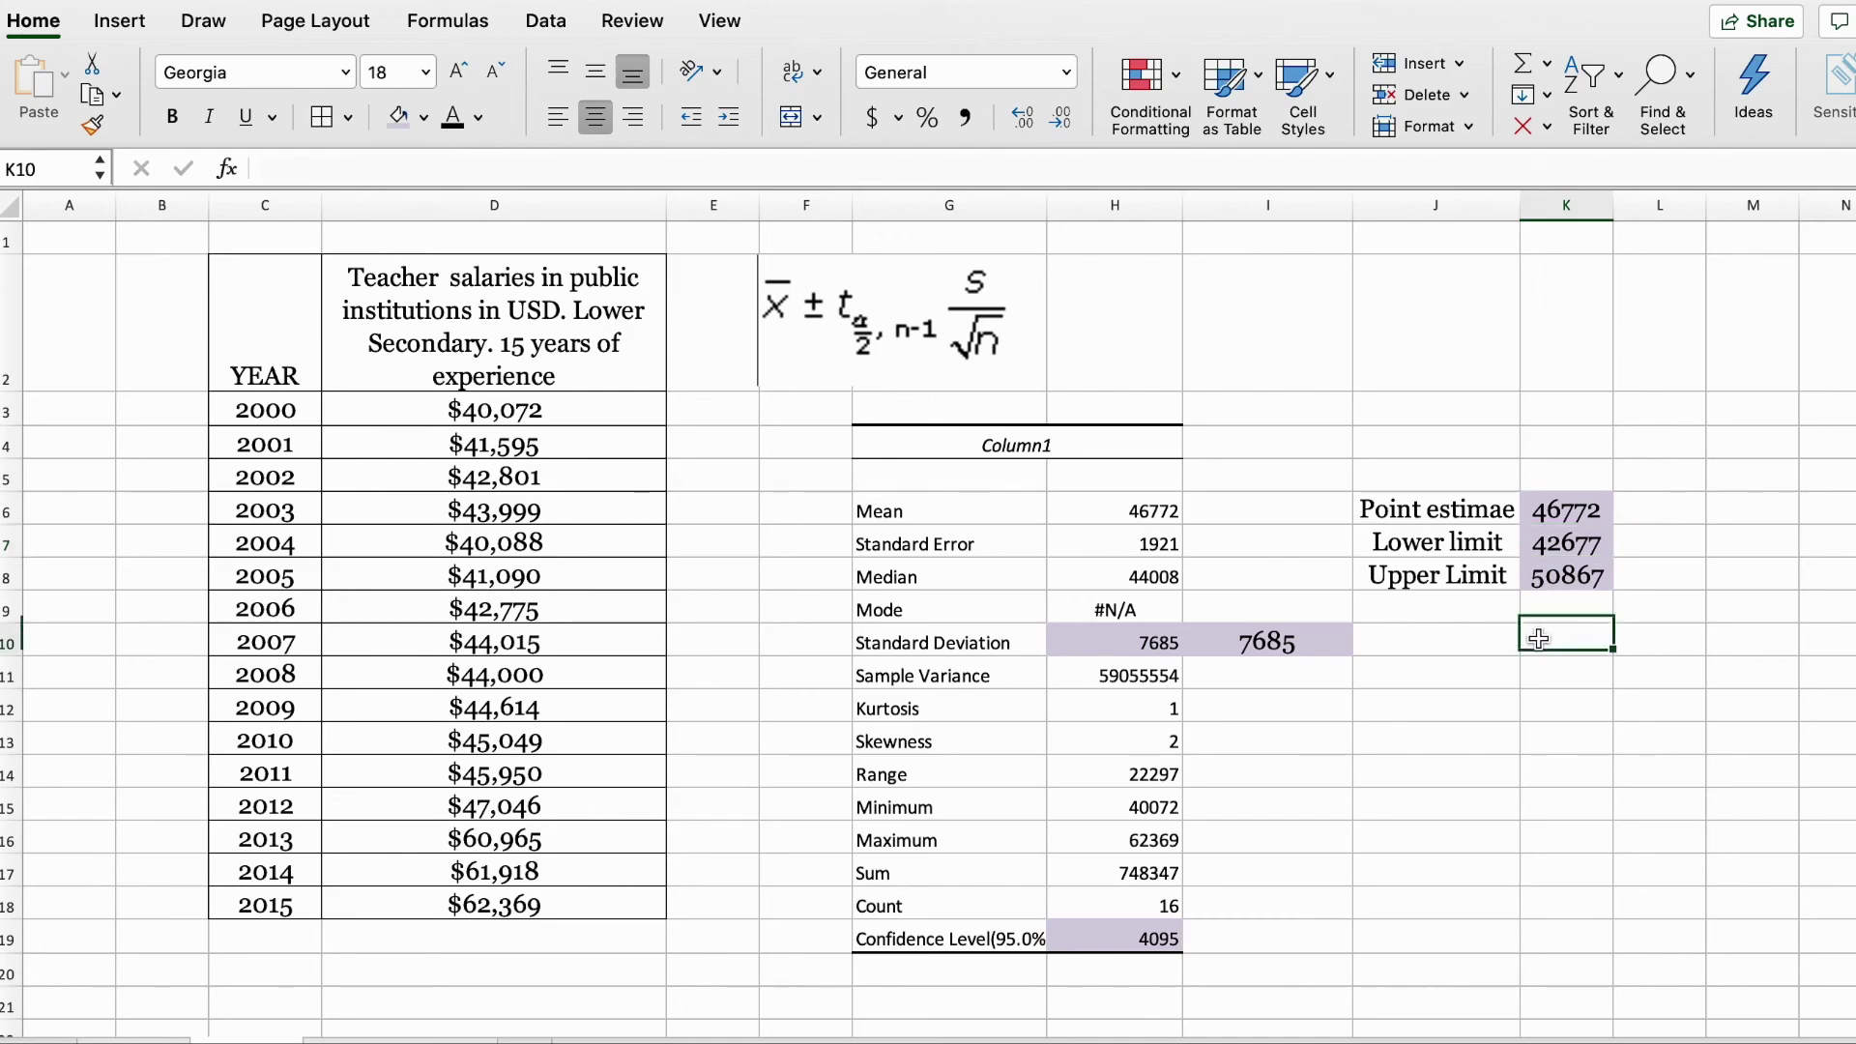
Format K6:K8 as currency with no decimals: $46,772, $42,677 and $50,867.
click(1583, 556)
mouse_move(1583, 556)
mouse_down()
mouse_move(1581, 572)
mouse_move(1570, 543)
mouse_move(1568, 564)
mouse_up()
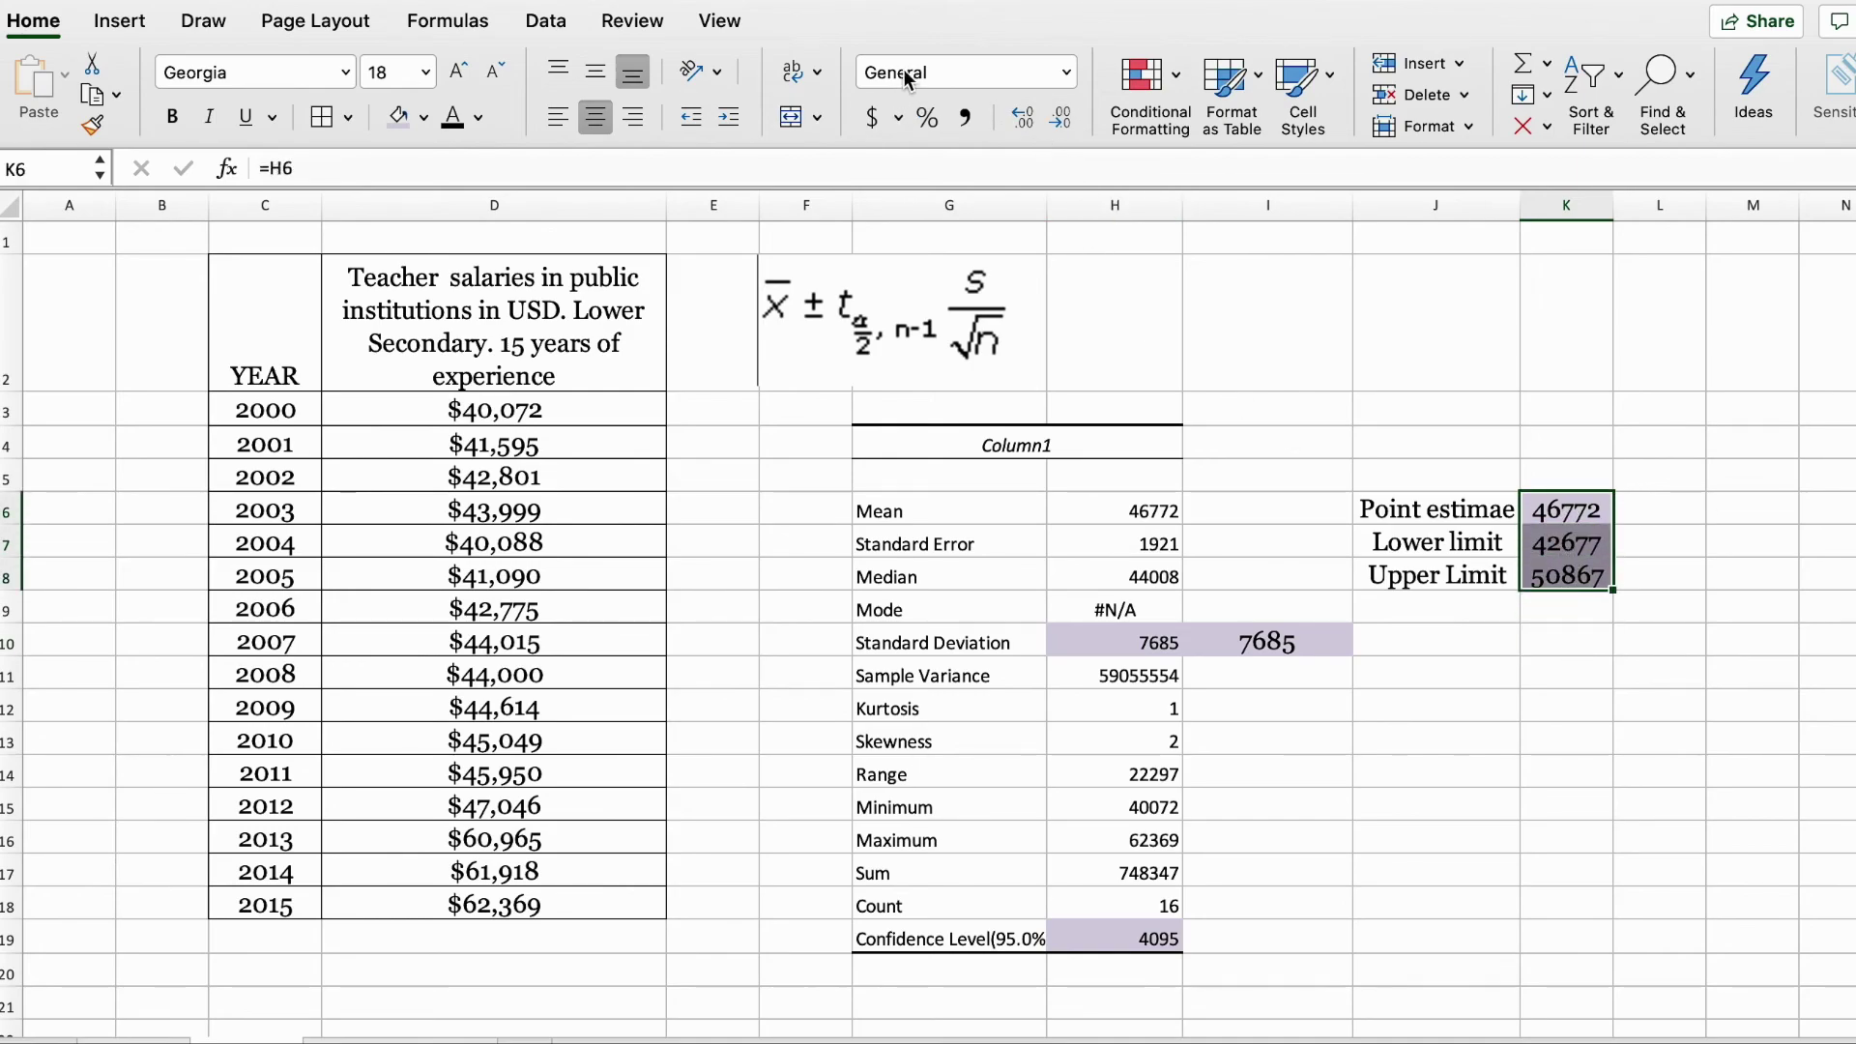
click(1068, 73)
click(1036, 206)
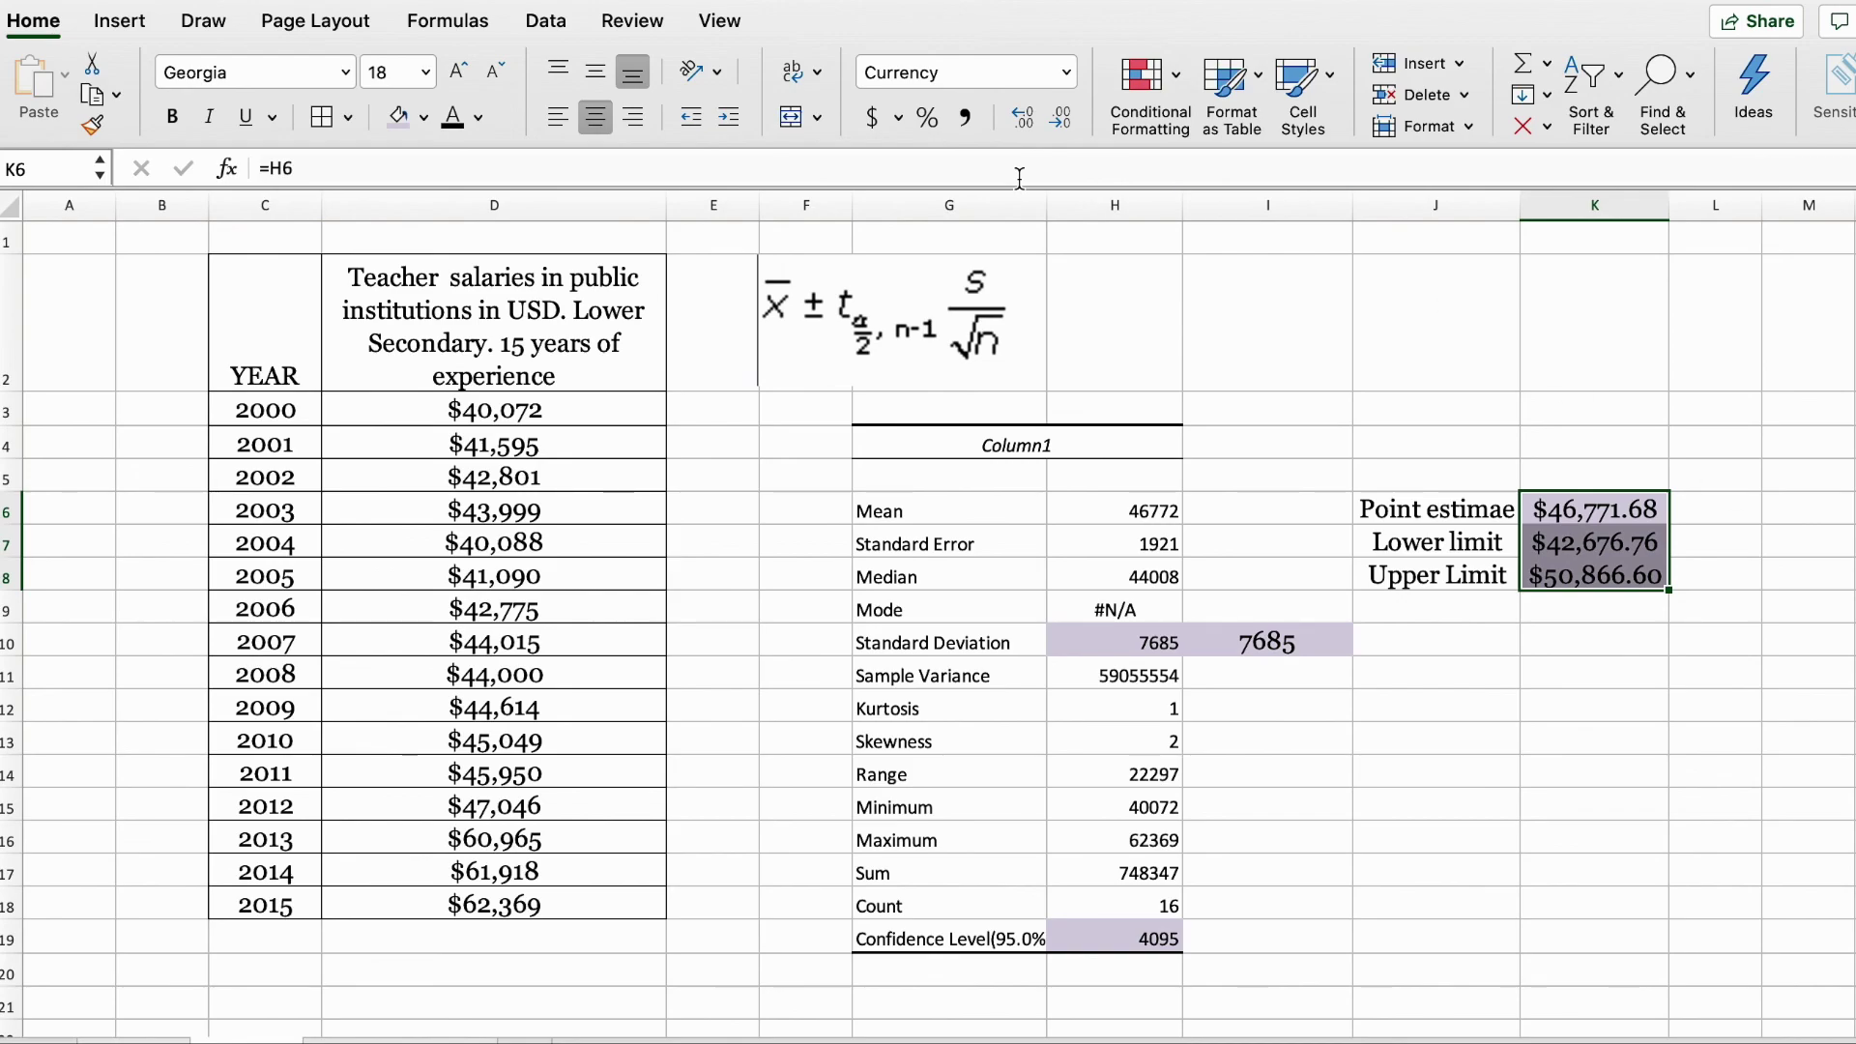
click(1069, 120)
click(1069, 121)
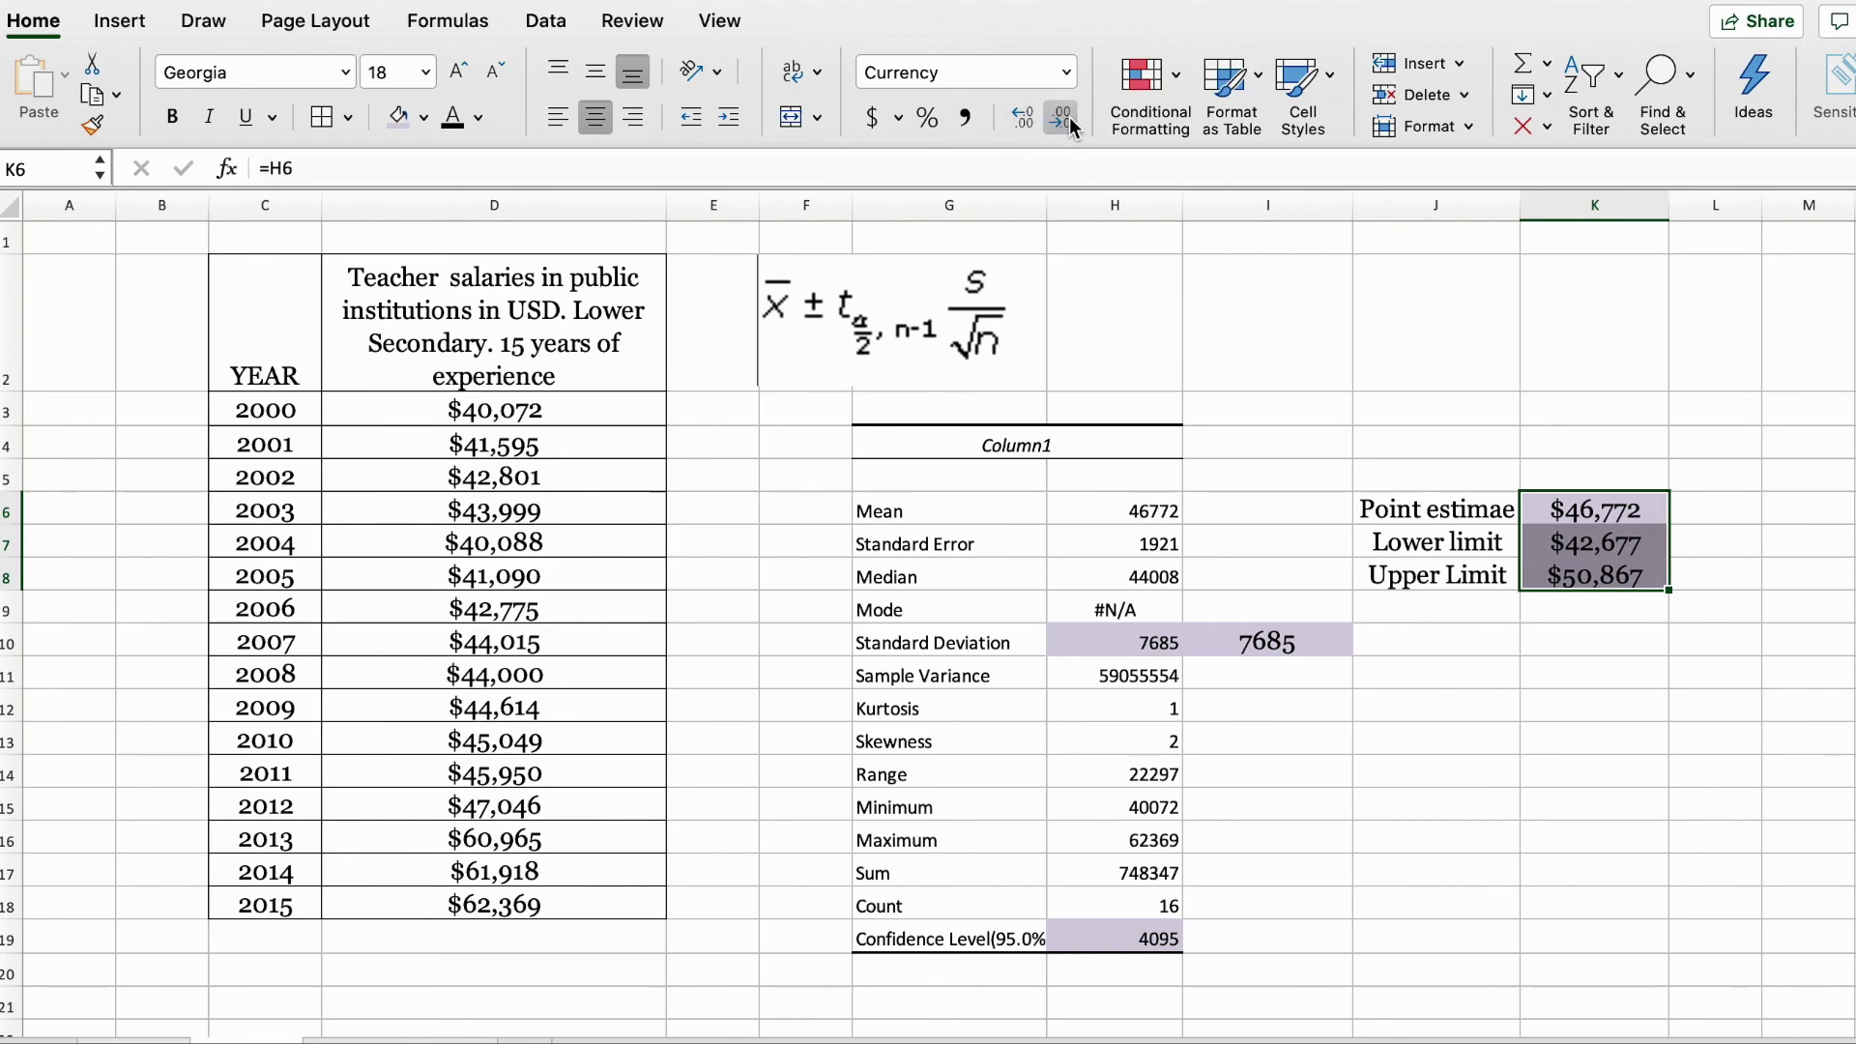
click(1399, 838)
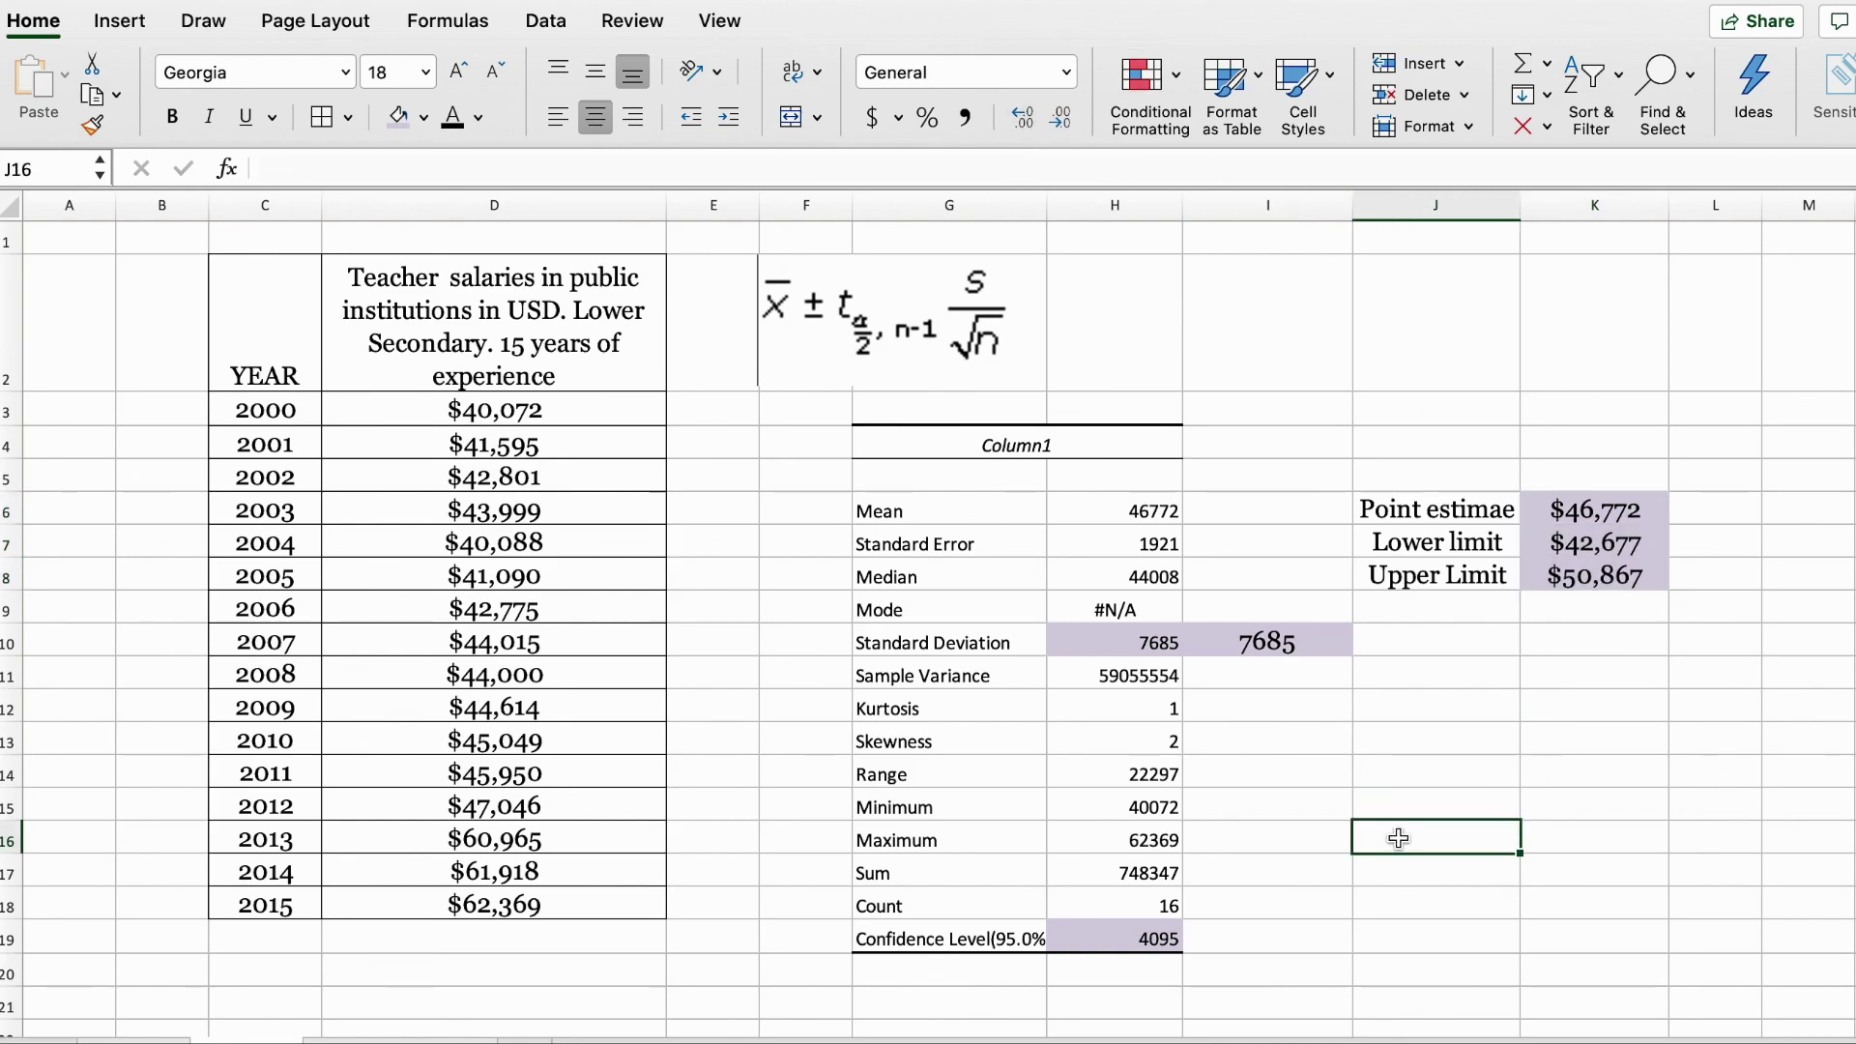